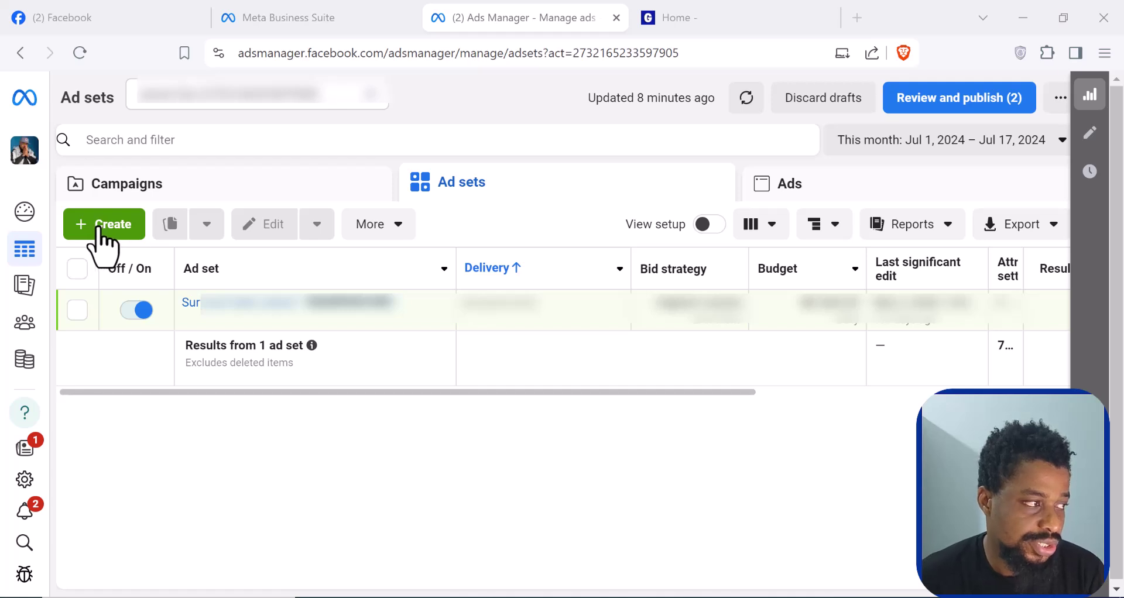
# Create a new auction campaign with the Traffic objective, using the manual traffic campaign setup.
pyautogui.click(99, 230)
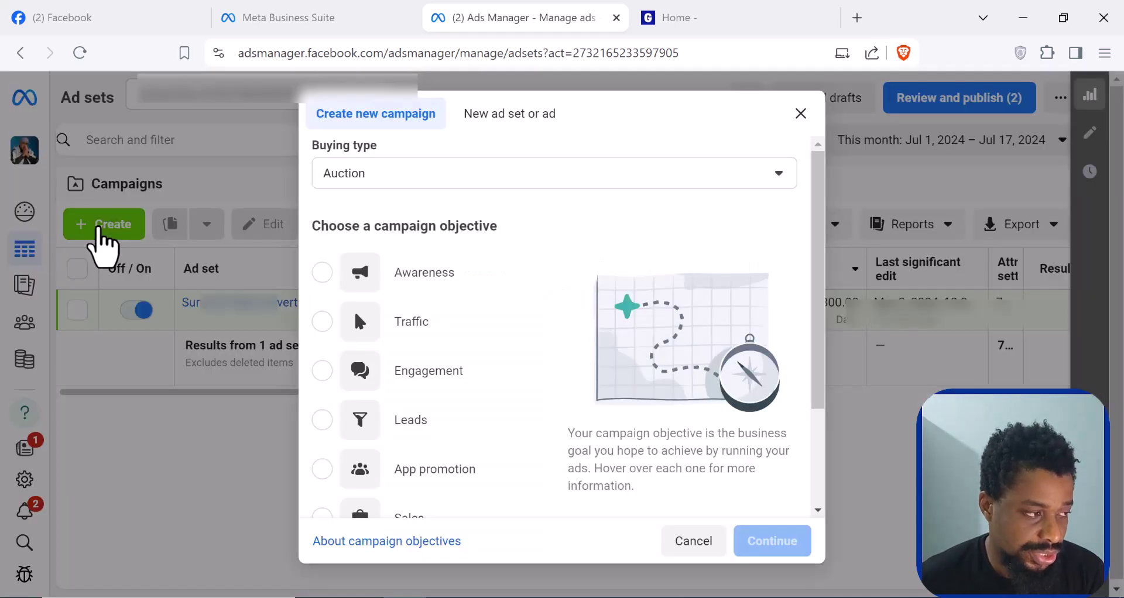
pyautogui.scroll(-2, 514, 304)
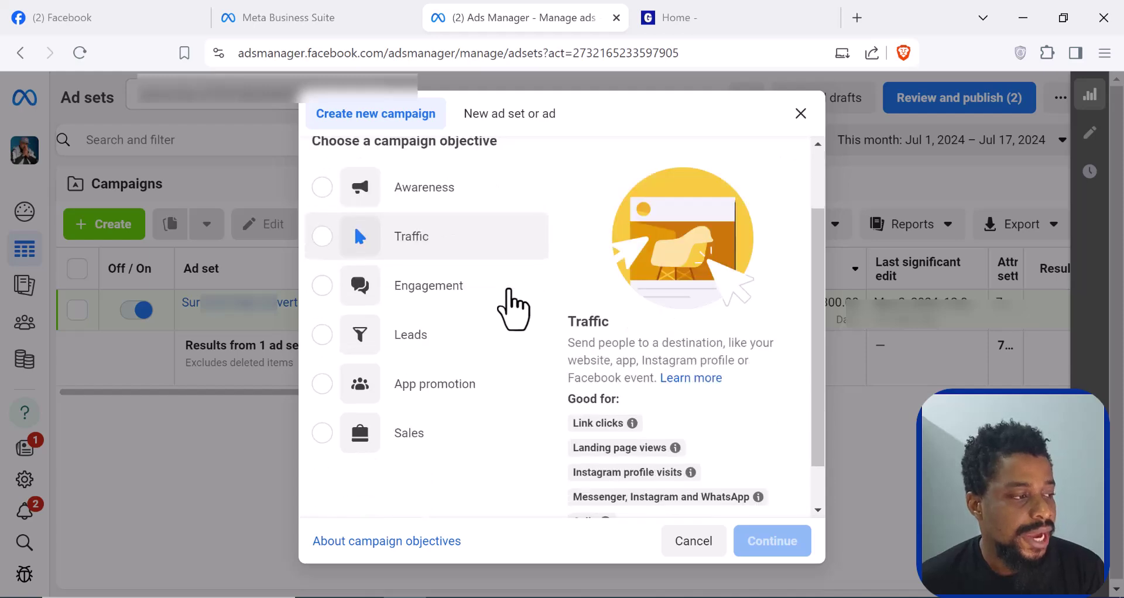
pyautogui.scroll(2, 510, 316)
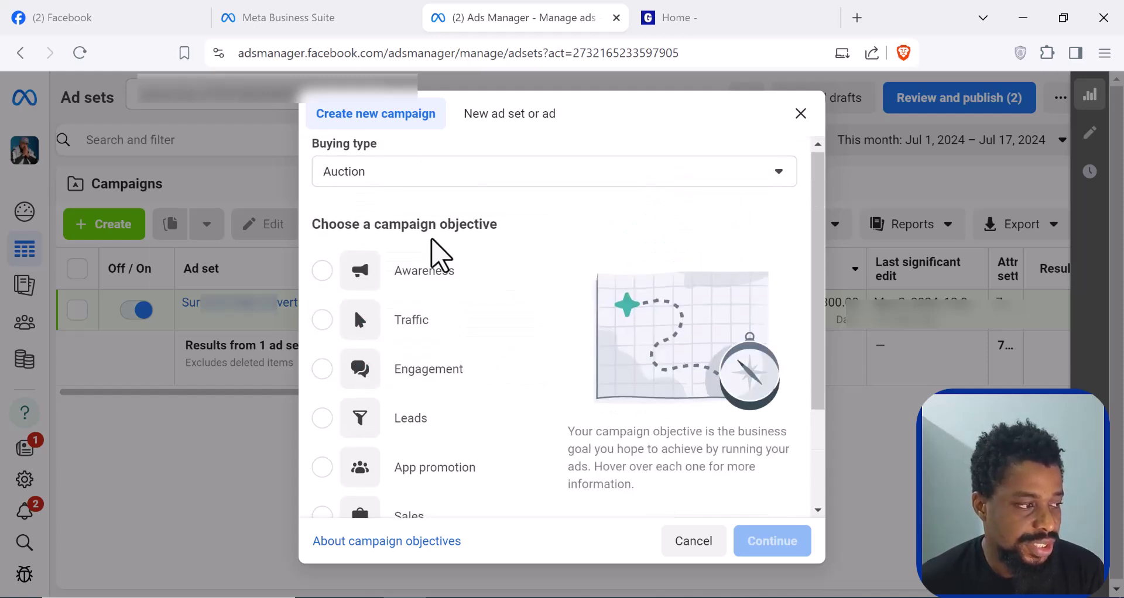
pyautogui.scroll(-2, 468, 328)
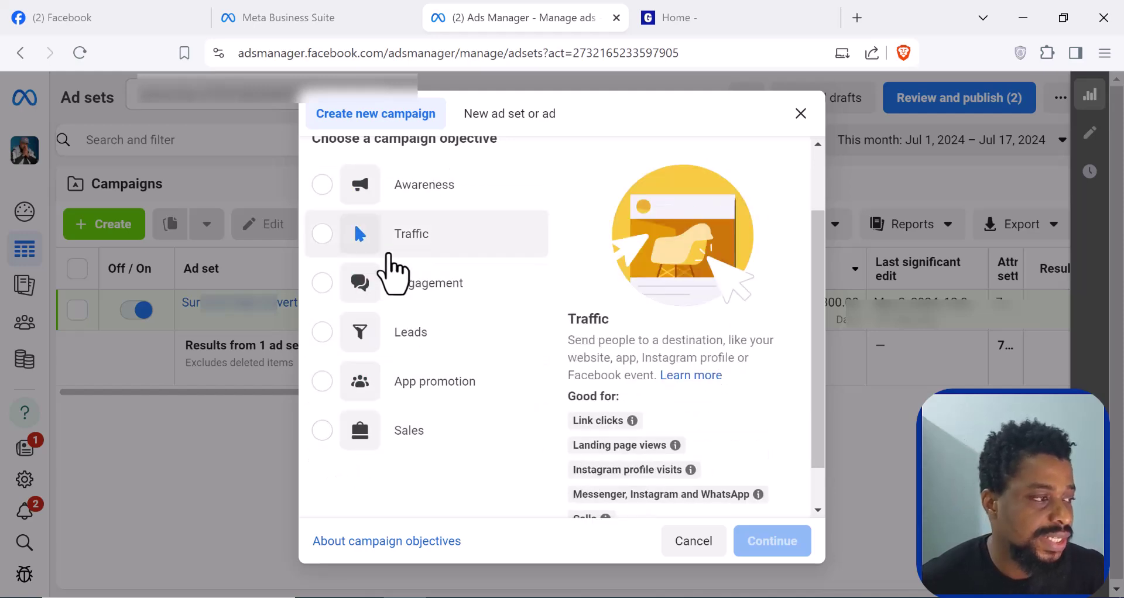
pyautogui.scroll(2, 389, 257)
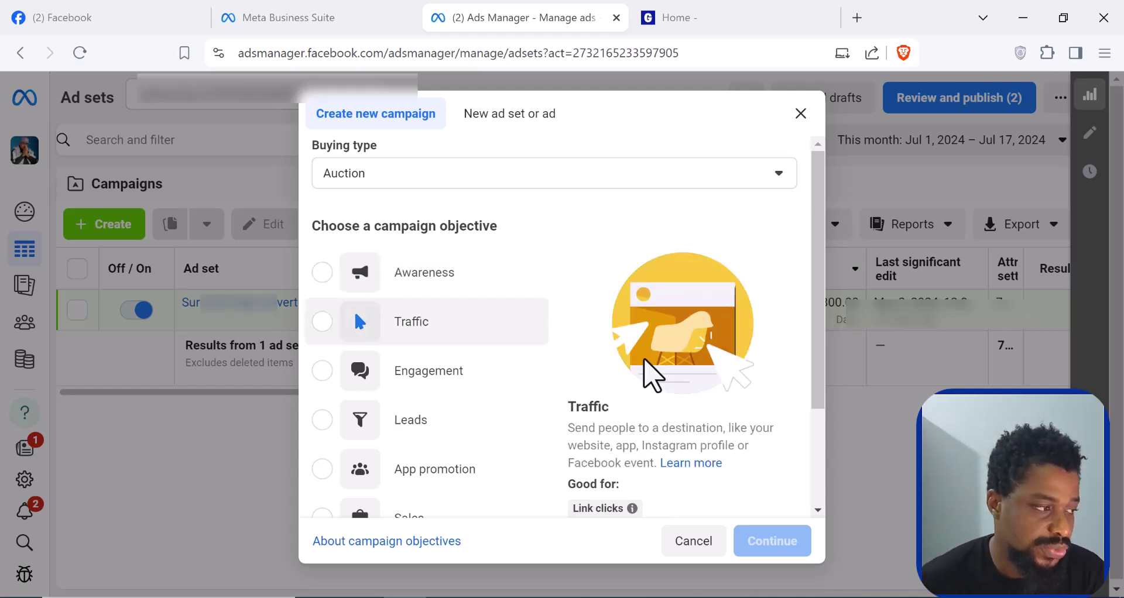
pyautogui.click(326, 334)
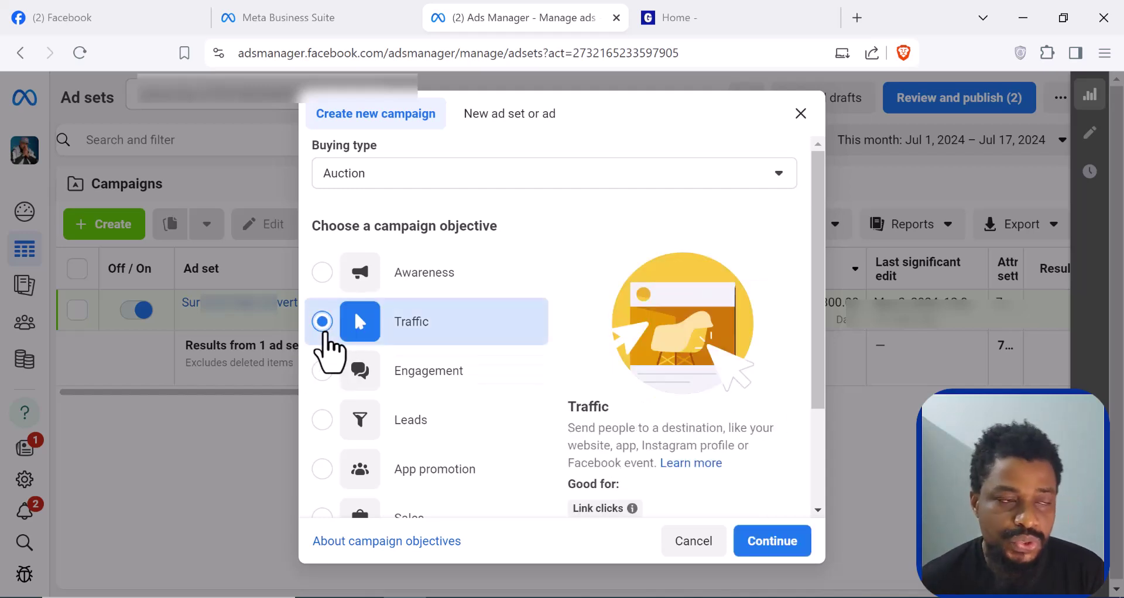
pyautogui.scroll(-2, 472, 337)
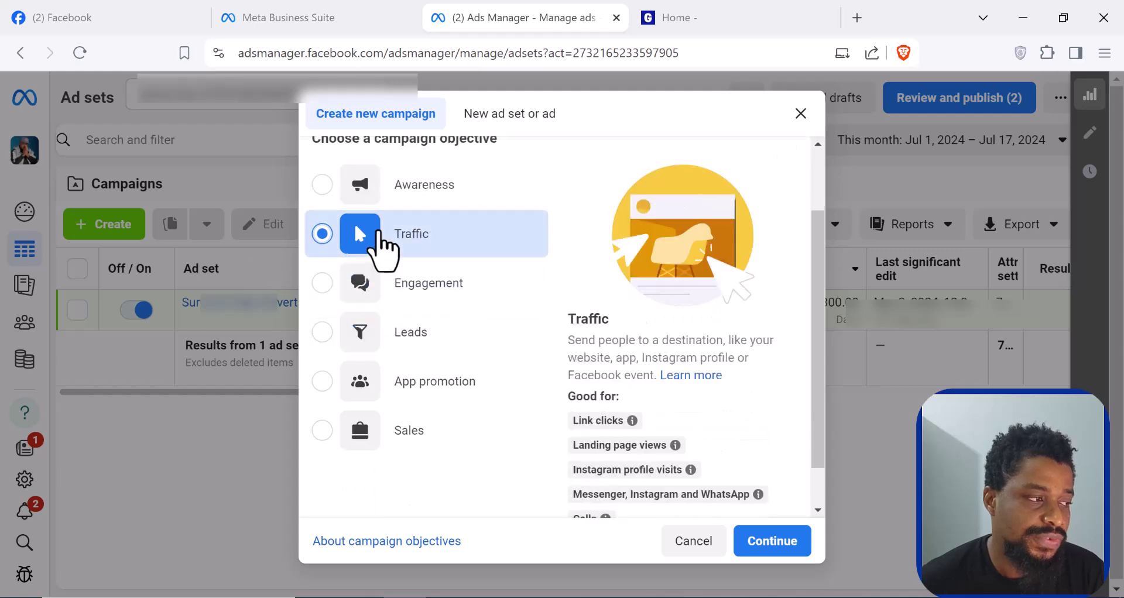
pyautogui.click(770, 542)
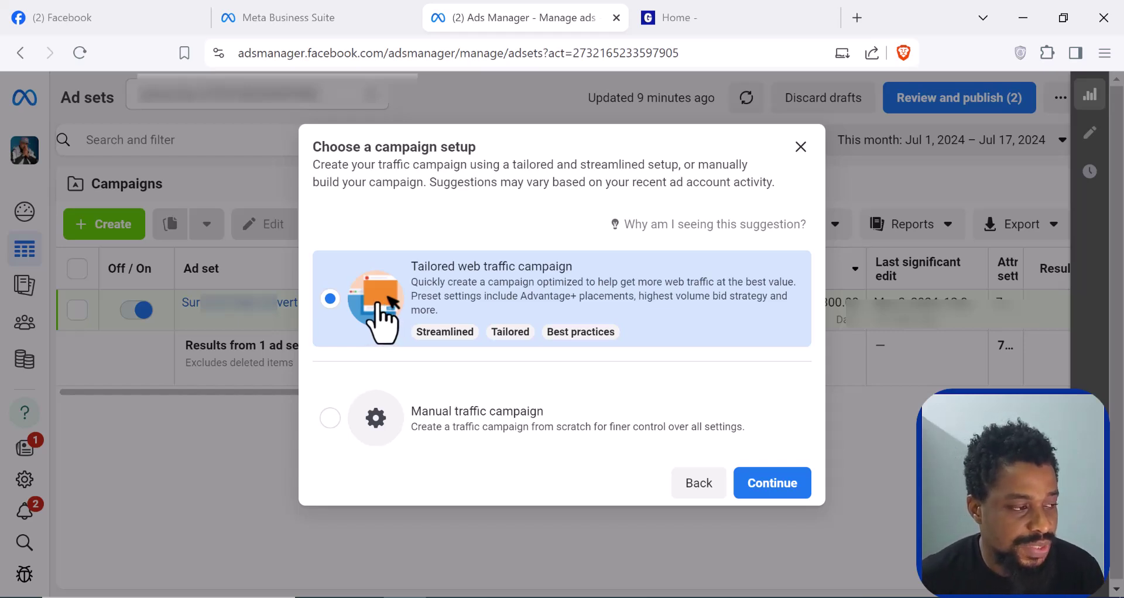
pyautogui.click(329, 417)
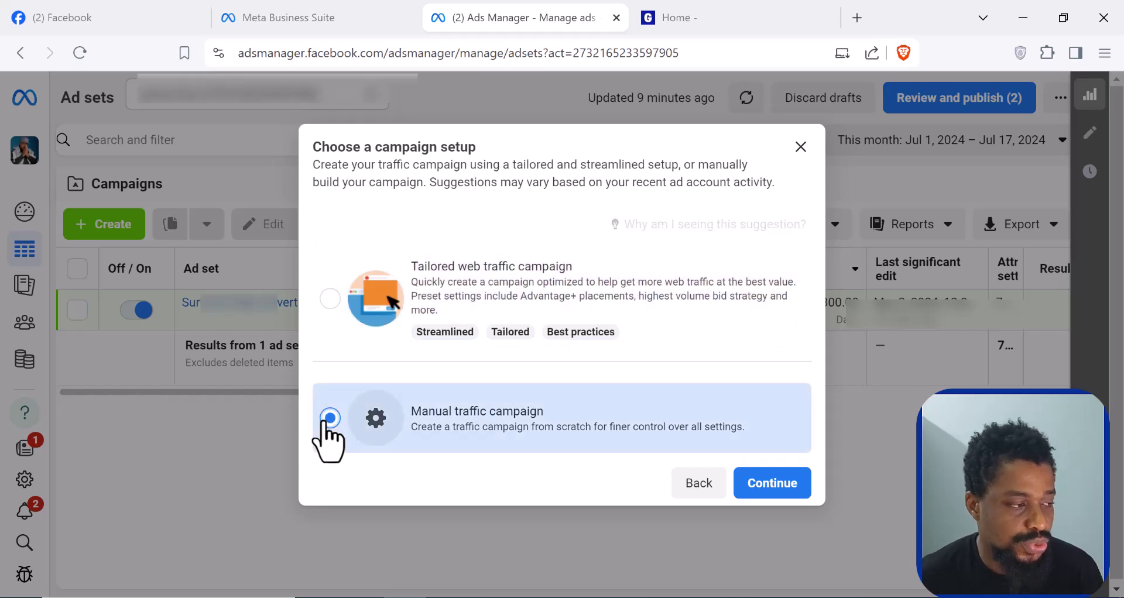
pyautogui.click(782, 490)
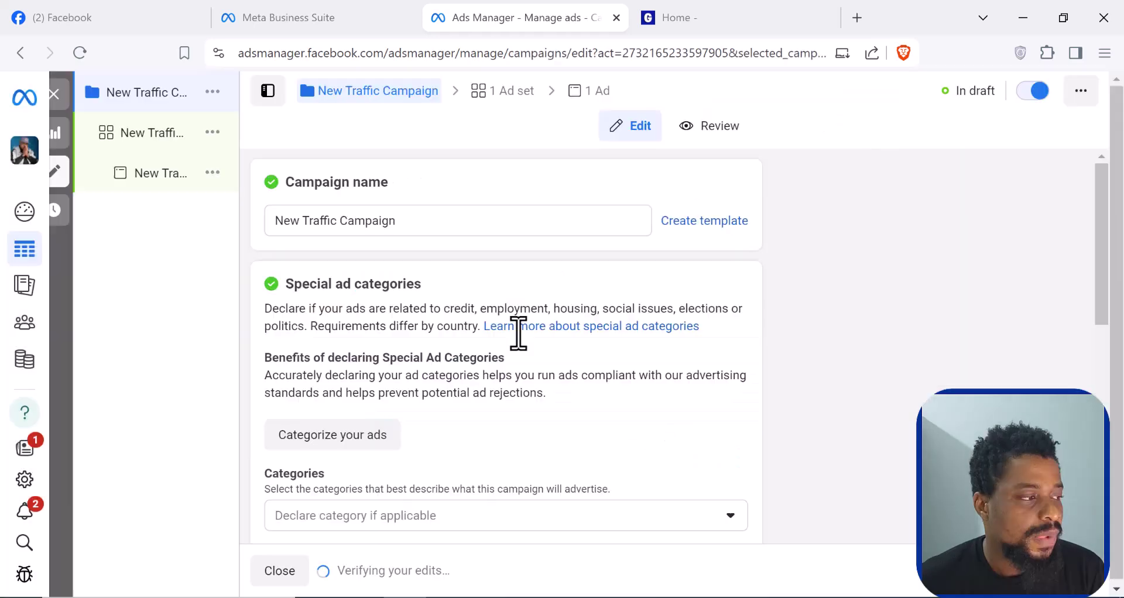
# Rename the new traffic campaign as "Test aD 1".
pyautogui.click(327, 224)
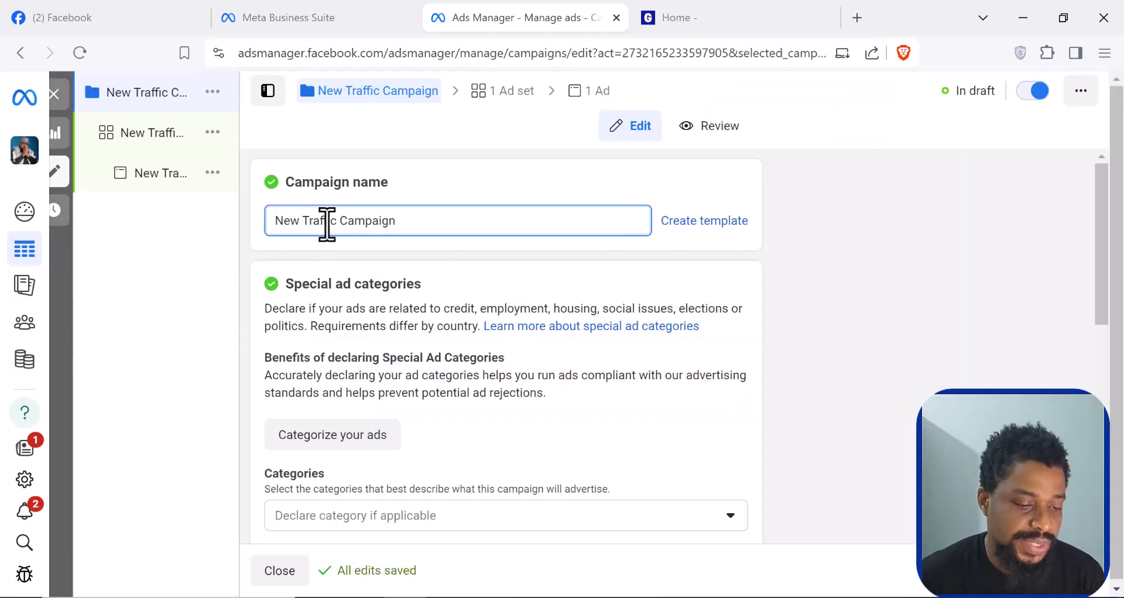
pyautogui.tripleClick(326, 224)
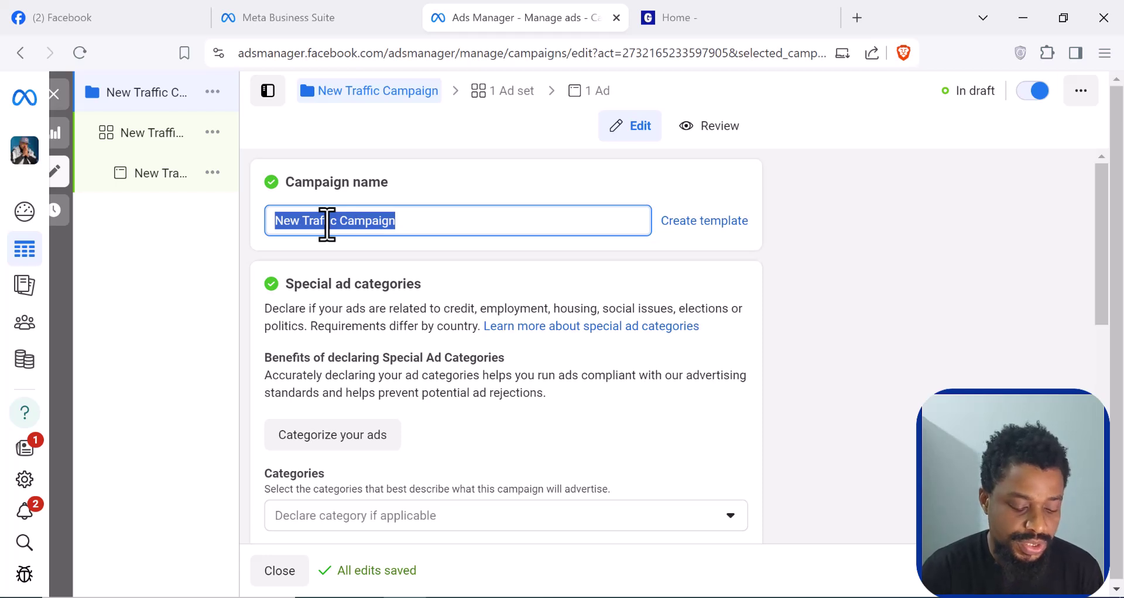
pyautogui.write('Test aD 1')
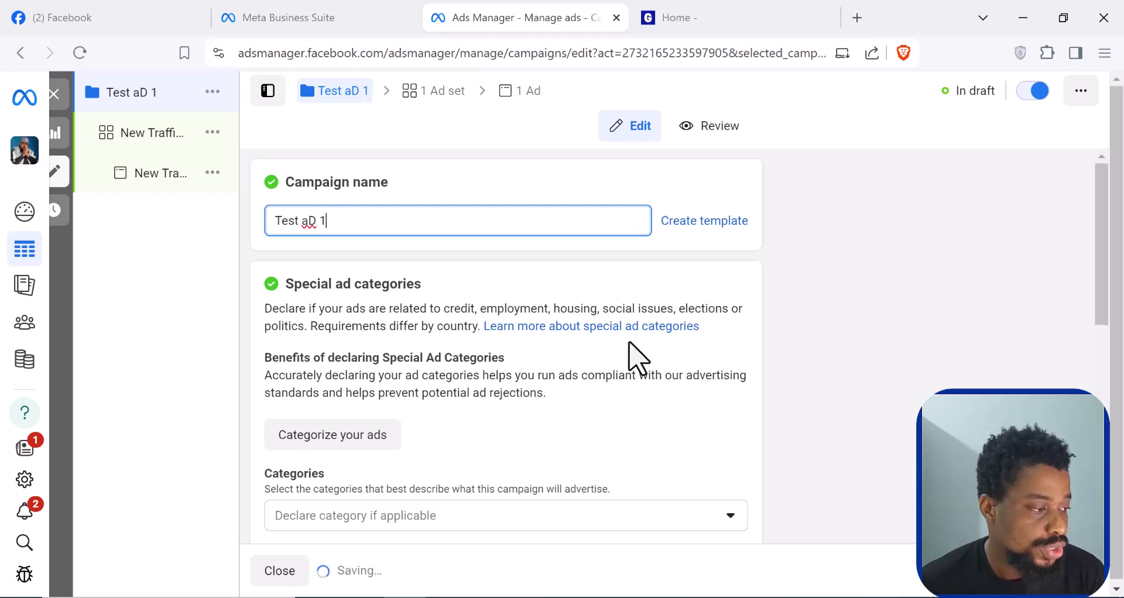
# Proceed to the campaign's ad set and rename it as "TEST AD ADSET".
pyautogui.scroll(-5, 586, 358)
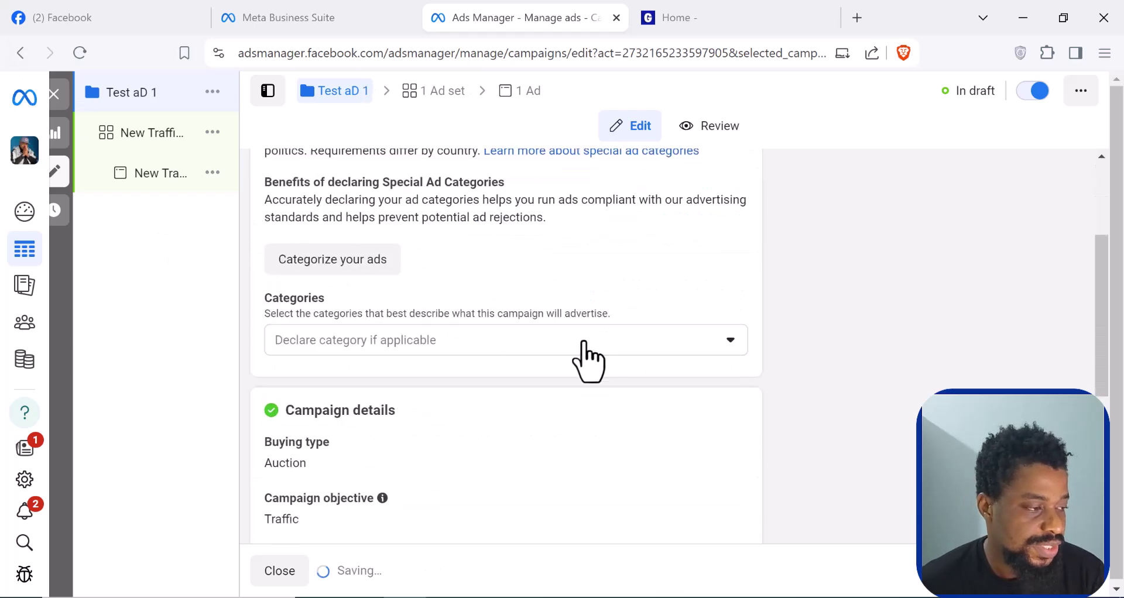
pyautogui.scroll(-4, 585, 358)
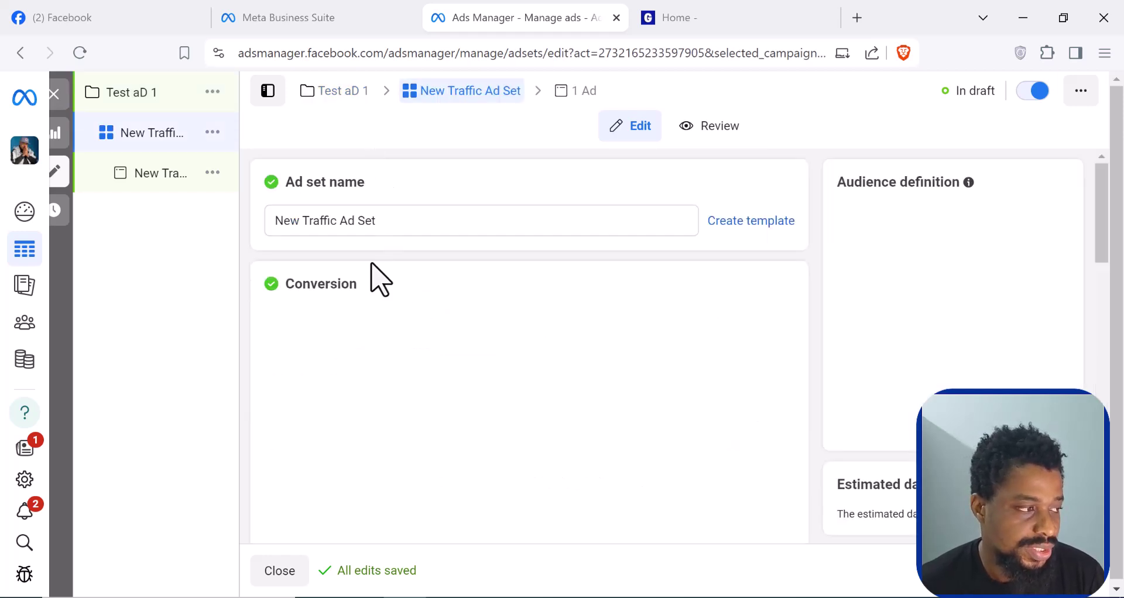
pyautogui.tripleClick(324, 221)
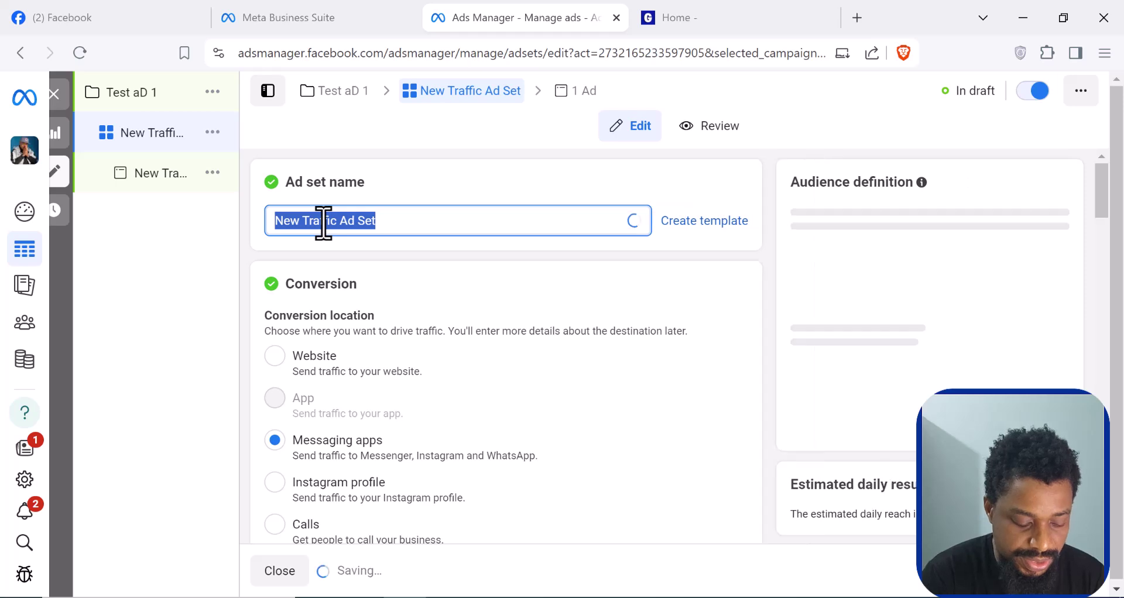
pyautogui.write('TEST AD')
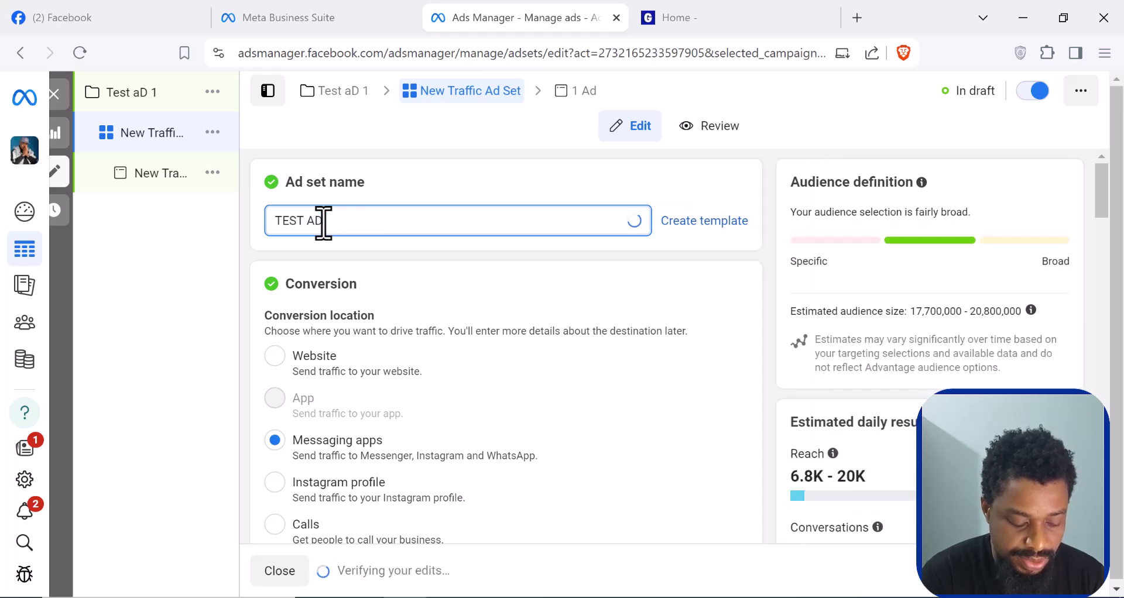
pyautogui.write(' ADSET')
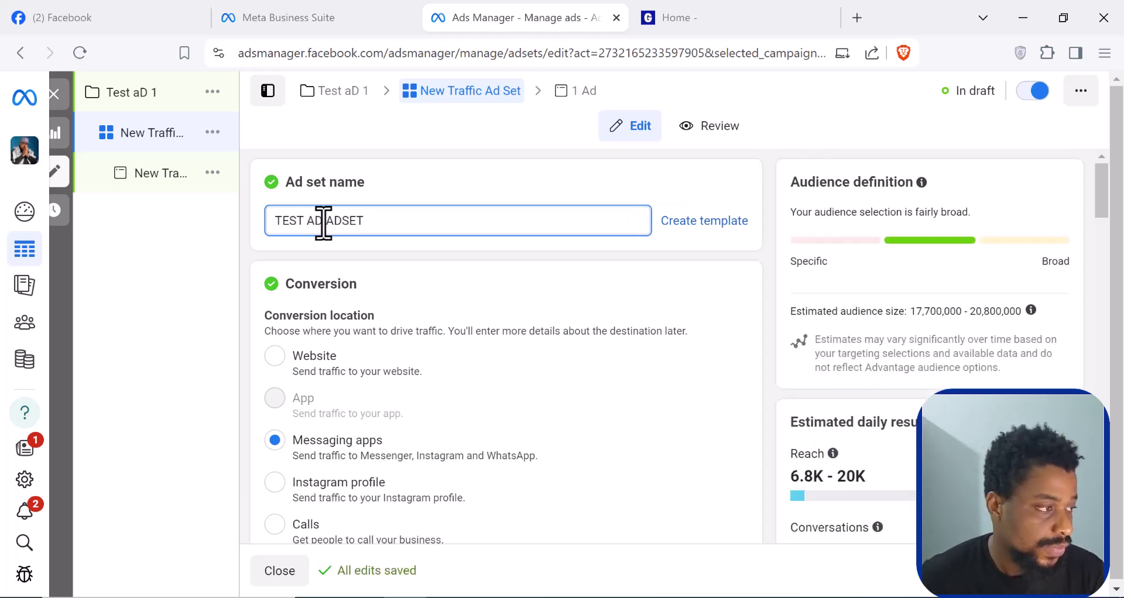
# Set the ad set's conversion location to Website and its performance goal to Maximize number of landing page views.
pyautogui.scroll(-1, 346, 319)
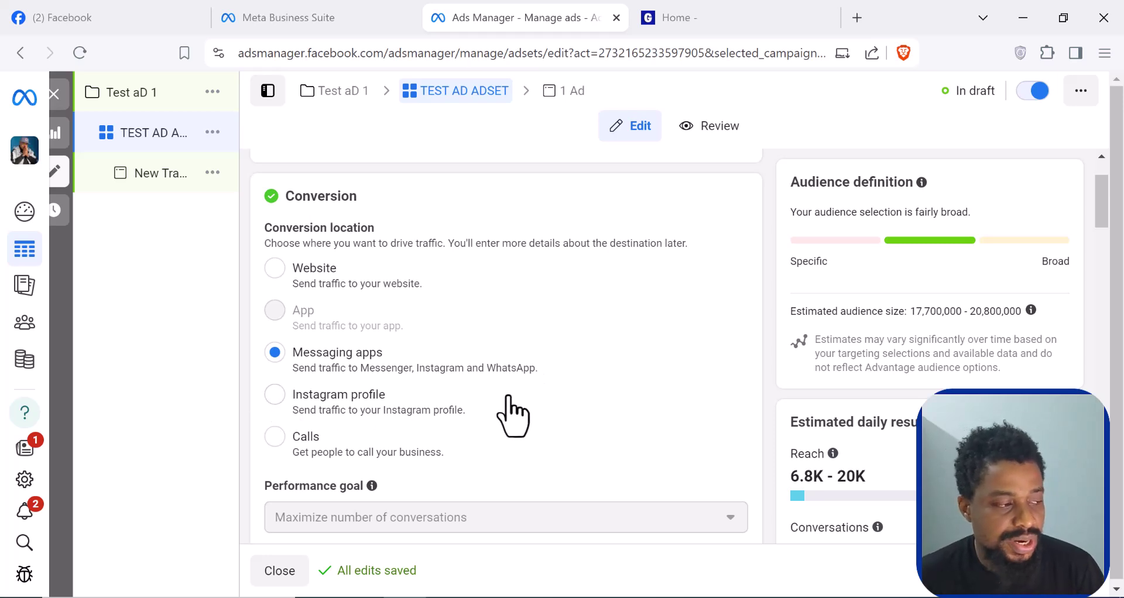
pyautogui.scroll(-2, 503, 412)
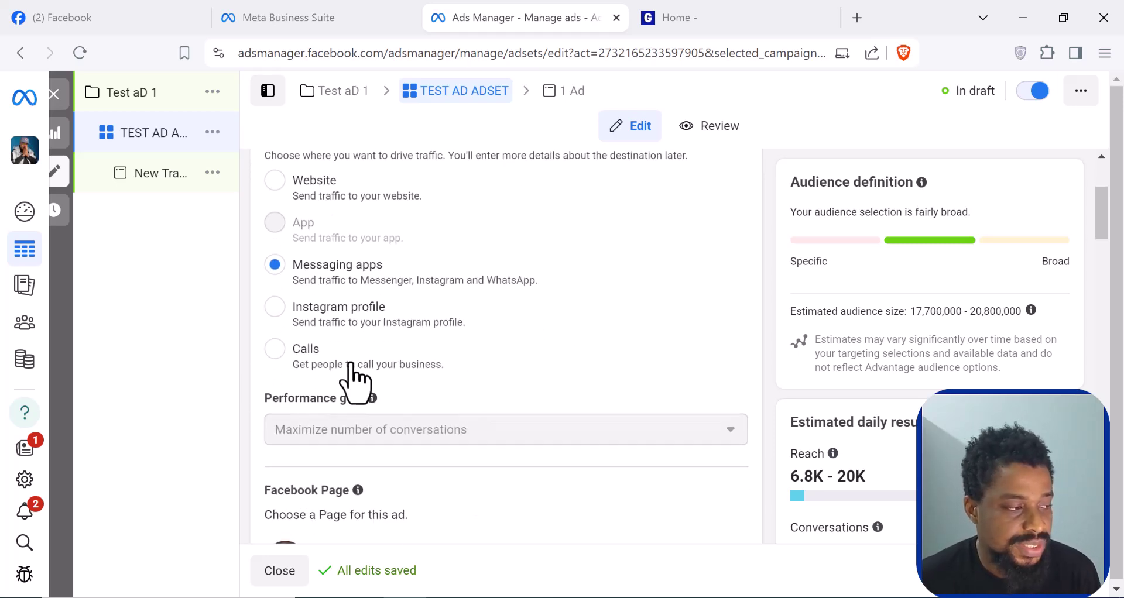
pyautogui.scroll(2, 354, 374)
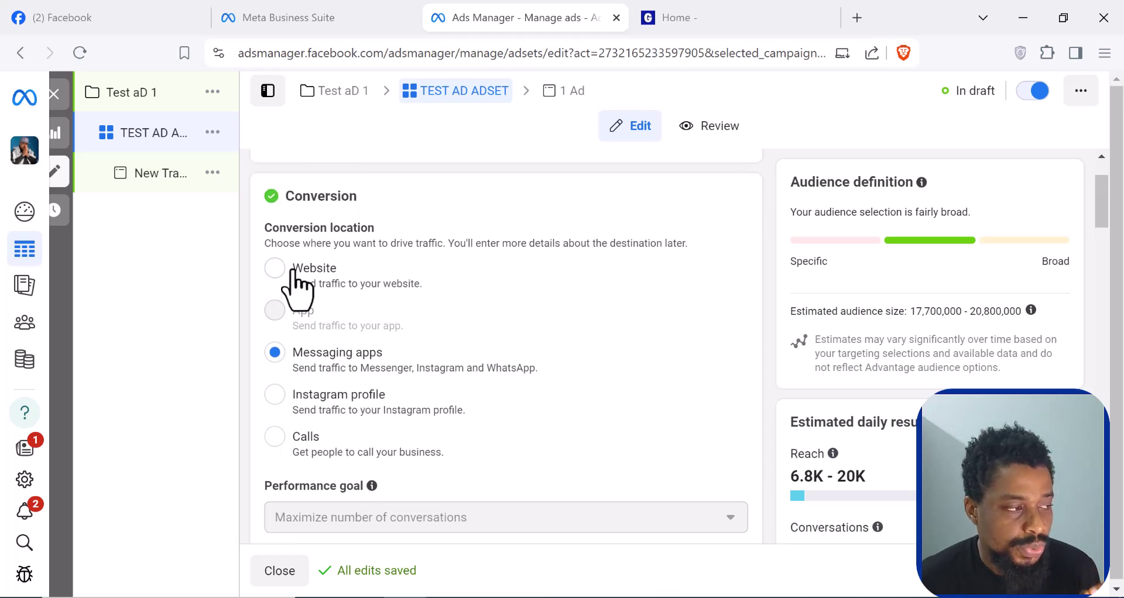
pyautogui.click(275, 268)
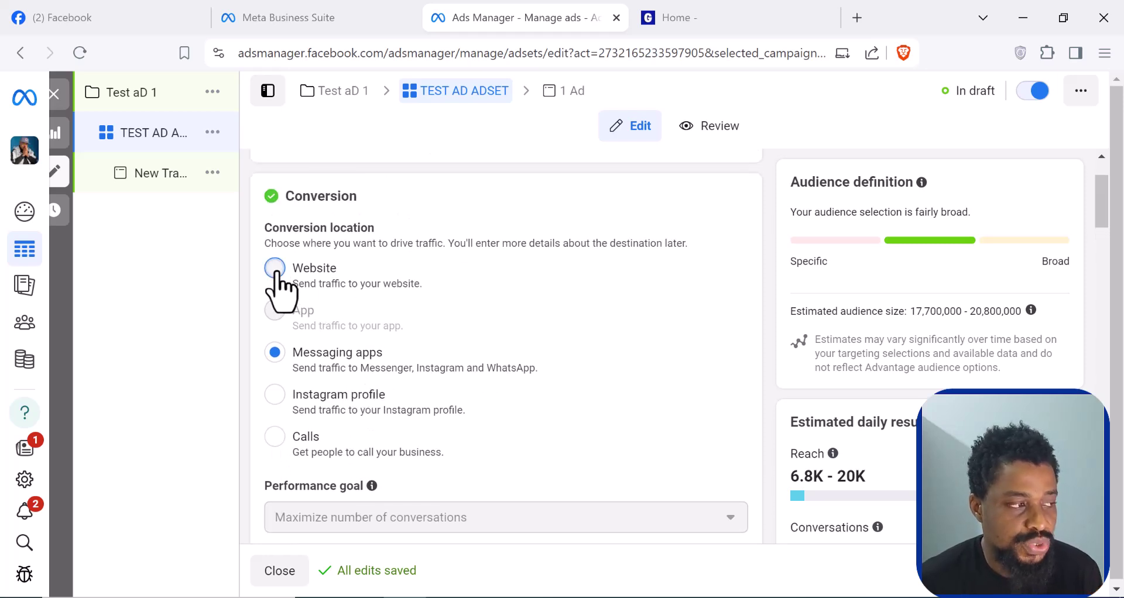
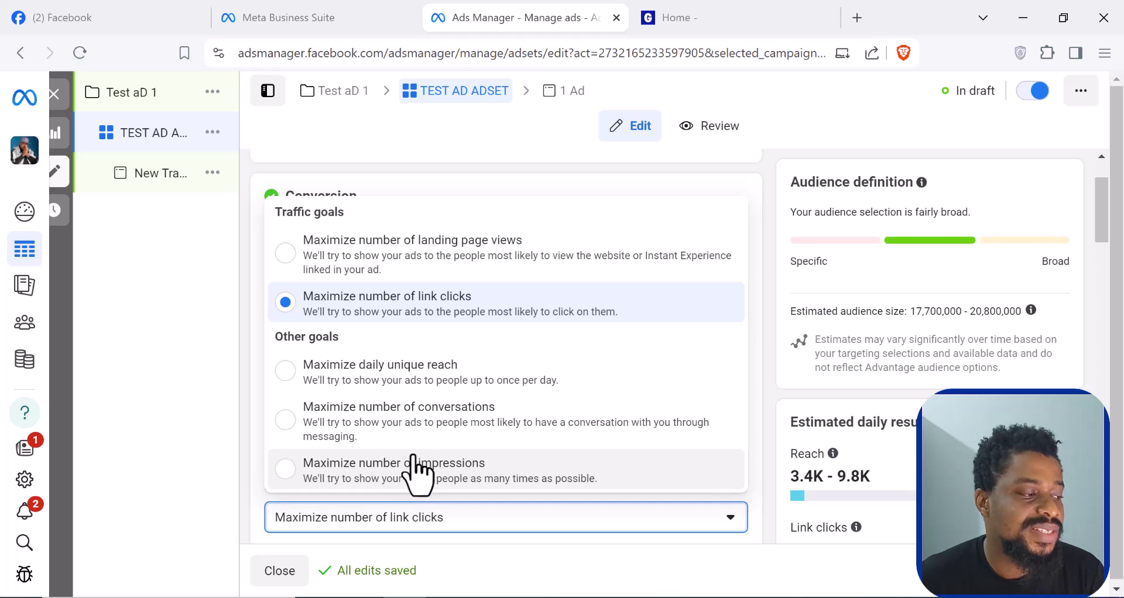
pyautogui.scroll(2, 479, 486)
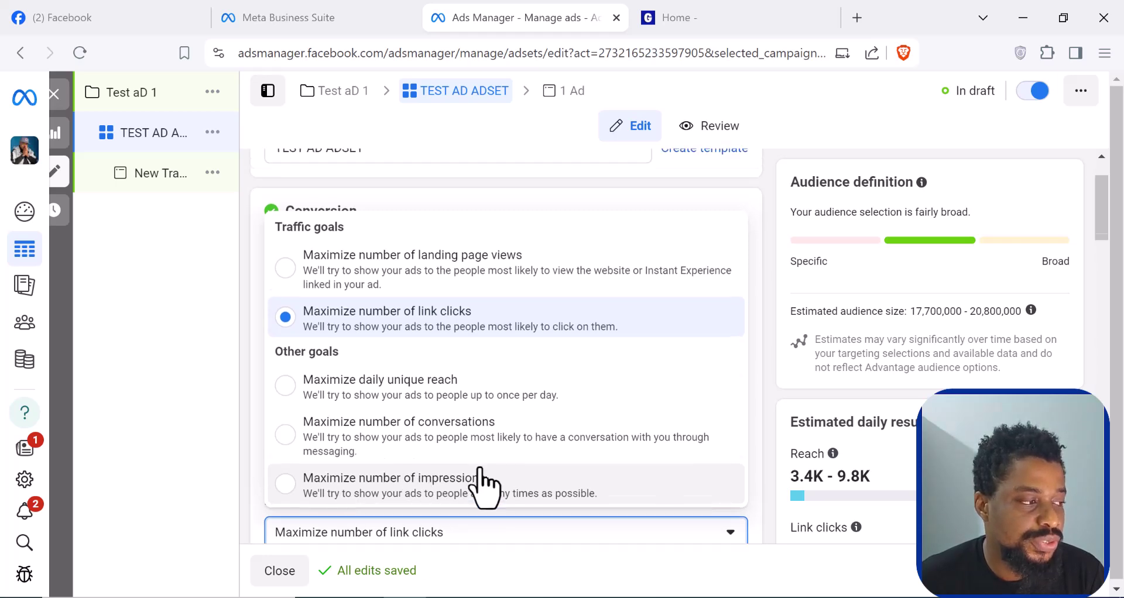
pyautogui.click(293, 344)
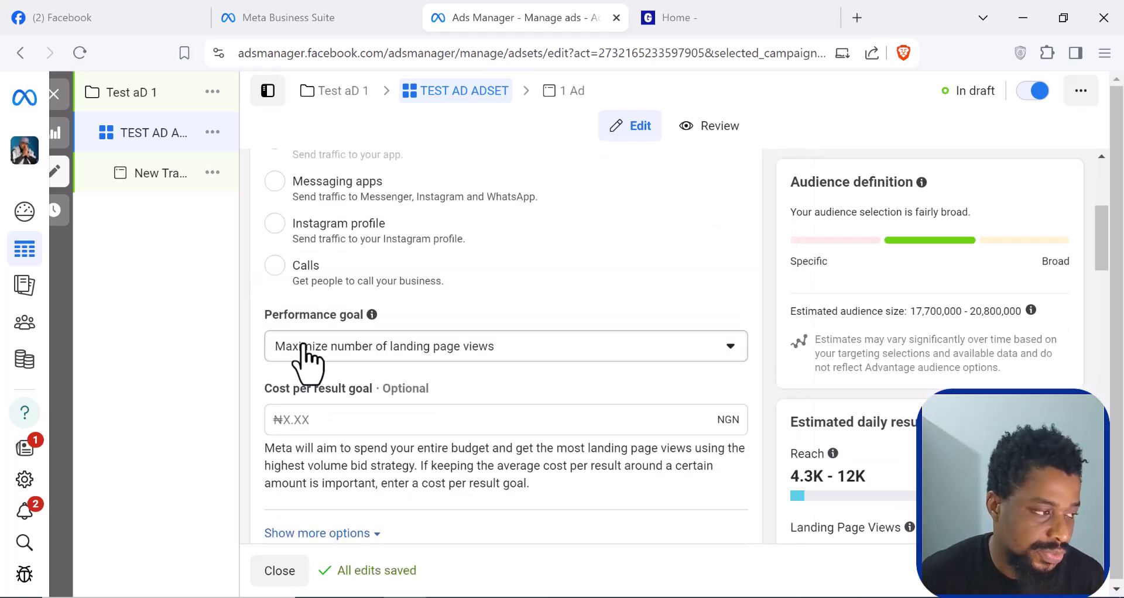
# Try a daily budget of ₦1,500 for the ad set.
pyautogui.scroll(-2, 403, 377)
pyautogui.scroll(-5, 404, 377)
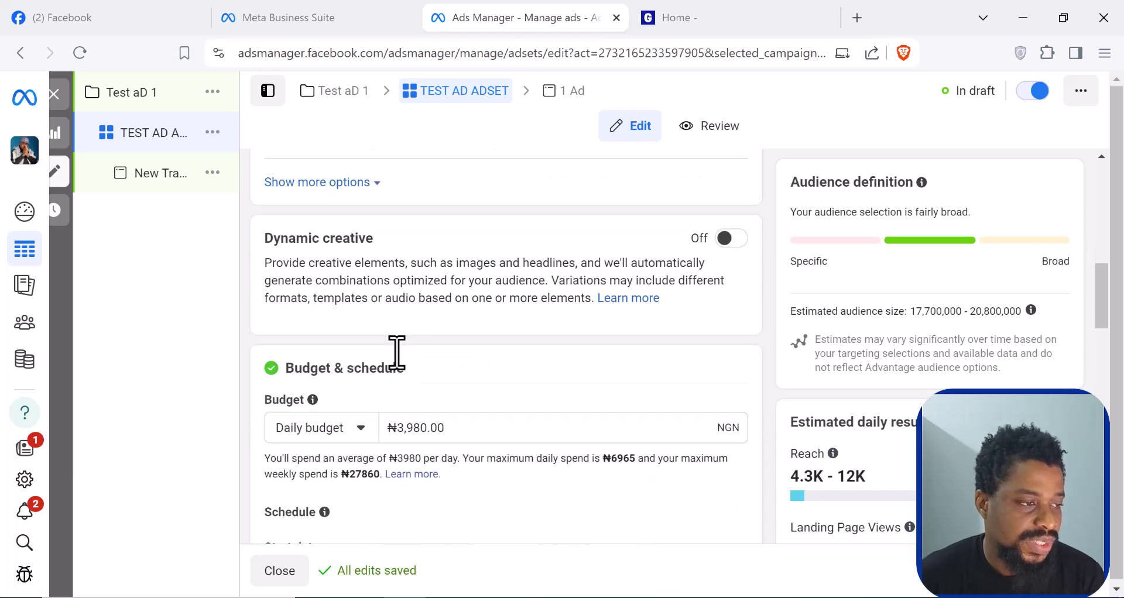
pyautogui.scroll(-2, 409, 427)
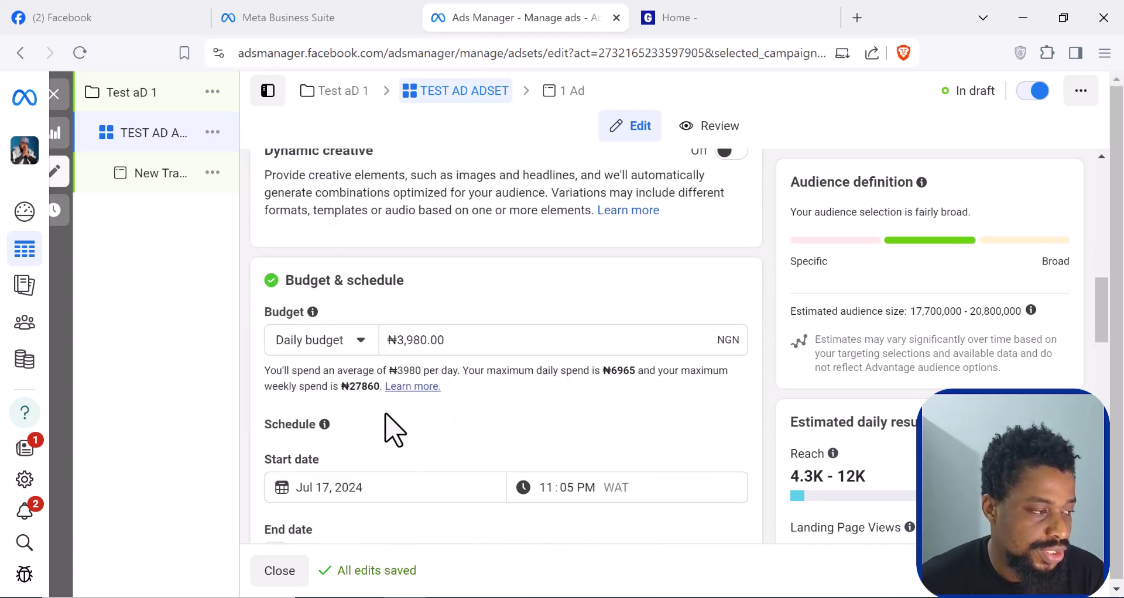
pyautogui.click(360, 345)
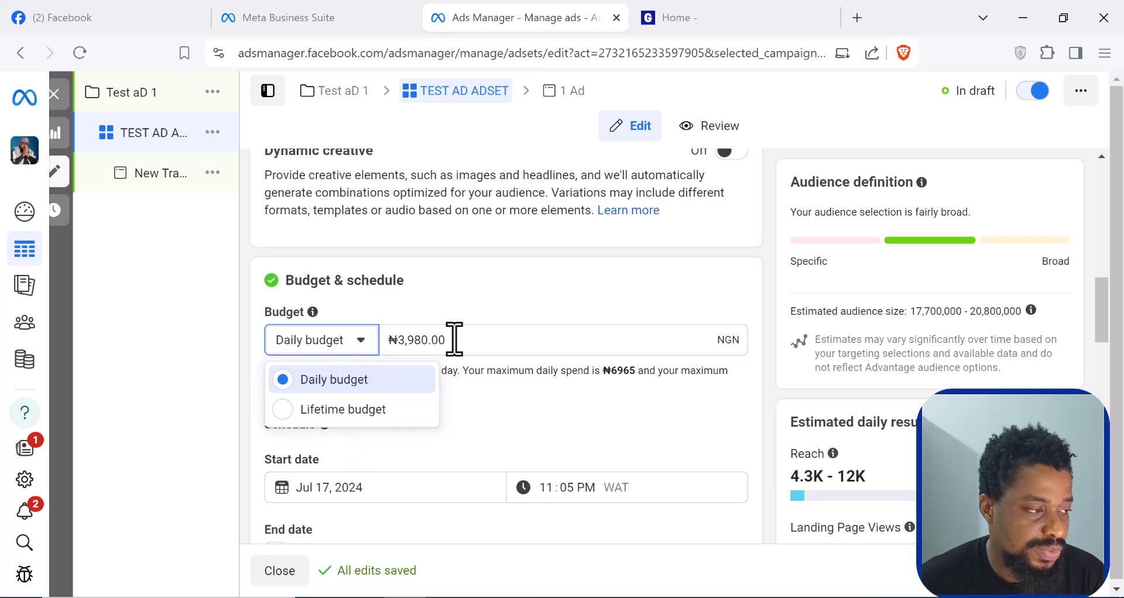
pyautogui.click(427, 345)
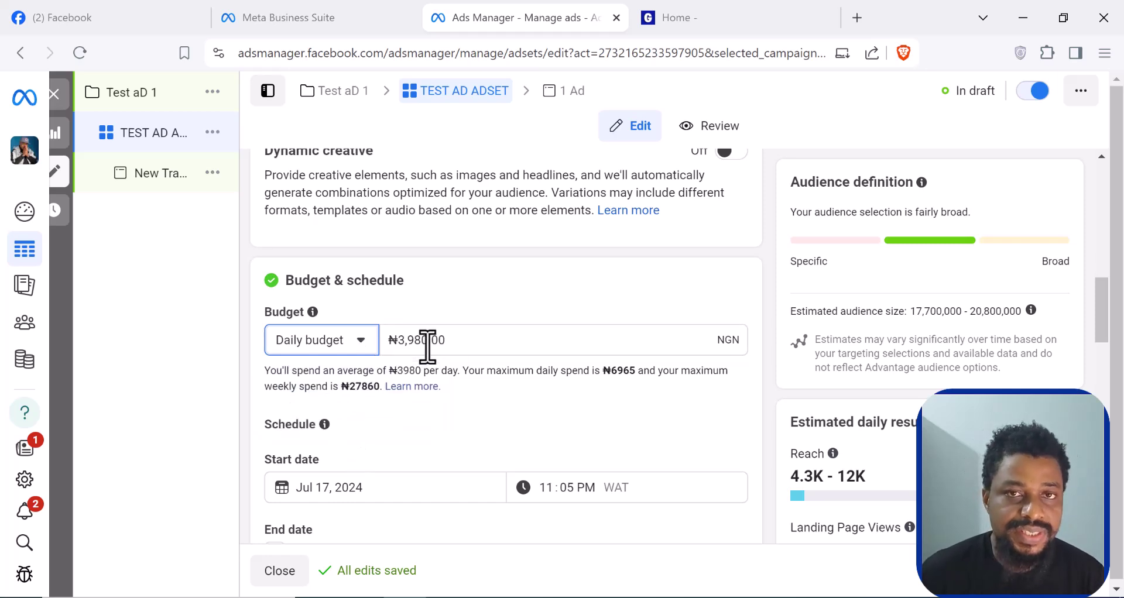
pyautogui.doubleClick(407, 340)
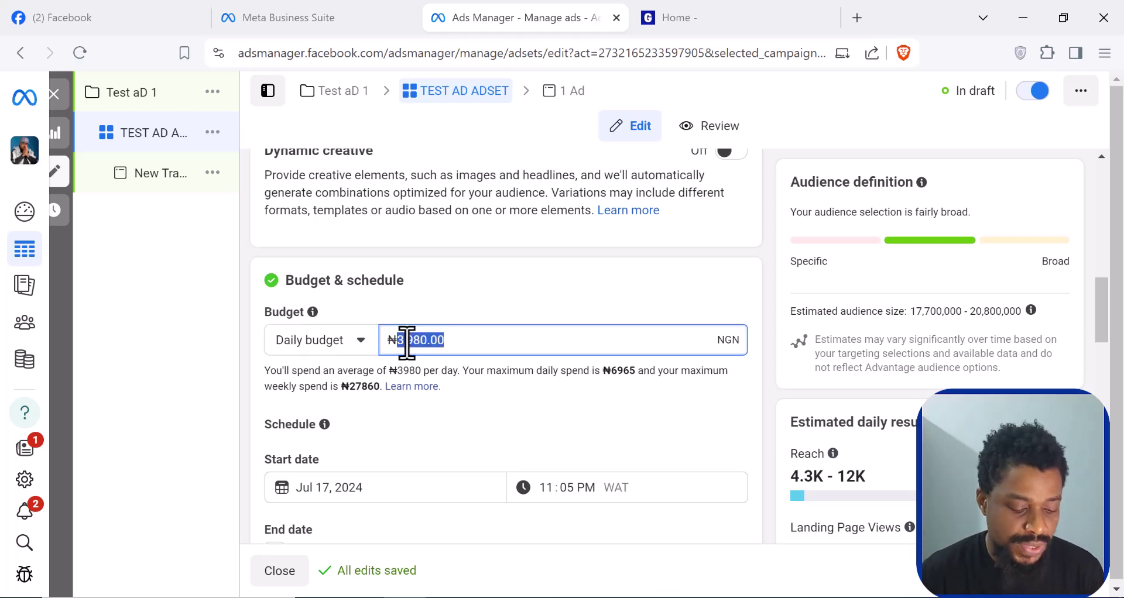
pyautogui.write('1')
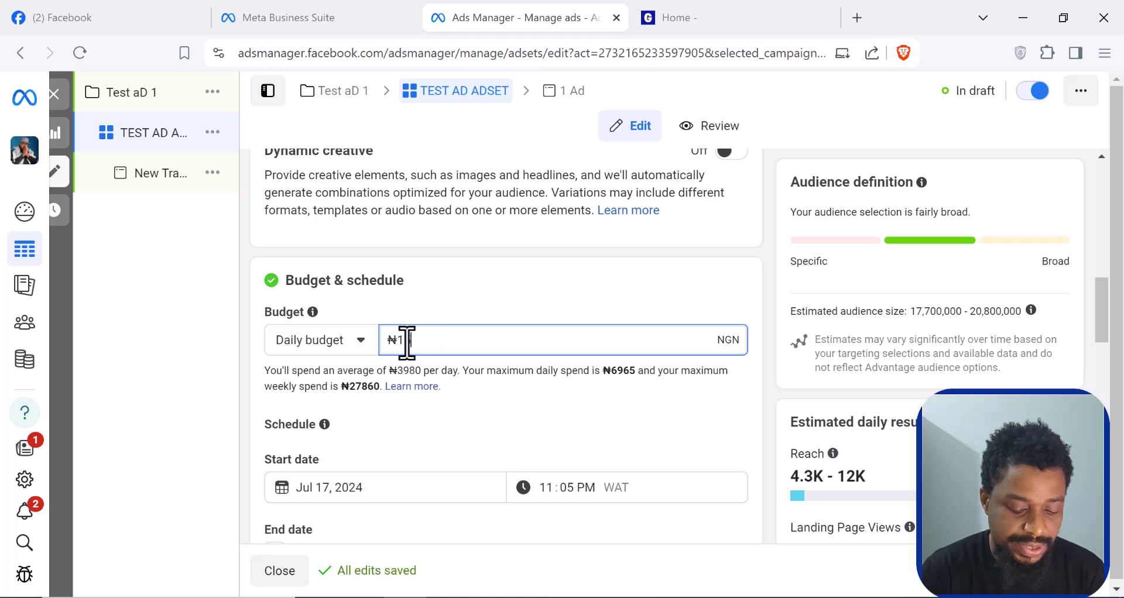
pyautogui.write('500')
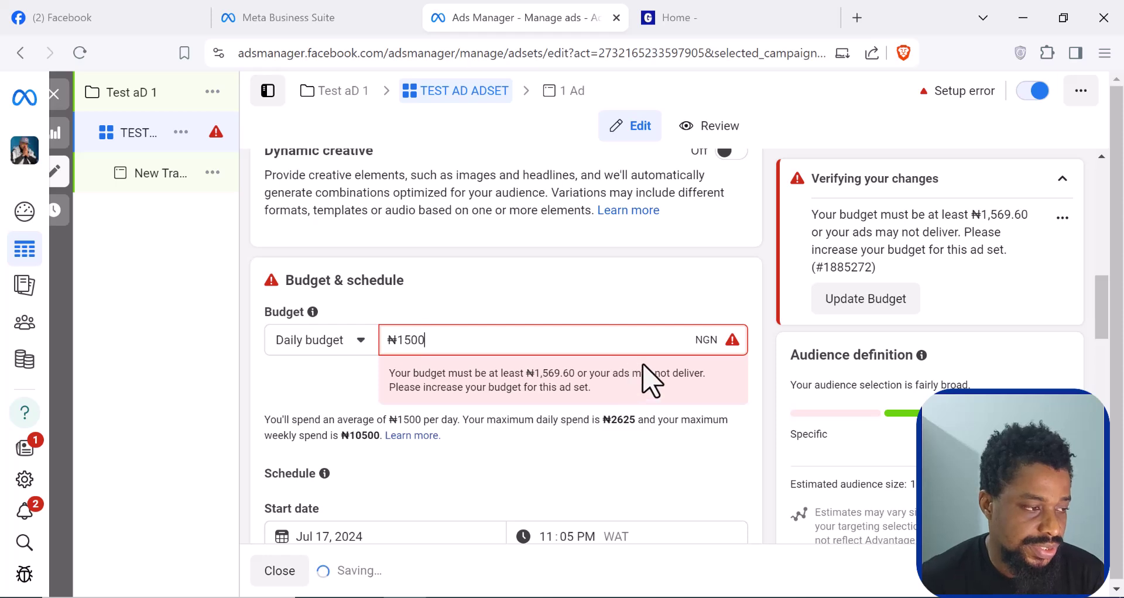
pyautogui.moveTo(573, 376); pyautogui.dragTo(533, 374)
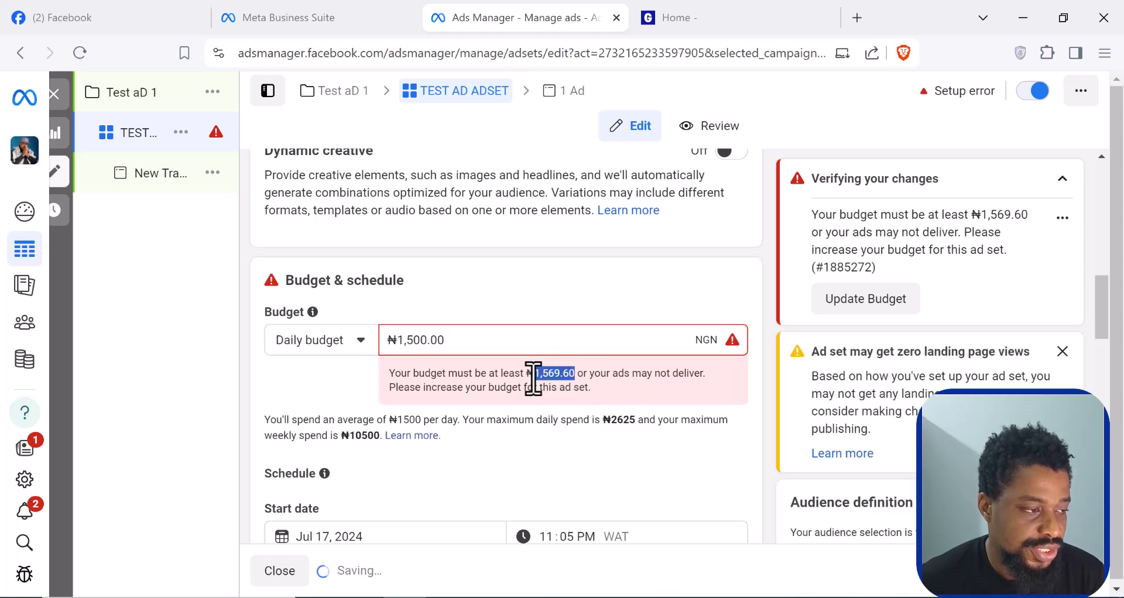
# Set the ad set's daily budget to ₦4,000.
pyautogui.tripleClick(442, 340)
pyautogui.write('4')
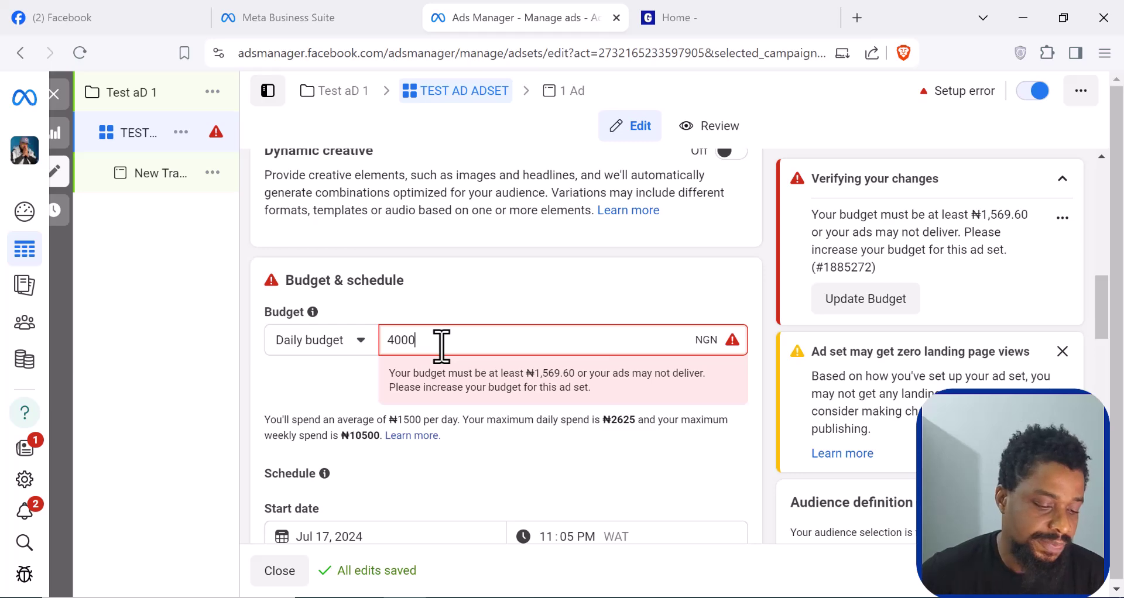
pyautogui.write('000')
pyautogui.scroll(-2, 409, 422)
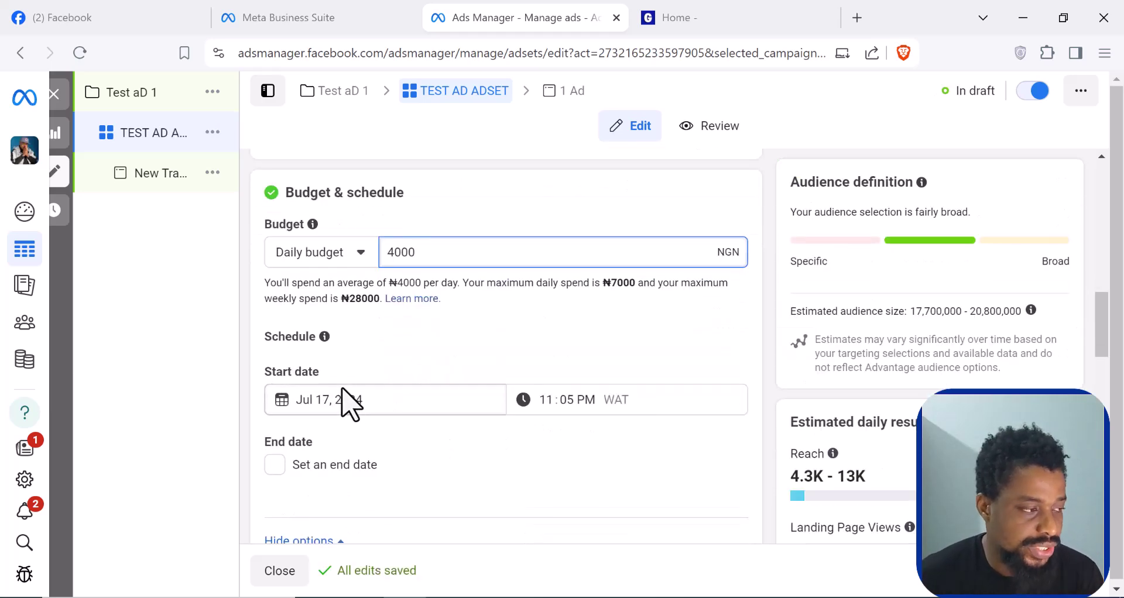
# Review the ad set's schedule options and dismiss the Budget scheduling tip.
pyautogui.scroll(-2, 346, 403)
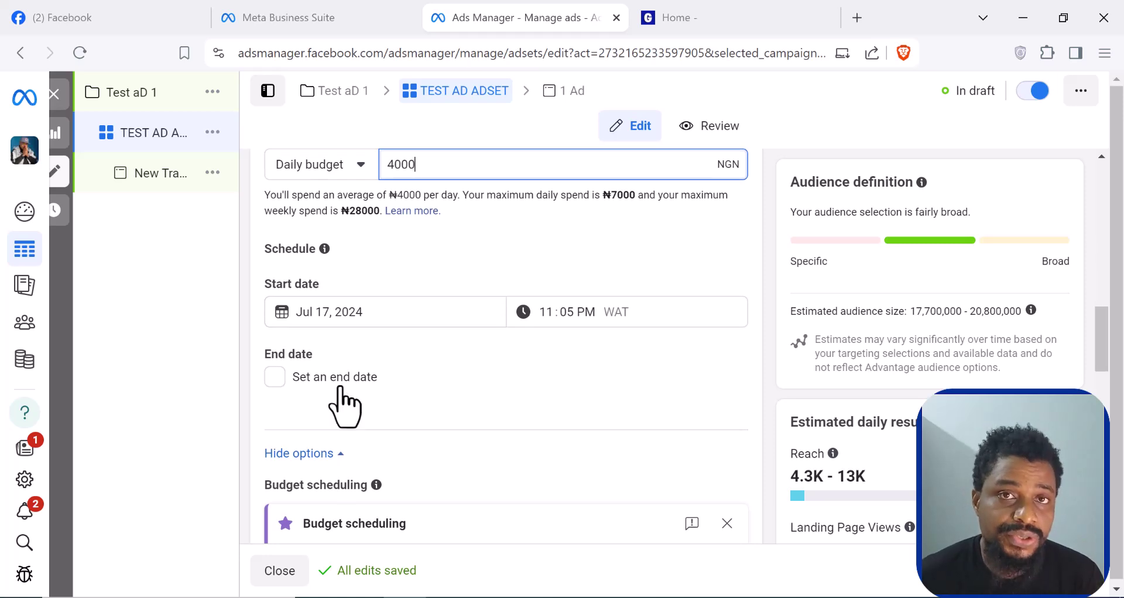
pyautogui.scroll(-3, 346, 403)
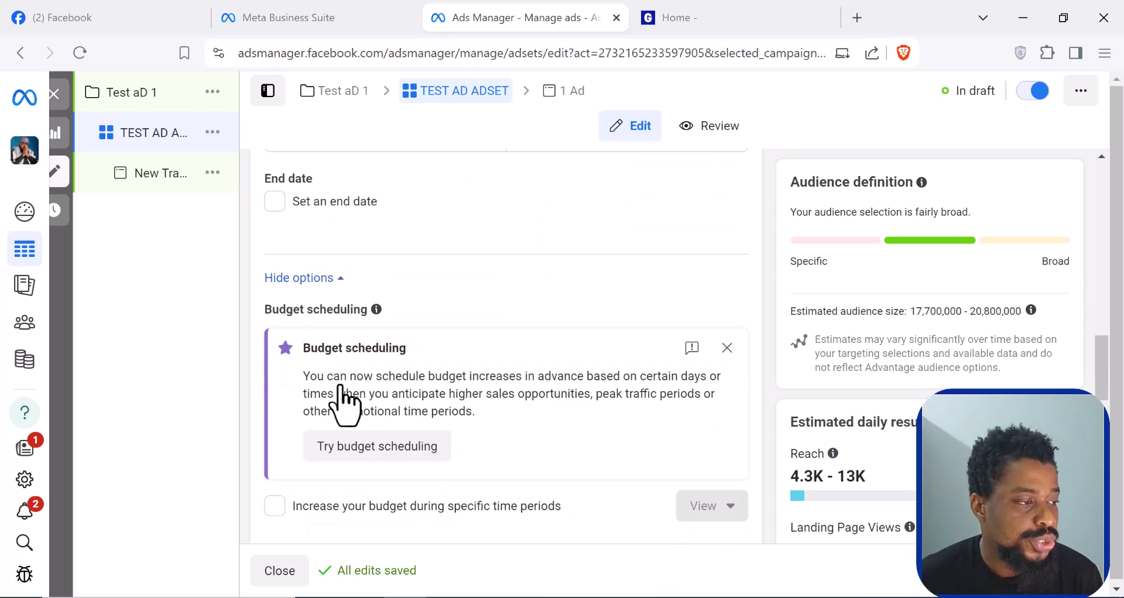
pyautogui.scroll(-2, 345, 403)
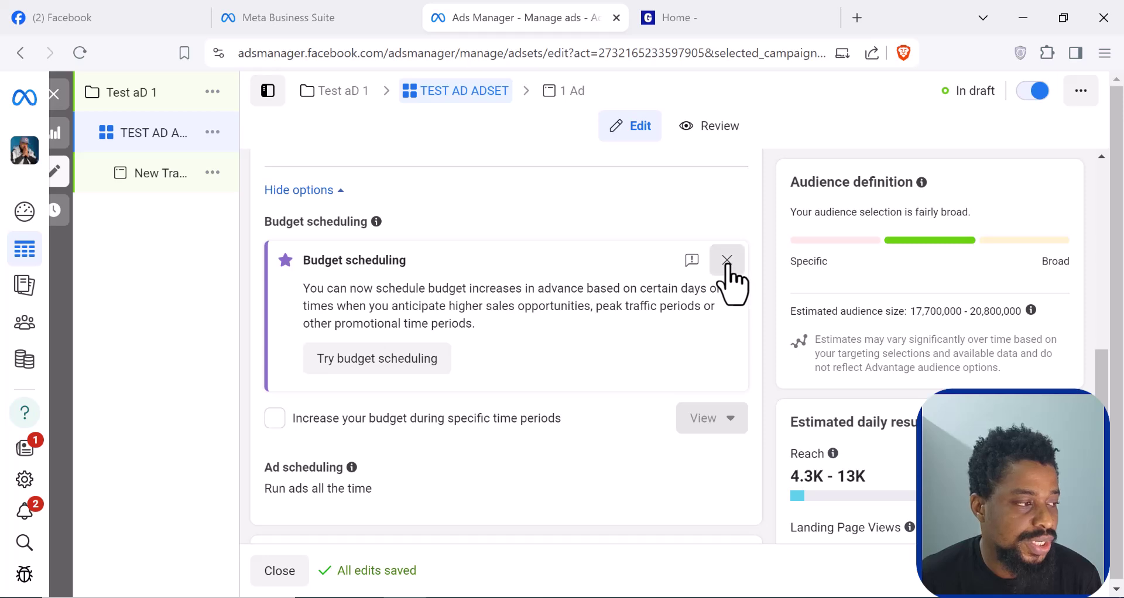
pyautogui.click(726, 259)
pyautogui.scroll(3, 346, 320)
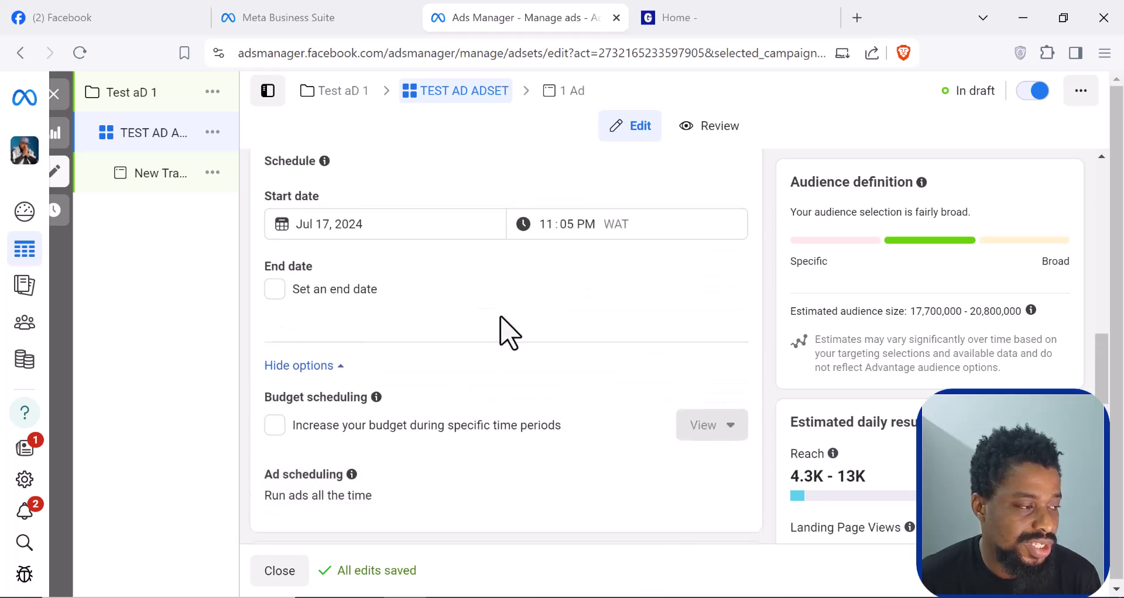
pyautogui.scroll(-2, 504, 331)
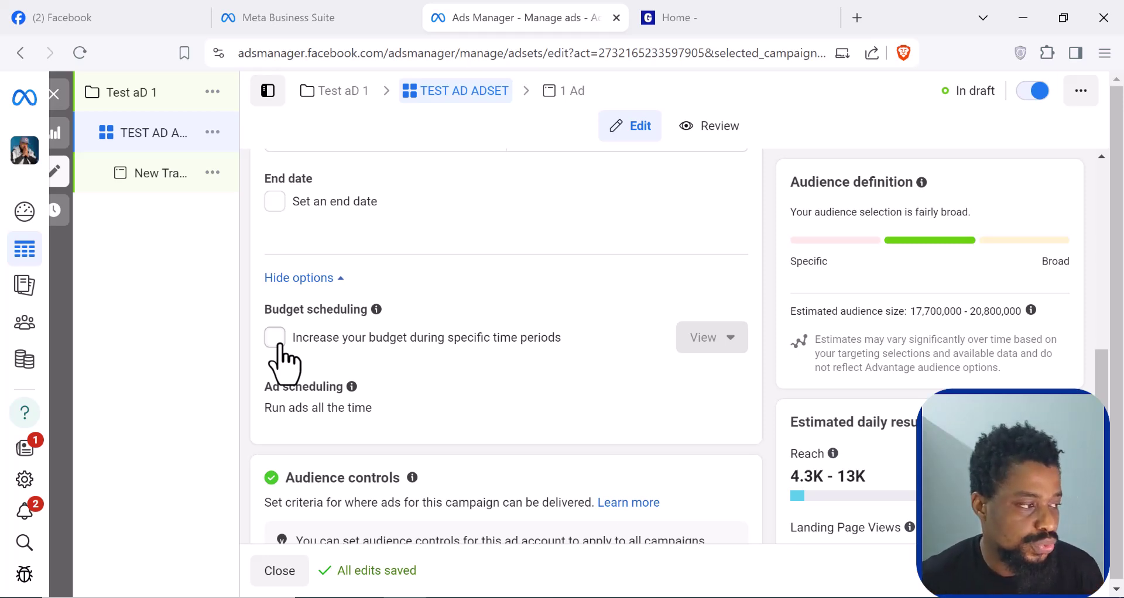
# Open the ad set's audience locations for editing and search for Ghana as a location to include.
pyautogui.scroll(-3, 466, 328)
pyautogui.scroll(-2, 351, 351)
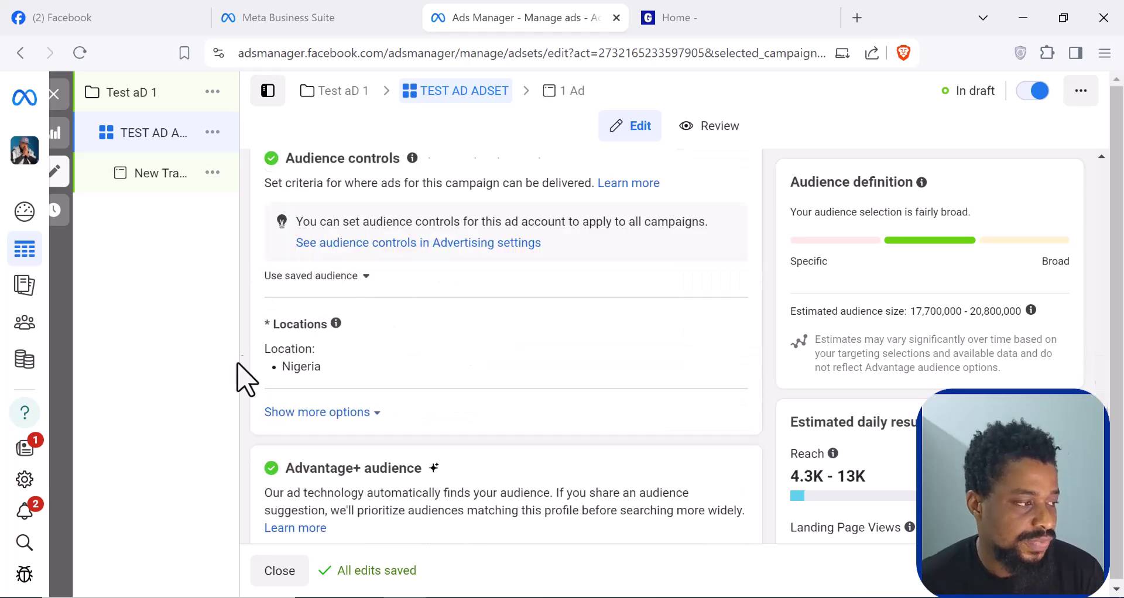
pyautogui.scroll(2, 374, 352)
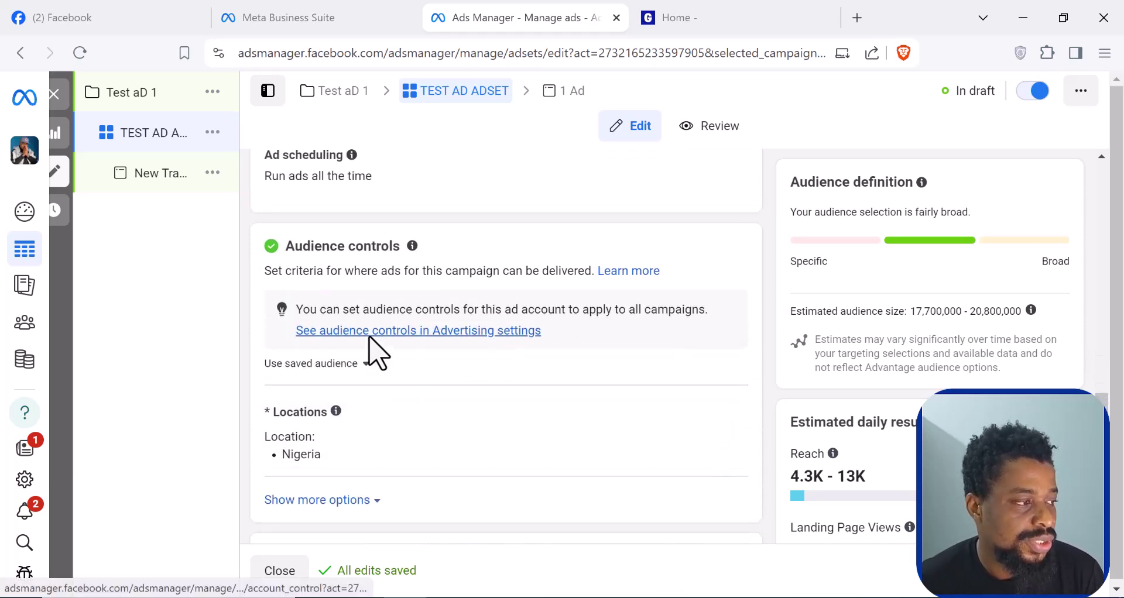
pyautogui.scroll(-2, 292, 363)
pyautogui.scroll(-1, 334, 345)
pyautogui.scroll(-1, 293, 316)
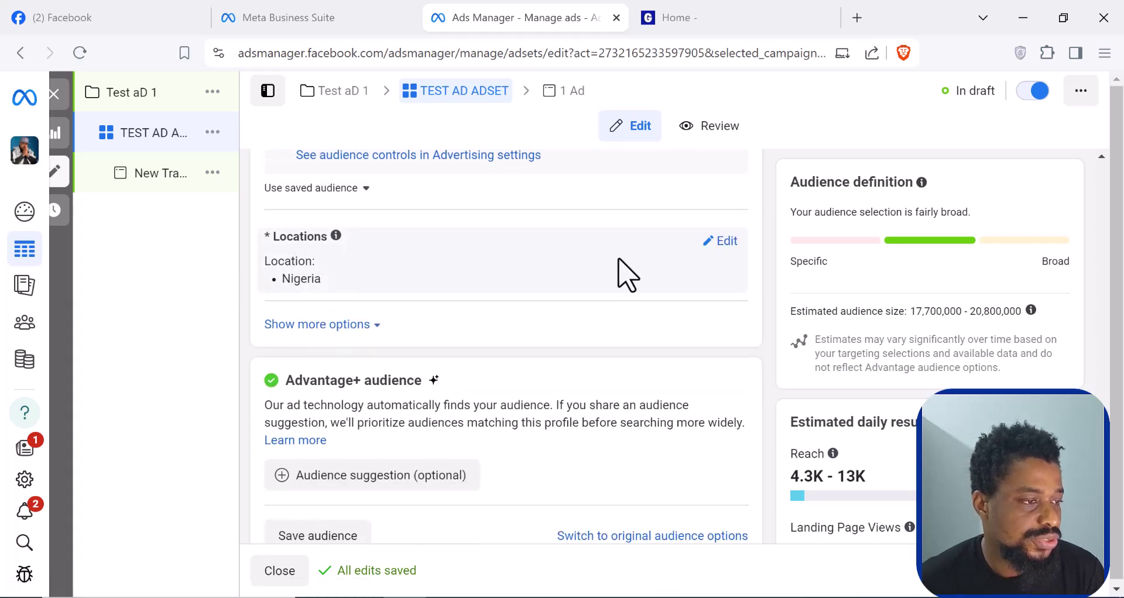
pyautogui.click(725, 241)
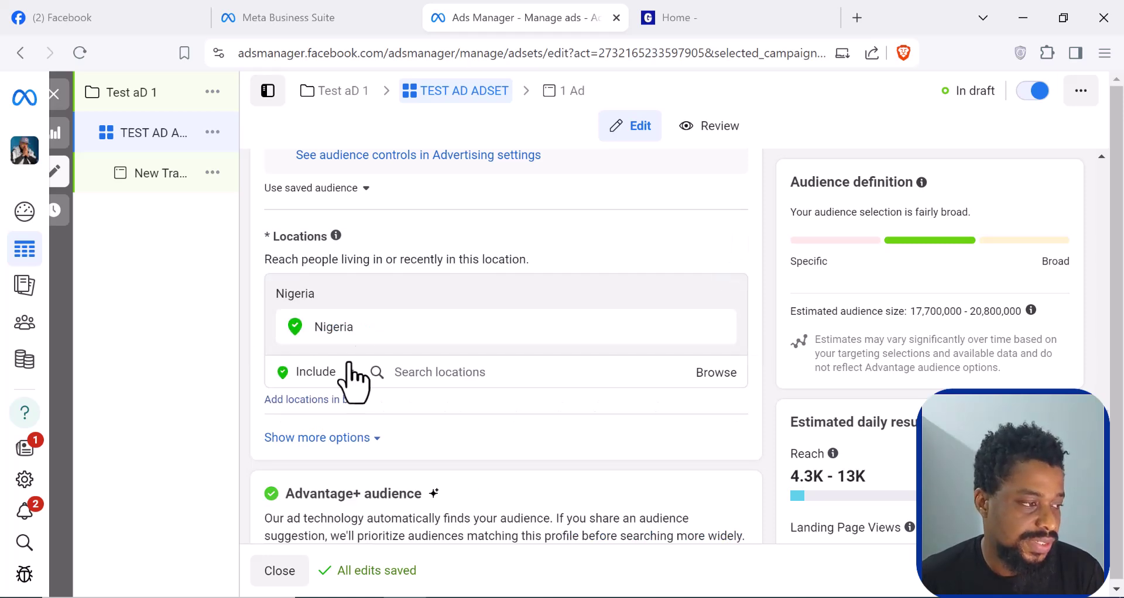
pyautogui.click(436, 373)
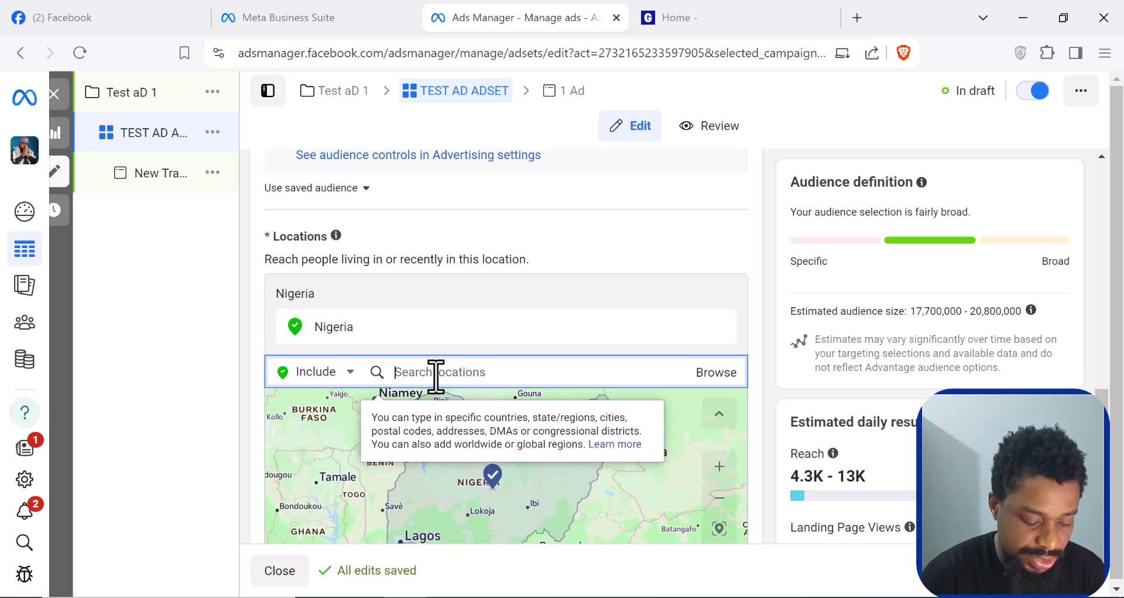
pyautogui.write('gHANA')
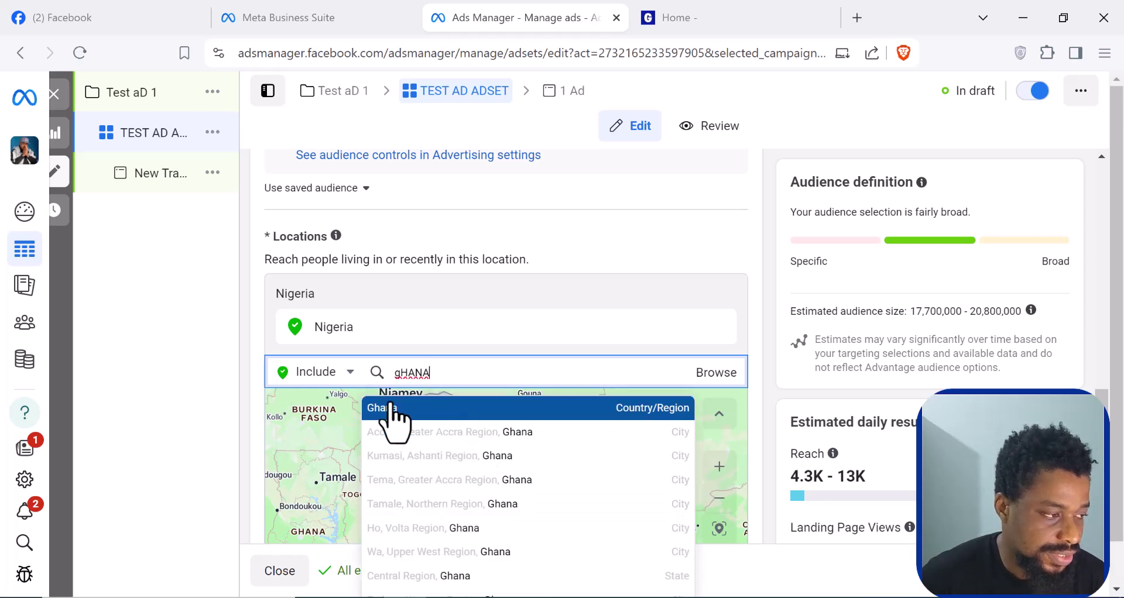
pyautogui.scroll(-2, 439, 568)
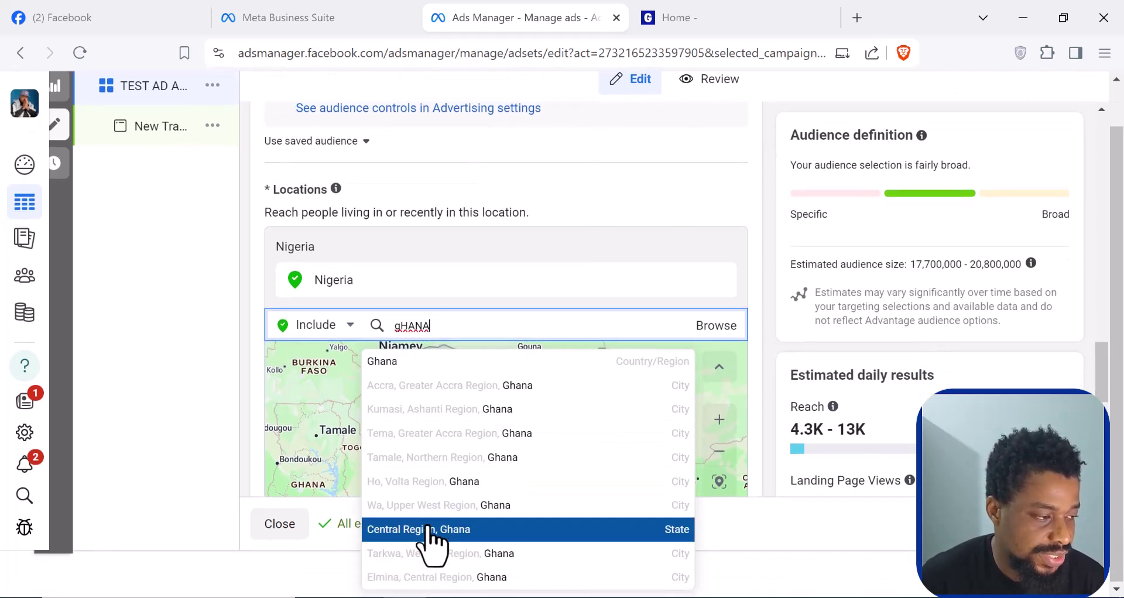
pyautogui.scroll(2, 427, 540)
# Search the audience locations for Lagos and zoom out on the location map.
pyautogui.doubleClick(413, 372)
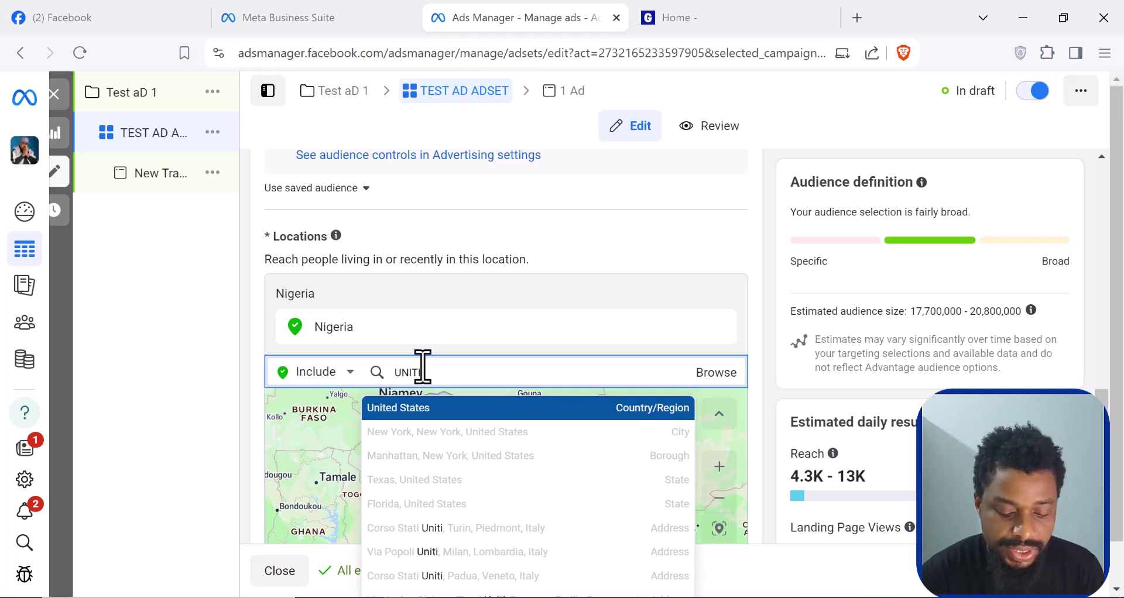
pyautogui.press('BackSpace')
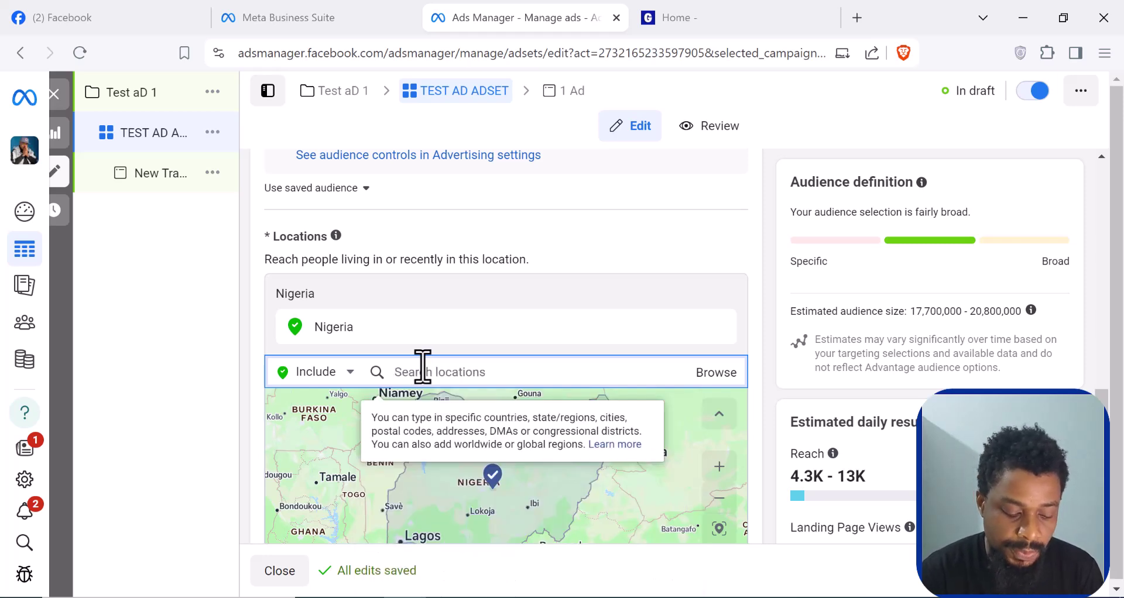
pyautogui.write('LAGOS')
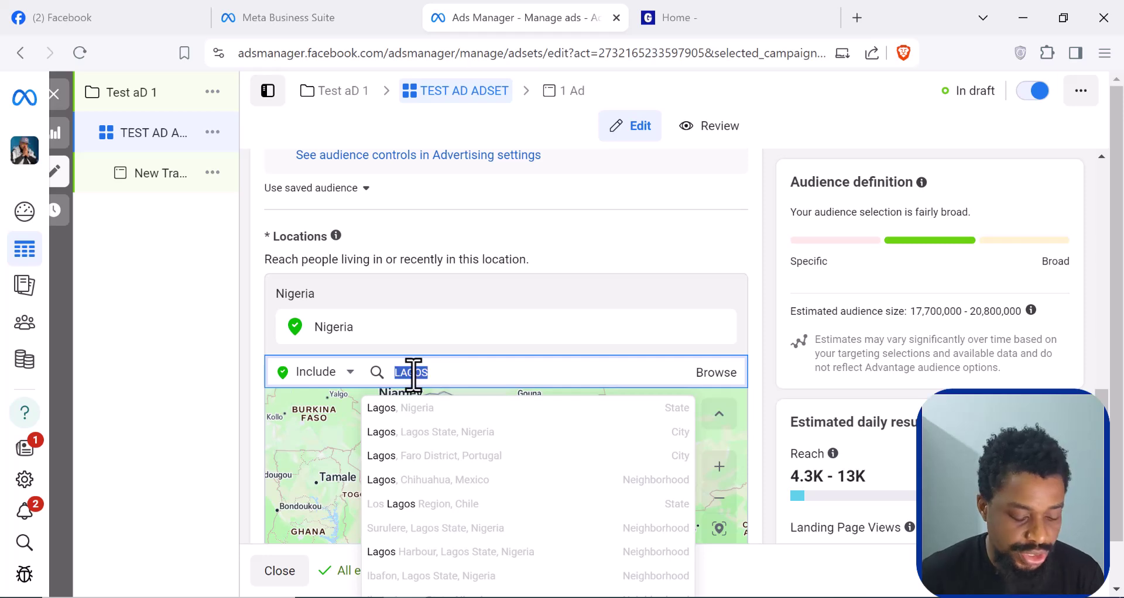
pyautogui.click(461, 332)
pyautogui.scroll(-2, 454, 359)
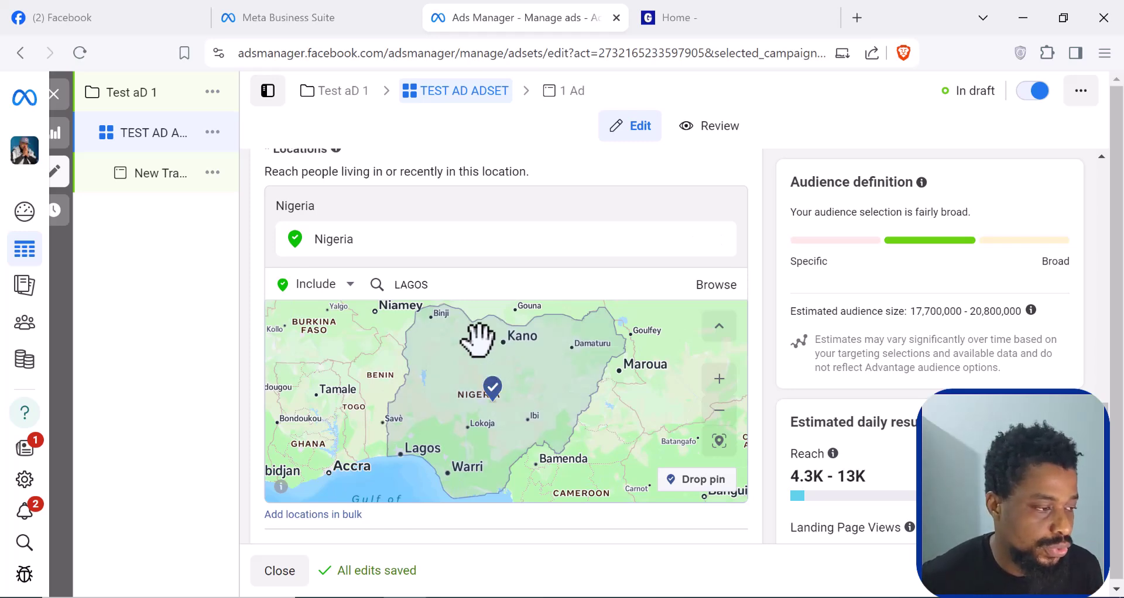
pyautogui.scroll(-2, 459, 325)
pyautogui.scroll(-2, 621, 468)
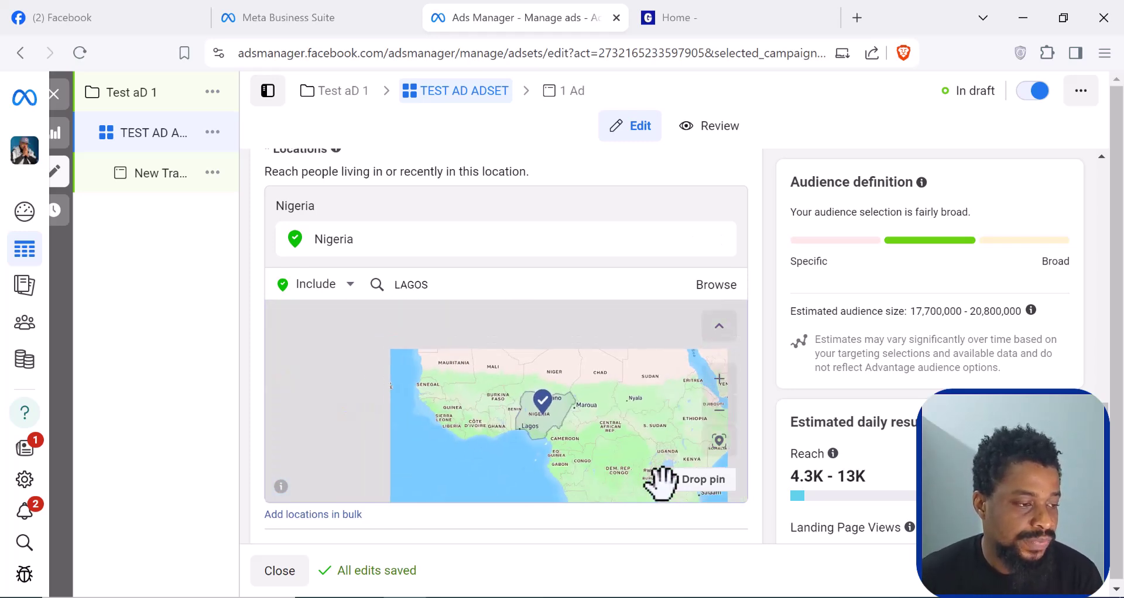
# Switch the ad set from Advantage+ audience to the original audience options.
pyautogui.scroll(-5, 767, 501)
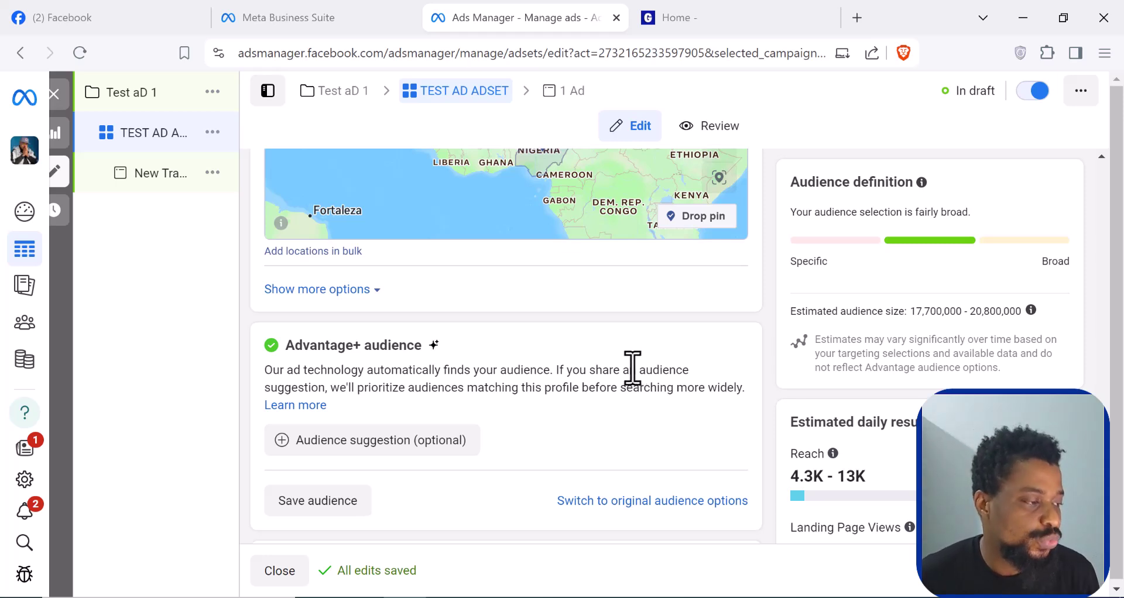
pyautogui.scroll(-1, 629, 368)
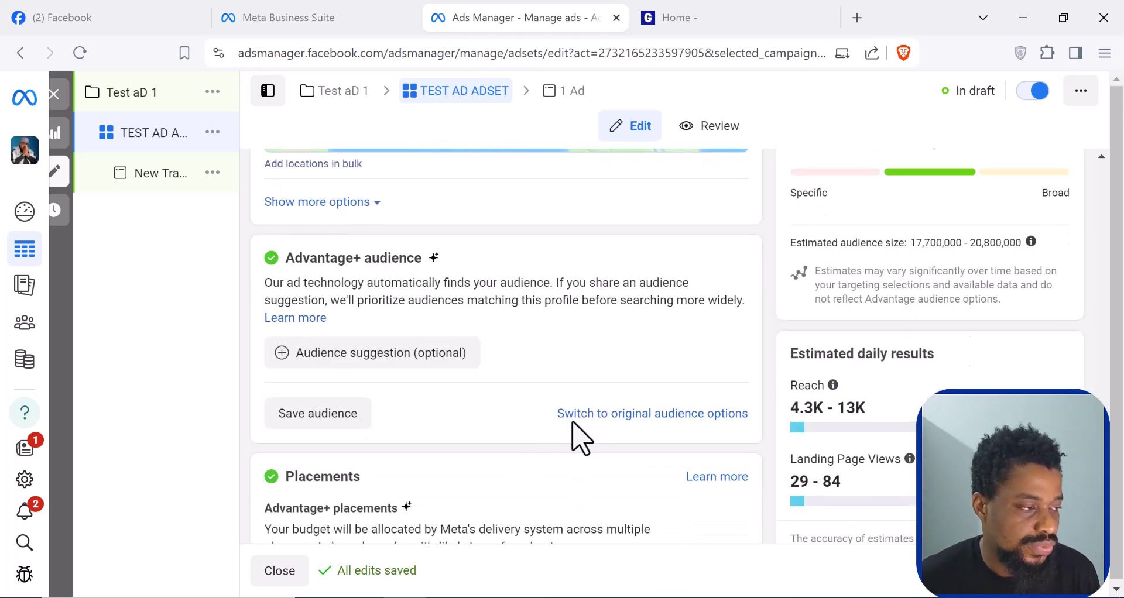
pyautogui.click(641, 413)
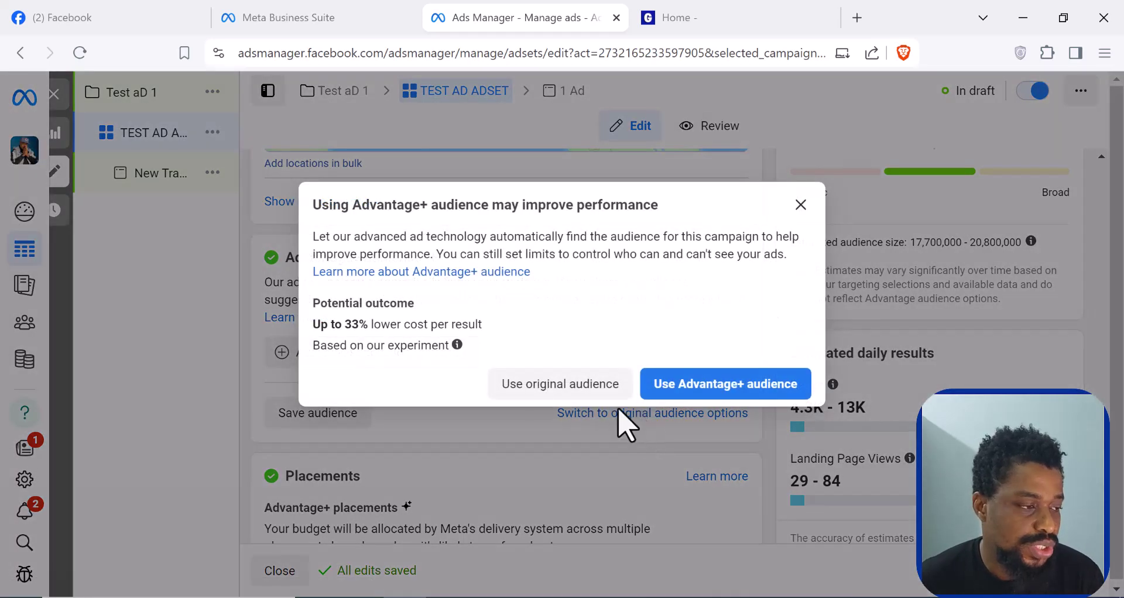
pyautogui.click(544, 392)
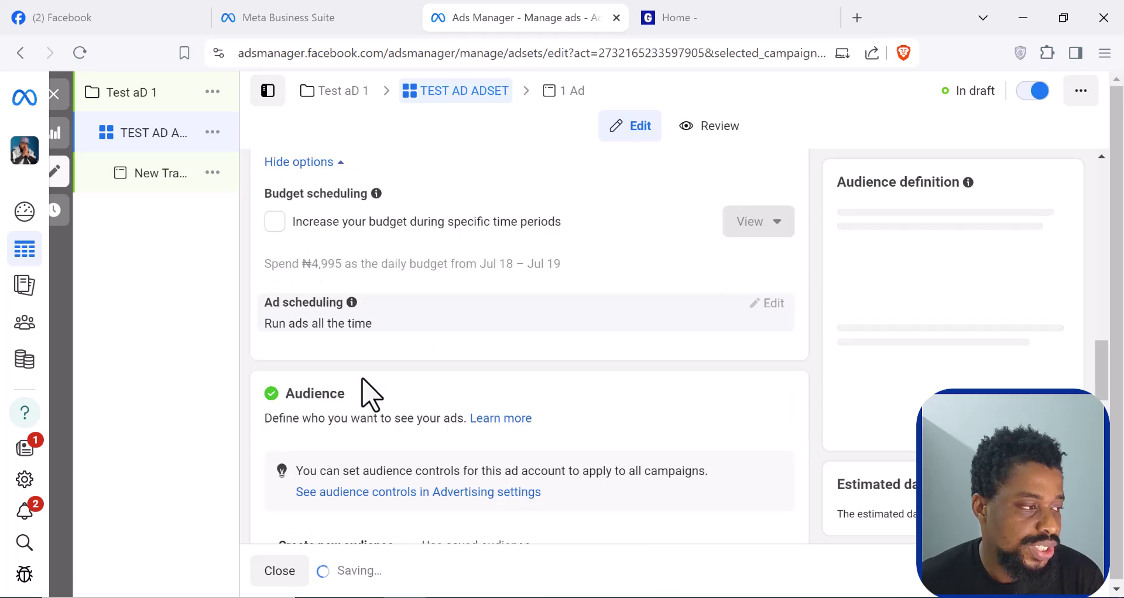
# Set the audience's age range to a minimum of 25 and a maximum of 50.
pyautogui.scroll(-4, 369, 395)
pyautogui.scroll(-3, 362, 380)
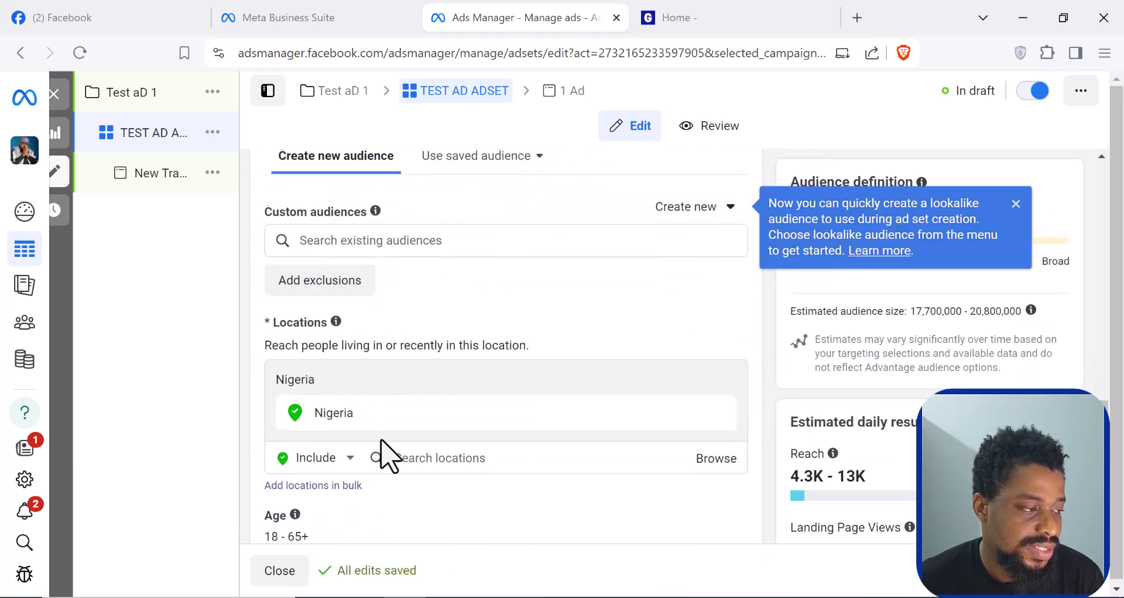
pyautogui.scroll(-3, 382, 453)
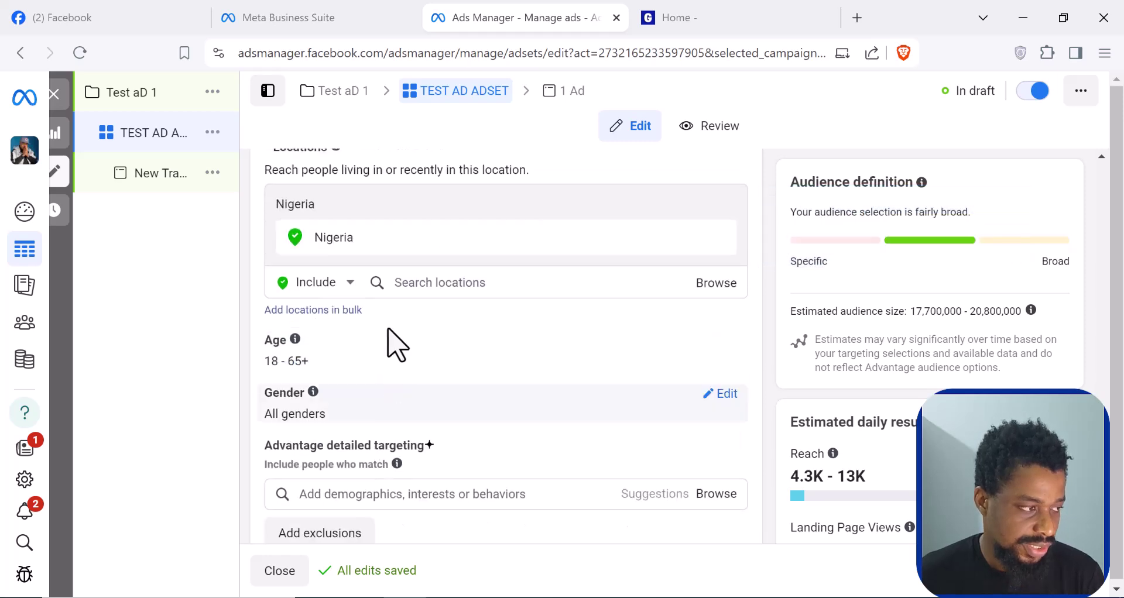
pyautogui.moveTo(739, 370)
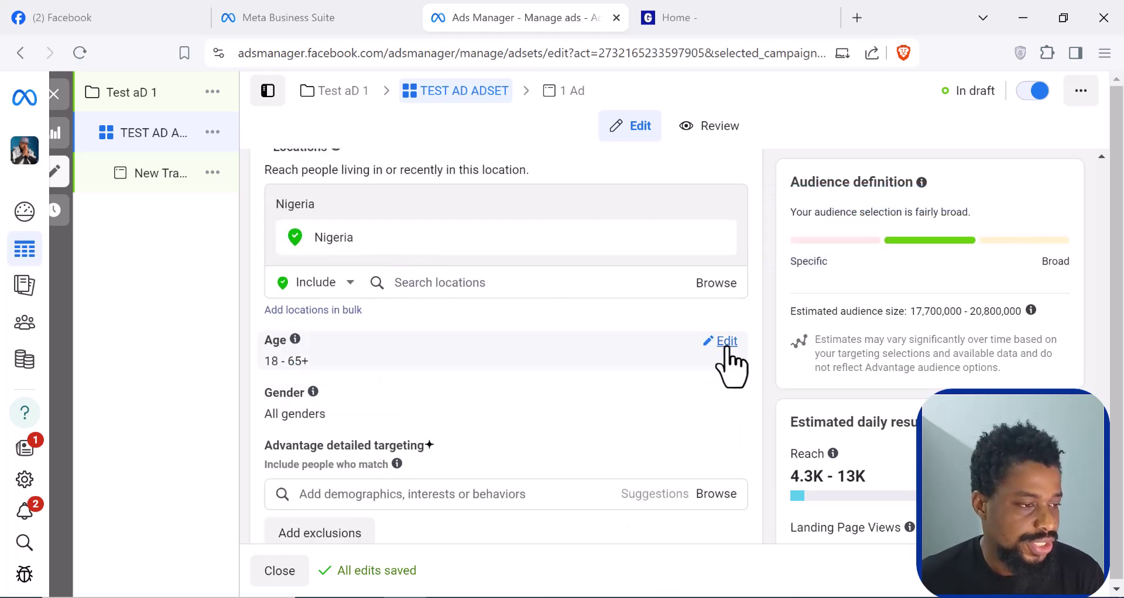
pyautogui.click(726, 344)
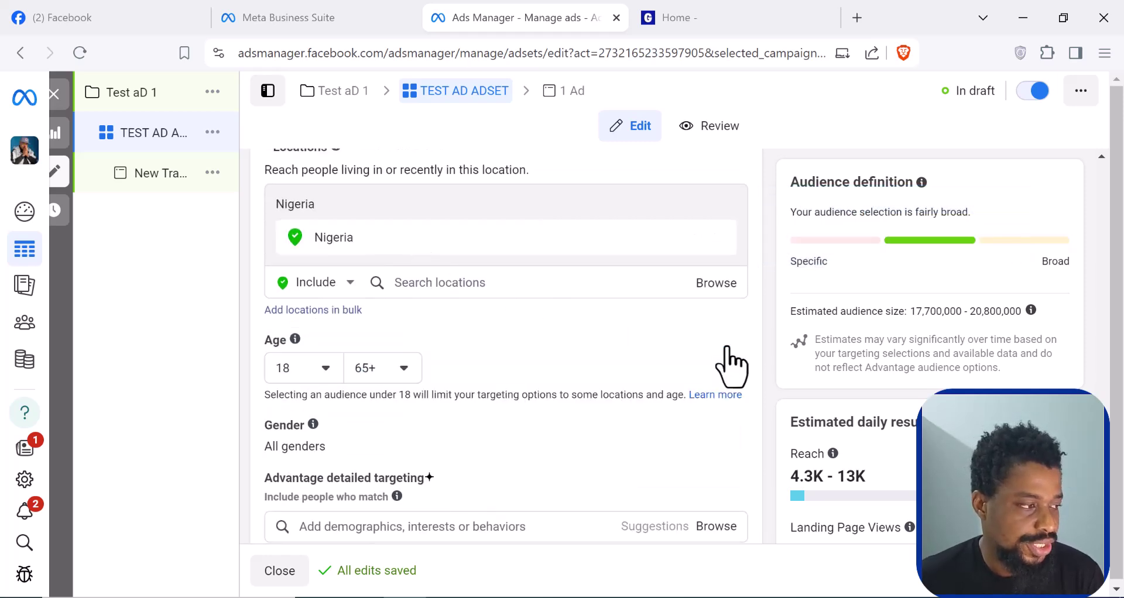
pyautogui.click(326, 372)
pyautogui.scroll(-5, 345, 281)
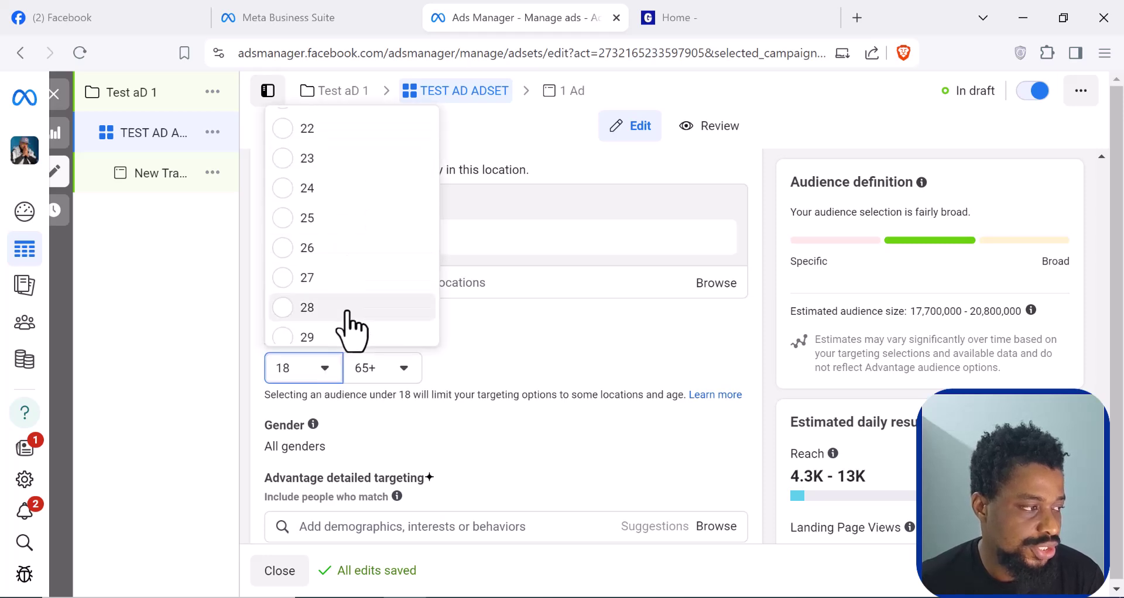
pyautogui.click(286, 222)
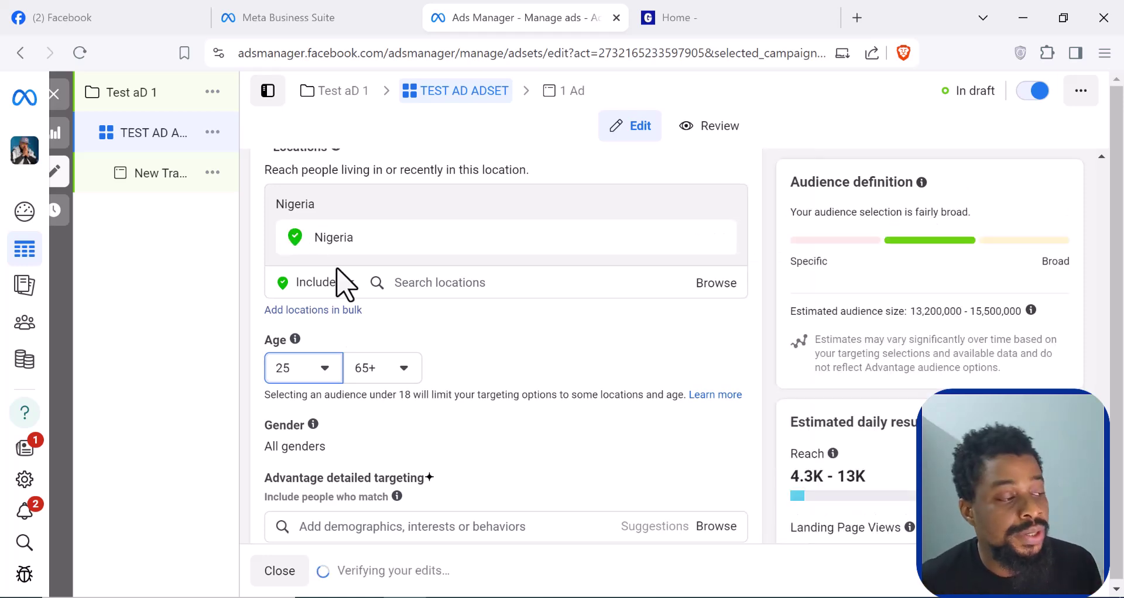
pyautogui.click(404, 368)
pyautogui.scroll(3, 389, 176)
pyautogui.scroll(2, 363, 193)
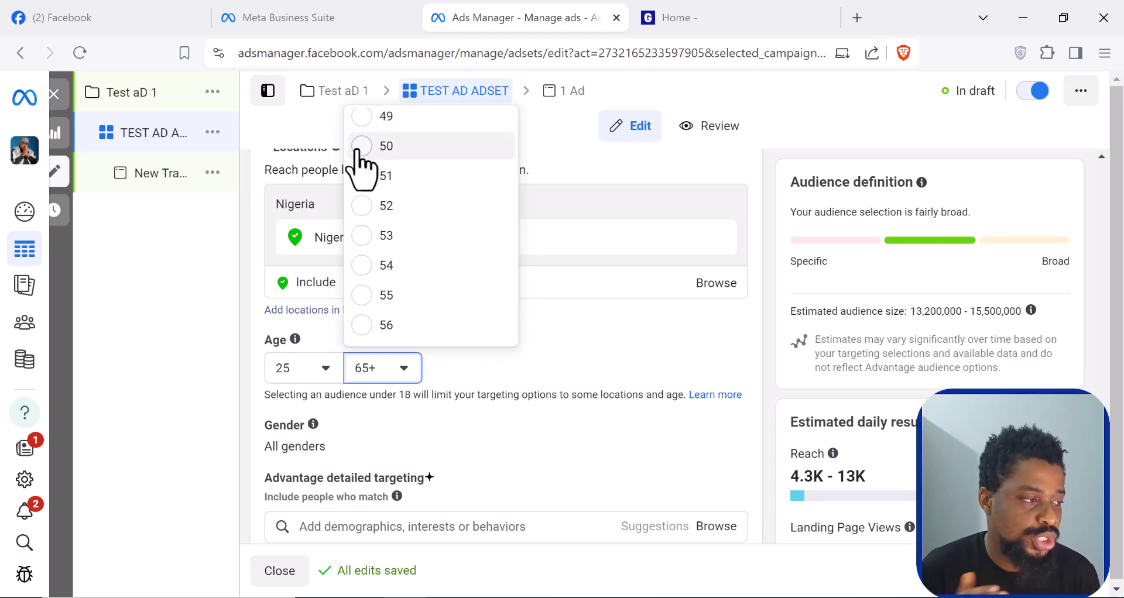
pyautogui.click(361, 147)
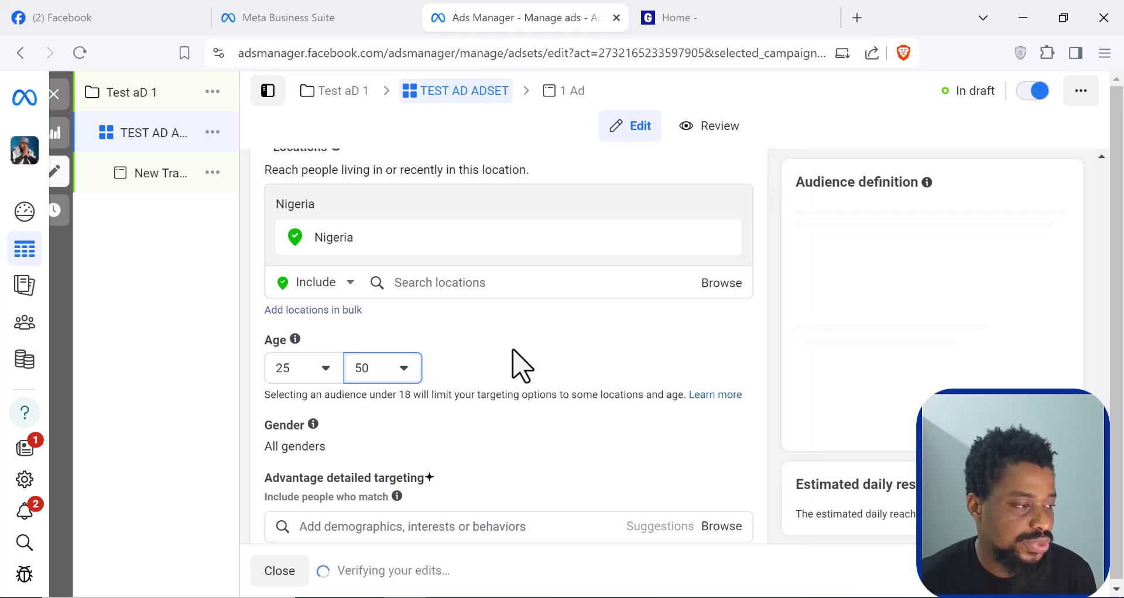
# Open the audience's gender setting for editing.
pyautogui.scroll(-2, 519, 366)
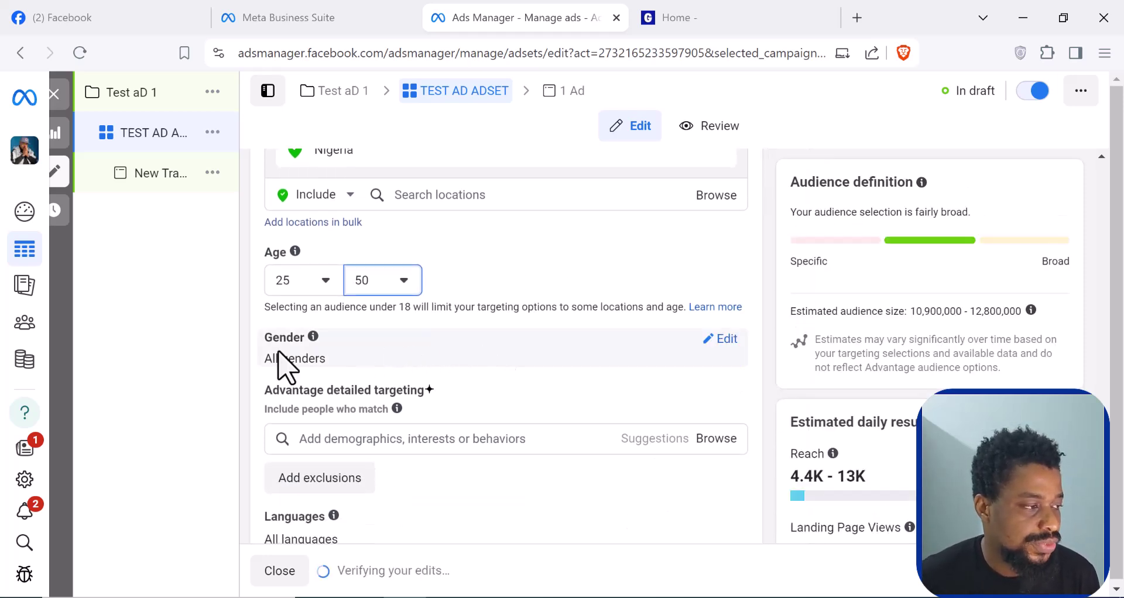
pyautogui.scroll(-5, 728, 363)
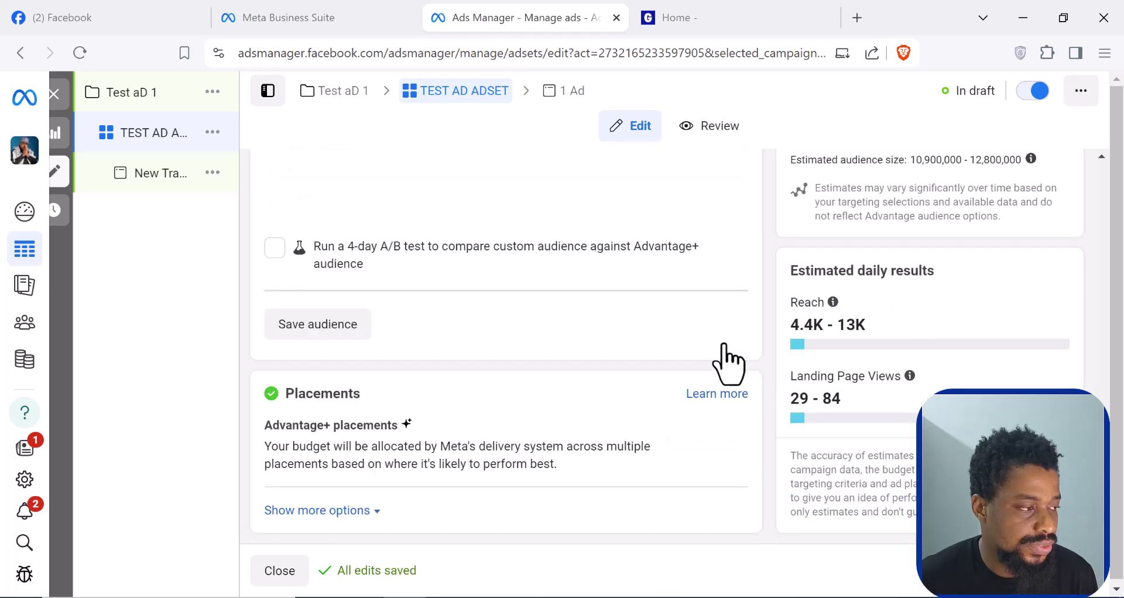
pyautogui.scroll(5, 620, 369)
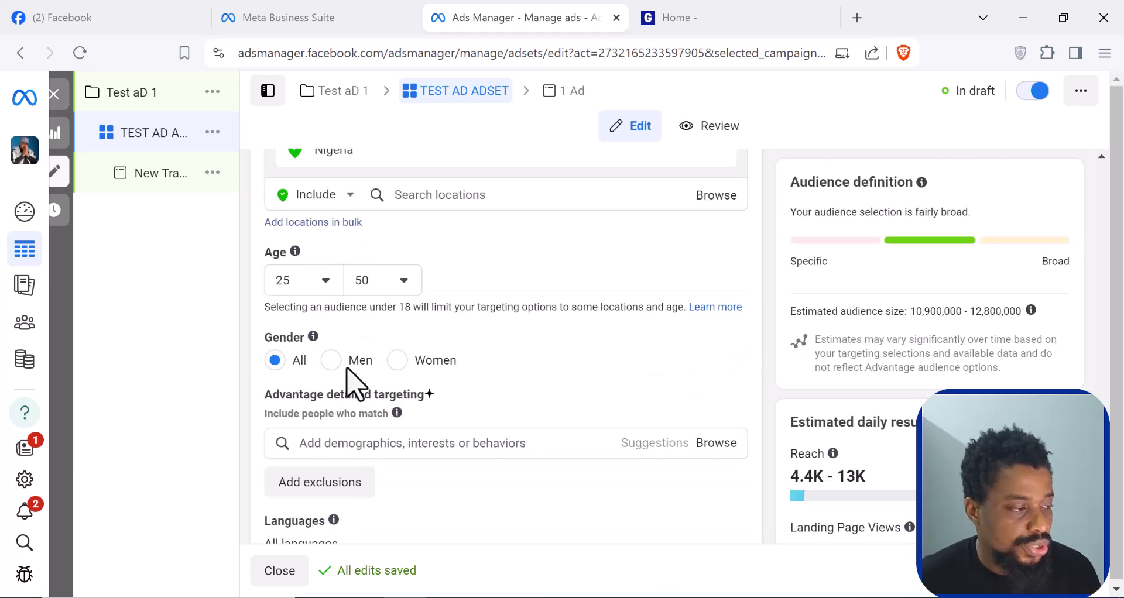
# Search detailed targeting for CAKE and add the Cake (baked goods) interest to the audience.
pyautogui.scroll(-2, 354, 389)
pyautogui.click(377, 355)
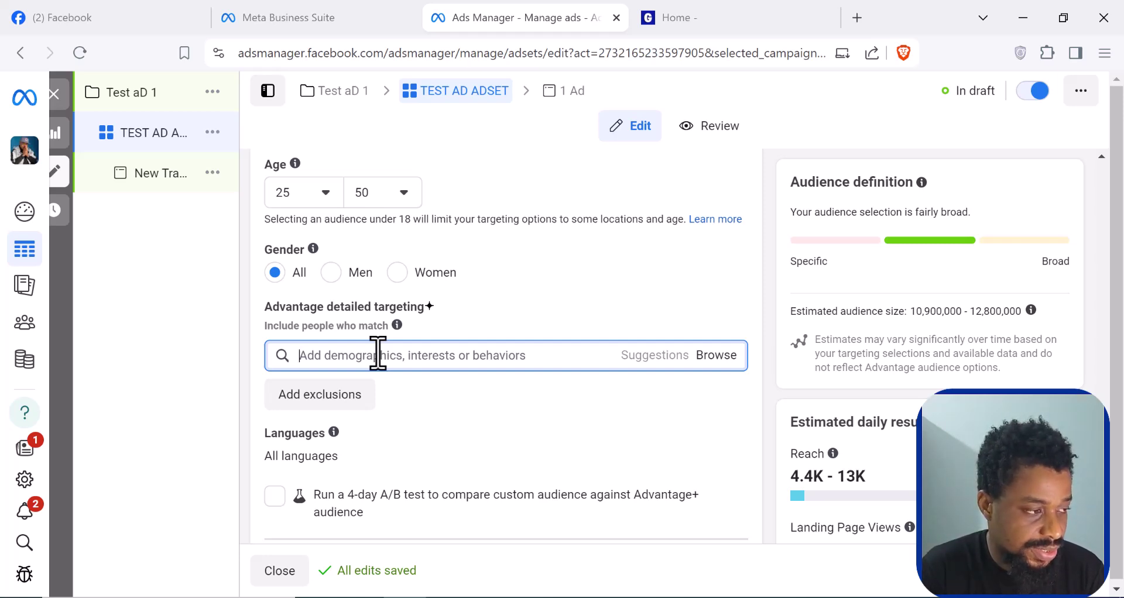
pyautogui.write('CAKE')
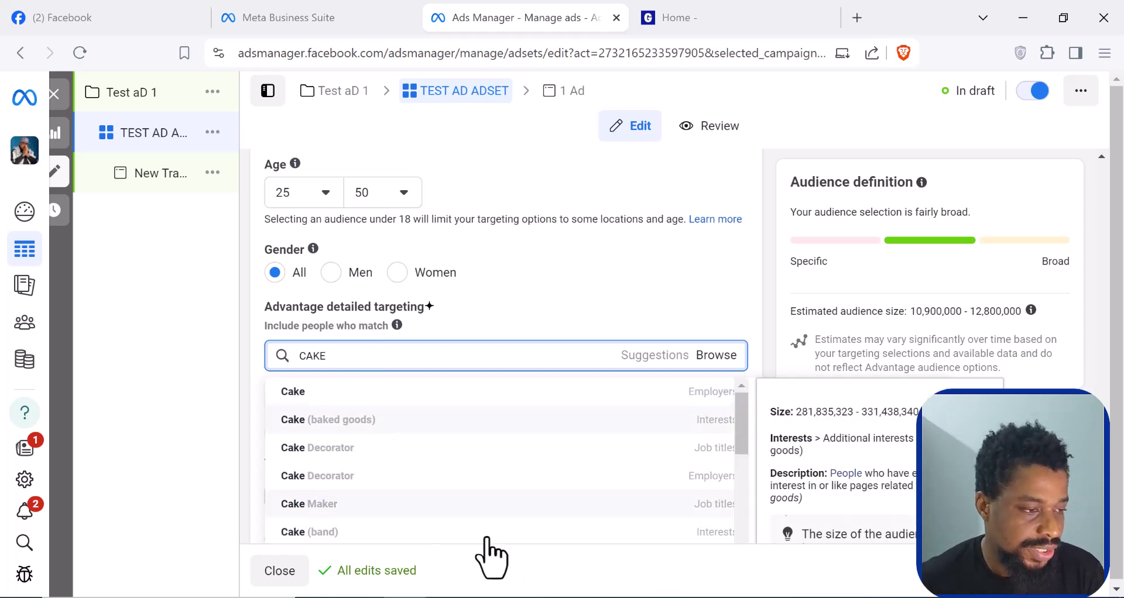
pyautogui.scroll(-2, 540, 489)
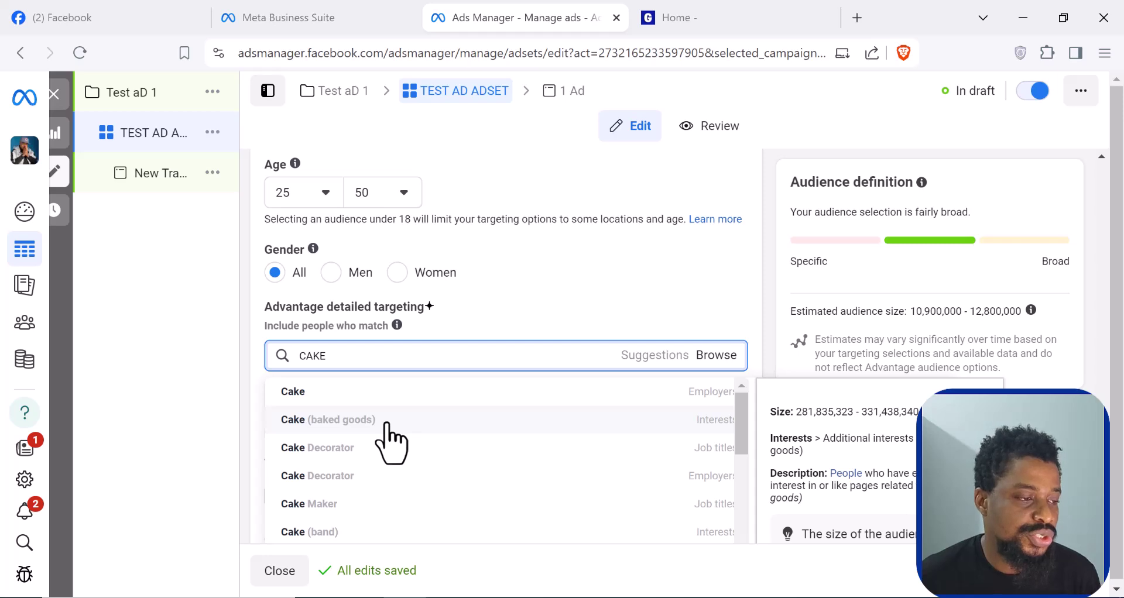
pyautogui.click(327, 420)
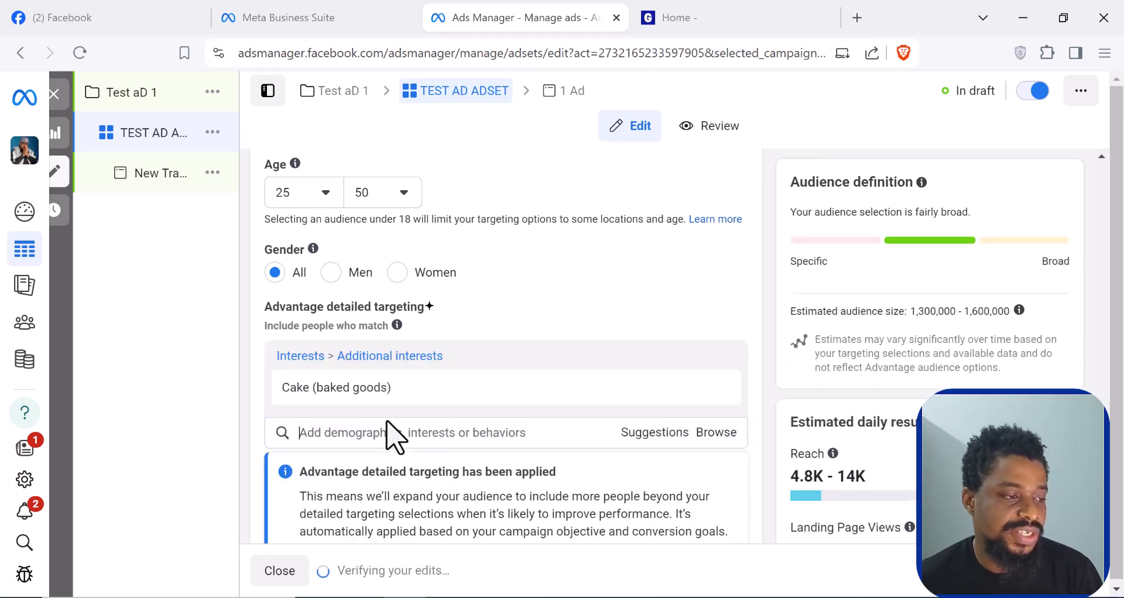
# Browse the suggested interests related to cake for the audience's detailed targeting.
pyautogui.scroll(-2, 637, 383)
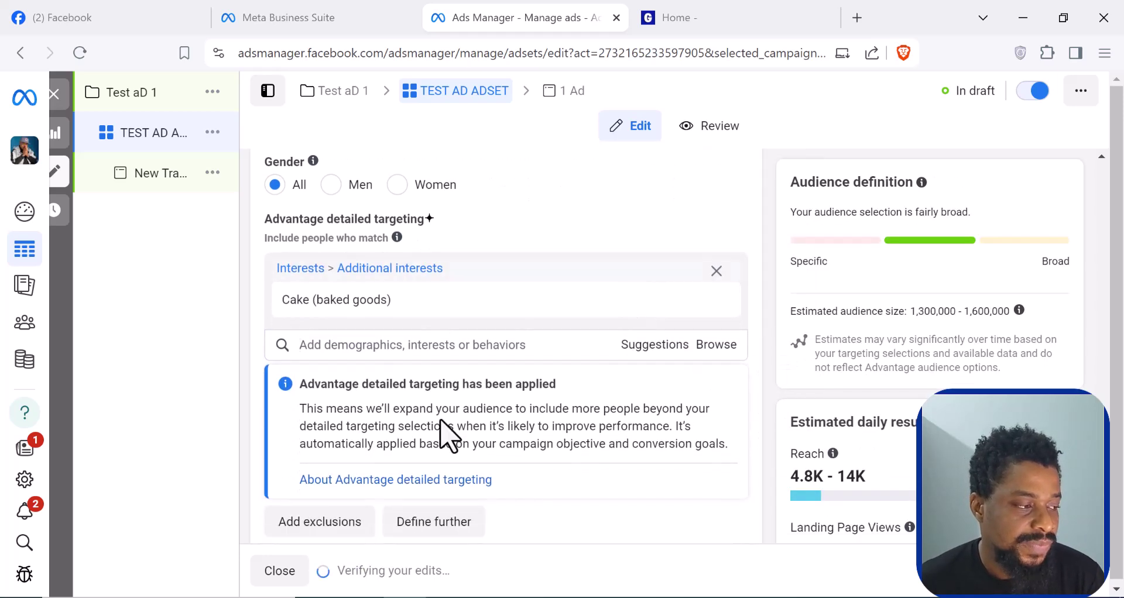
pyautogui.click(662, 346)
pyautogui.scroll(-5, 353, 438)
pyautogui.scroll(-3, 495, 502)
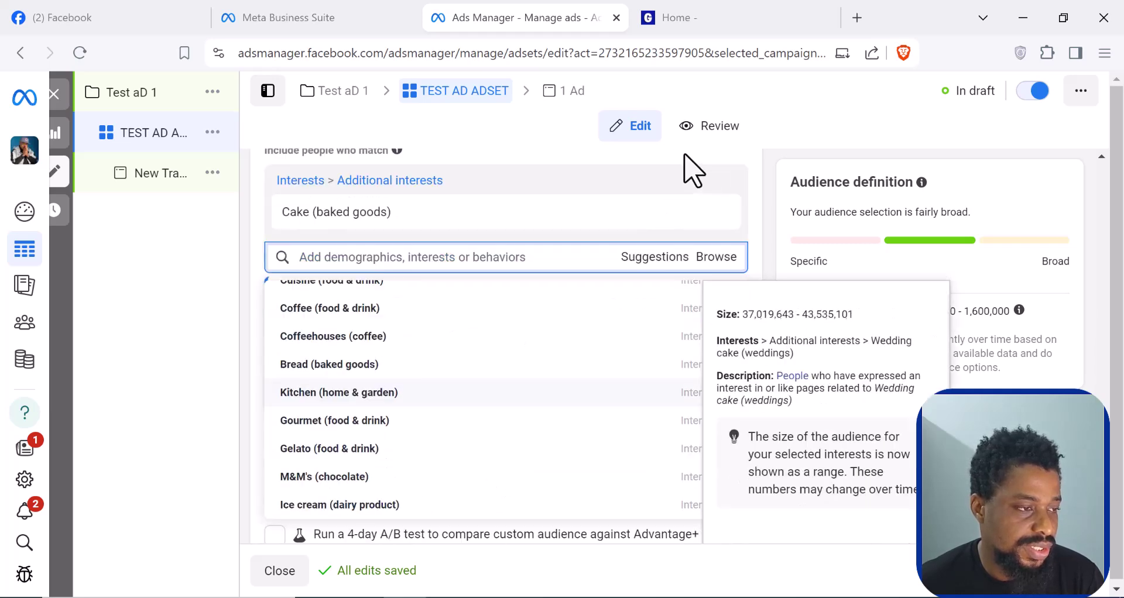
pyautogui.scroll(-2, 527, 413)
pyautogui.scroll(2, 439, 415)
pyautogui.scroll(2, 341, 401)
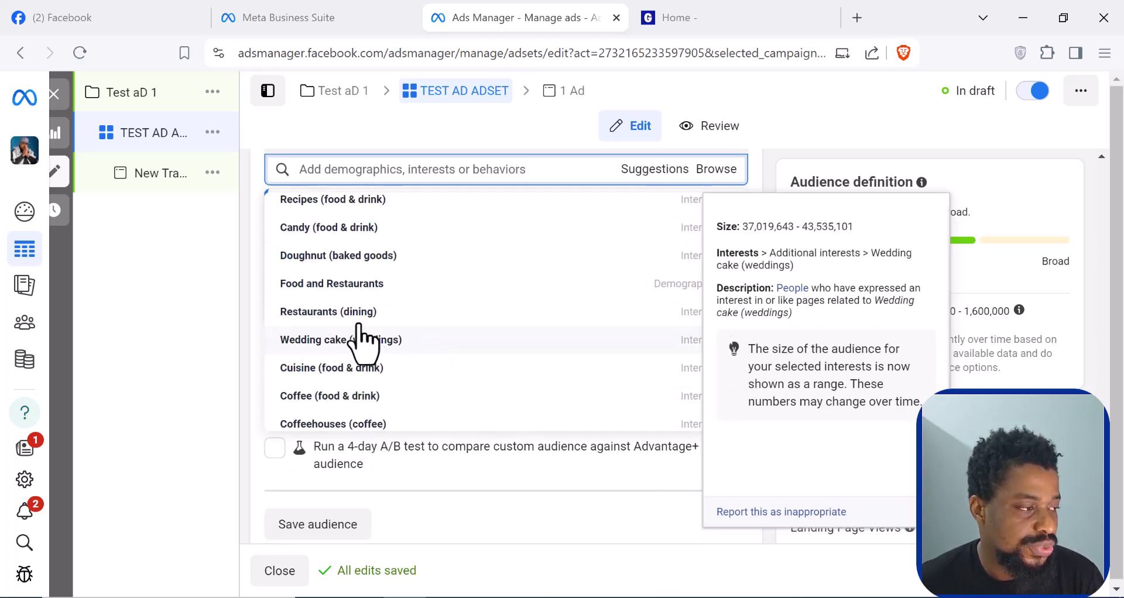
pyautogui.scroll(-3, 368, 331)
pyautogui.scroll(8, 369, 331)
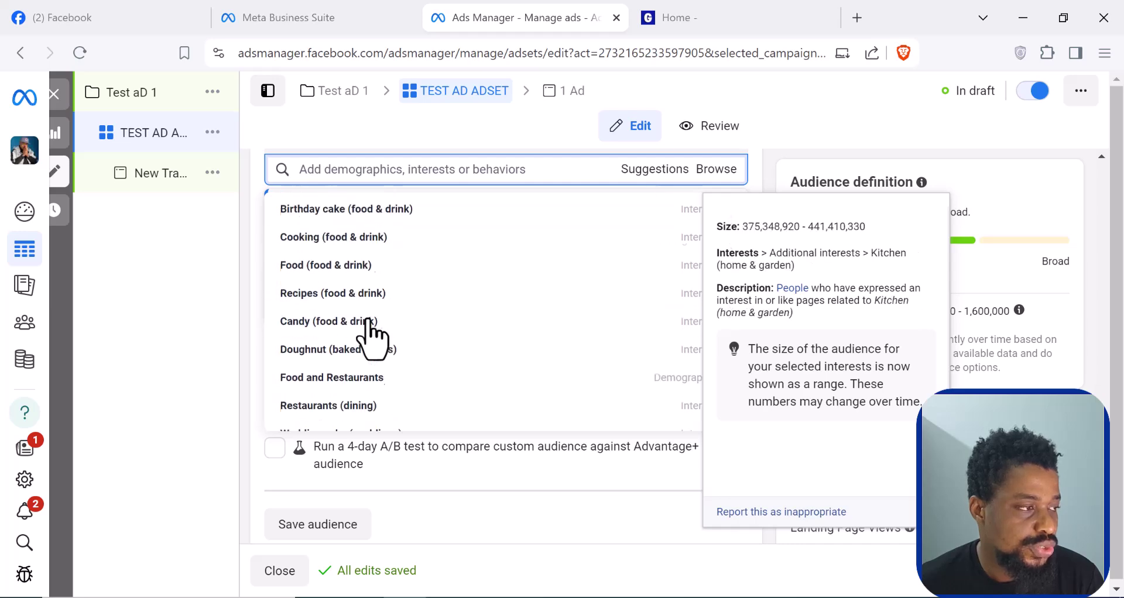
pyautogui.scroll(5, 377, 269)
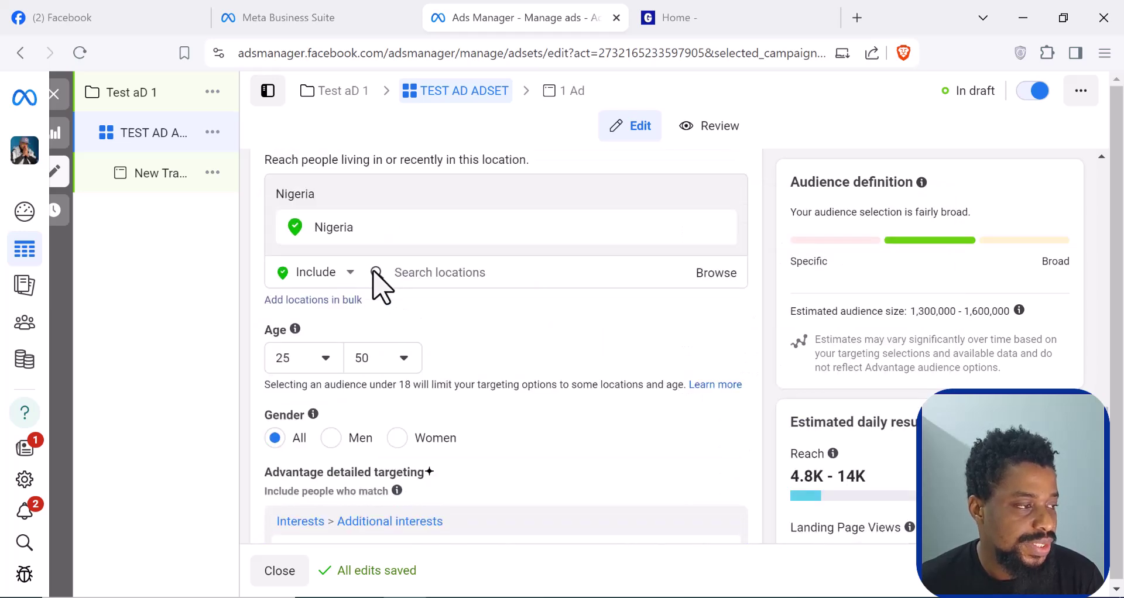
# Remove the Cake (baked goods) interest from the audience's detailed targeting.
pyautogui.scroll(-3, 402, 321)
pyautogui.click(396, 432)
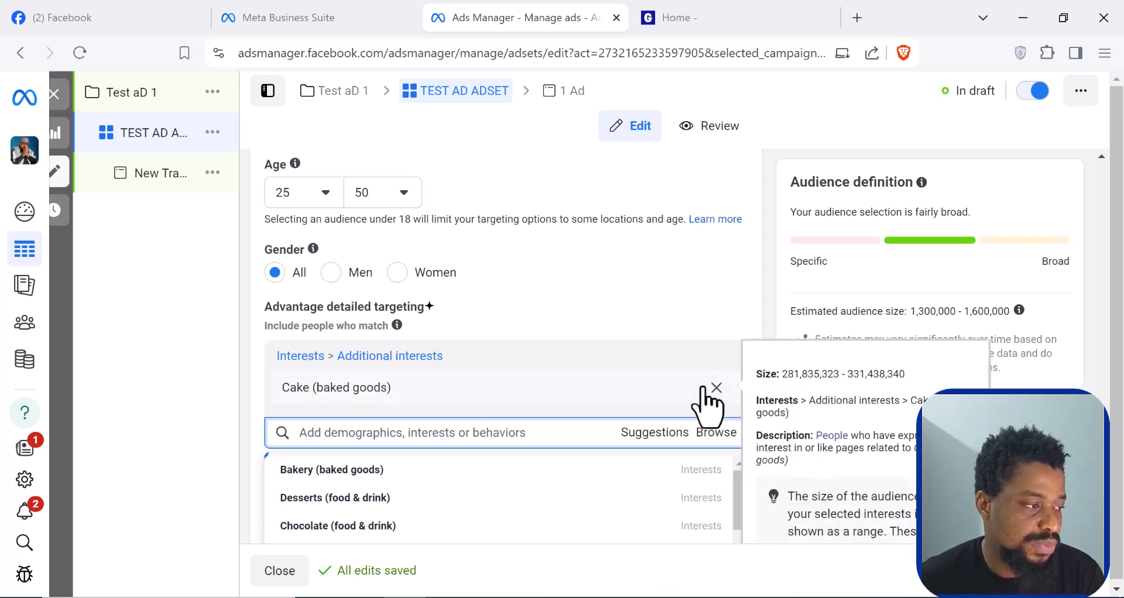
pyautogui.click(716, 388)
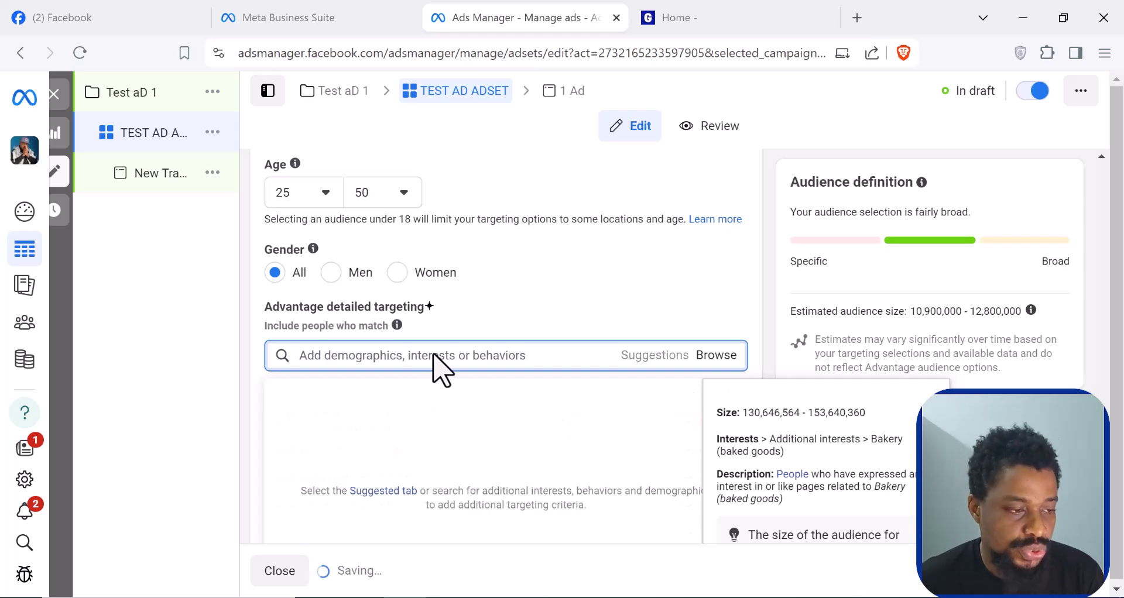
# Switch the ad set from Advantage+ placements to manual placements.
pyautogui.scroll(-4, 431, 353)
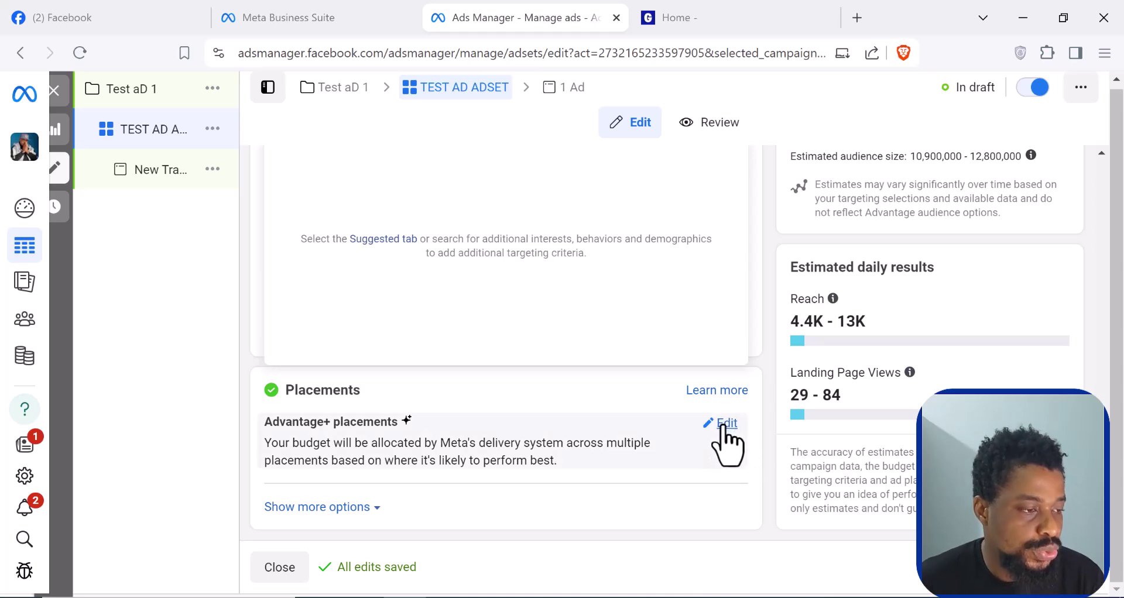
pyautogui.click(722, 426)
pyautogui.scroll(-1, 521, 406)
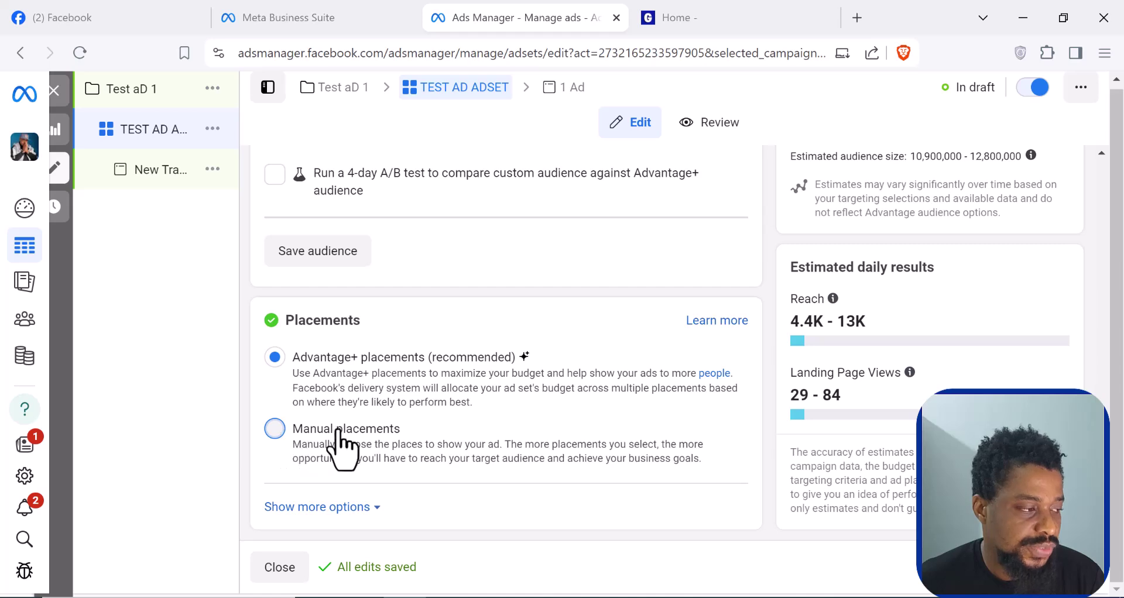
pyautogui.click(461, 446)
# Exclude the Audience network and Messenger platforms from the manual placements.
pyautogui.scroll(-3, 483, 417)
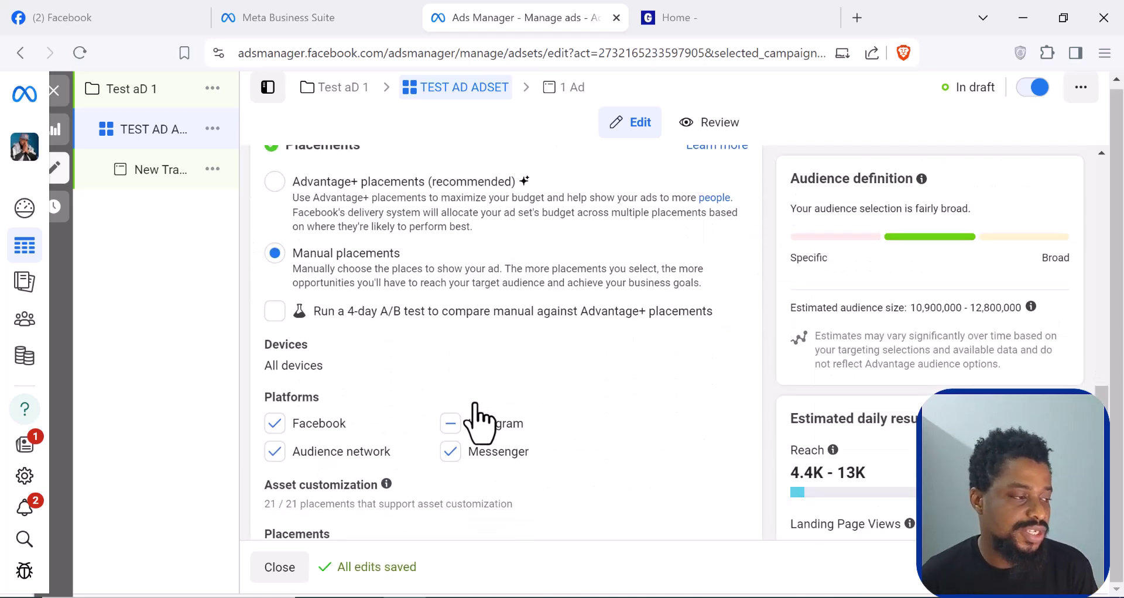
pyautogui.scroll(-3, 480, 366)
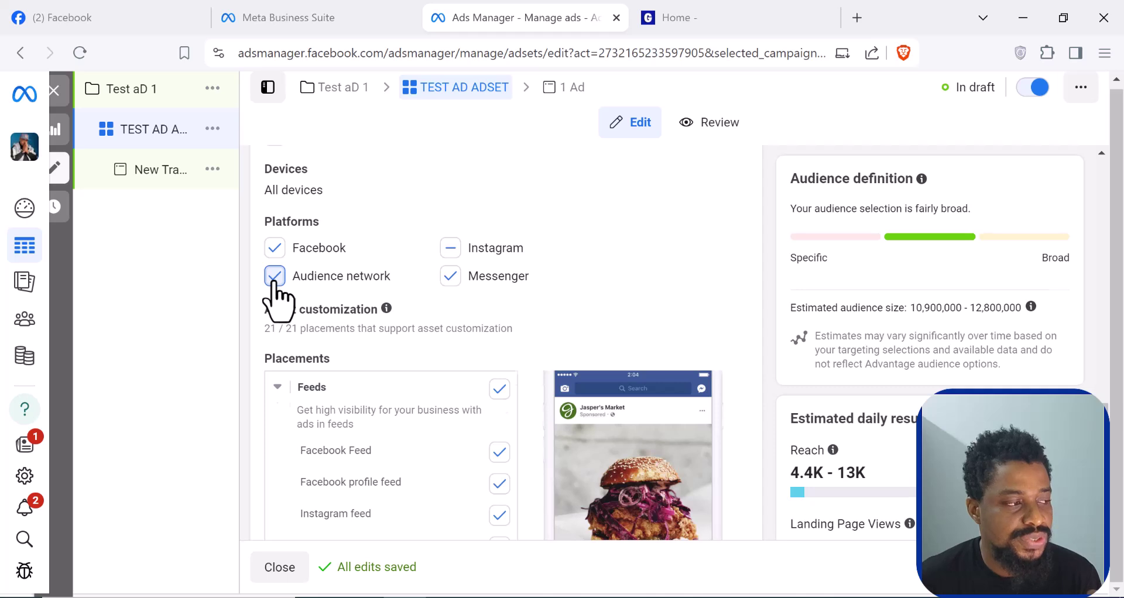
pyautogui.click(274, 275)
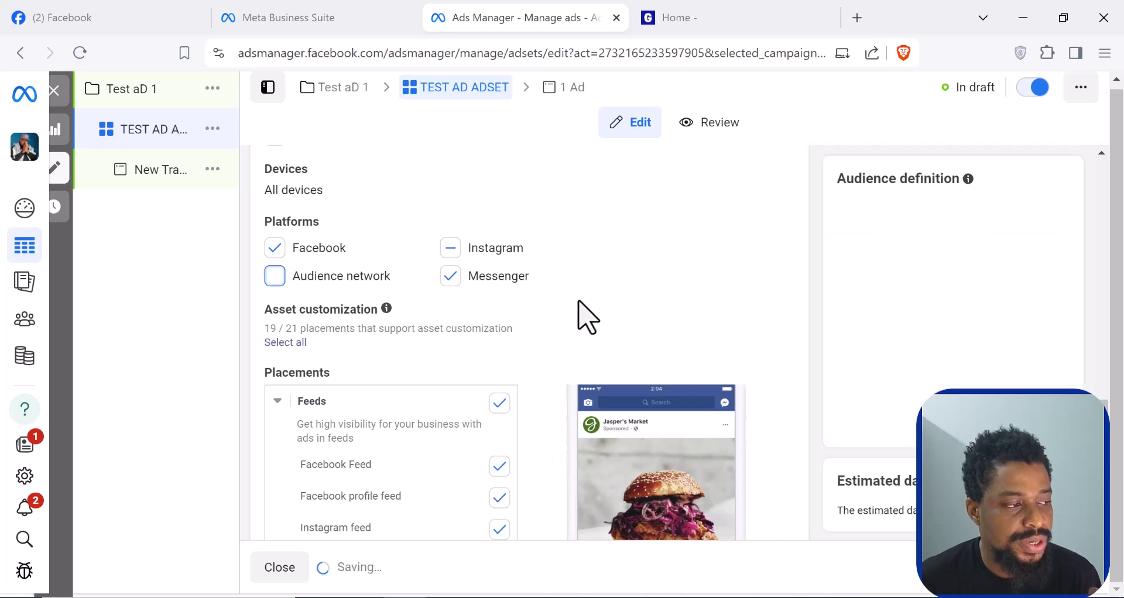
pyautogui.click(451, 279)
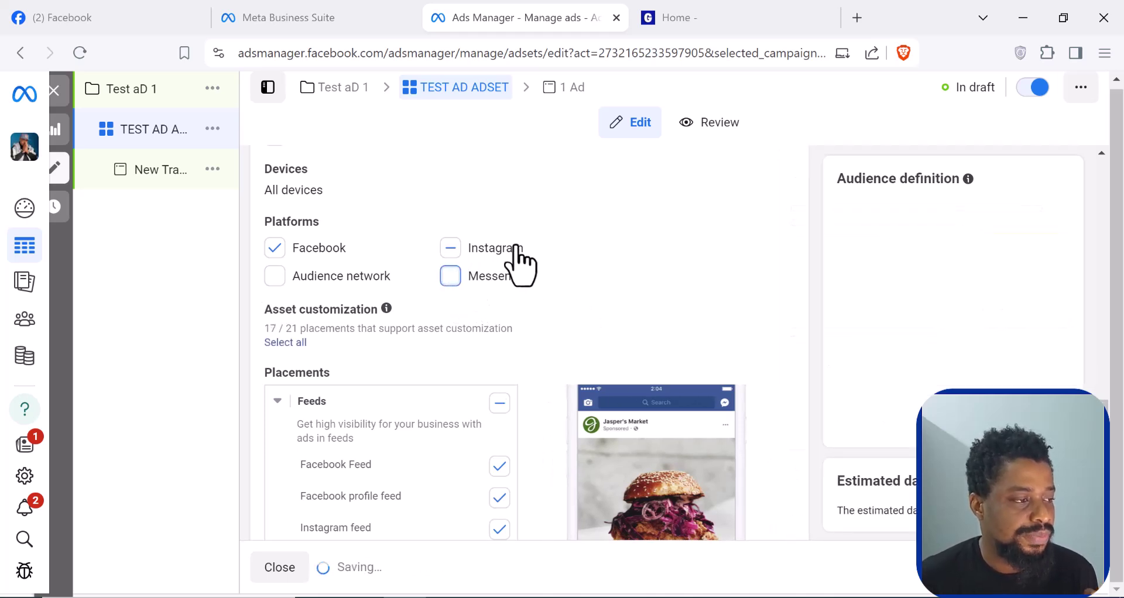
# Deselect the Facebook Marketplace and Facebook right column placements in the Feeds group.
pyautogui.scroll(-2, 439, 296)
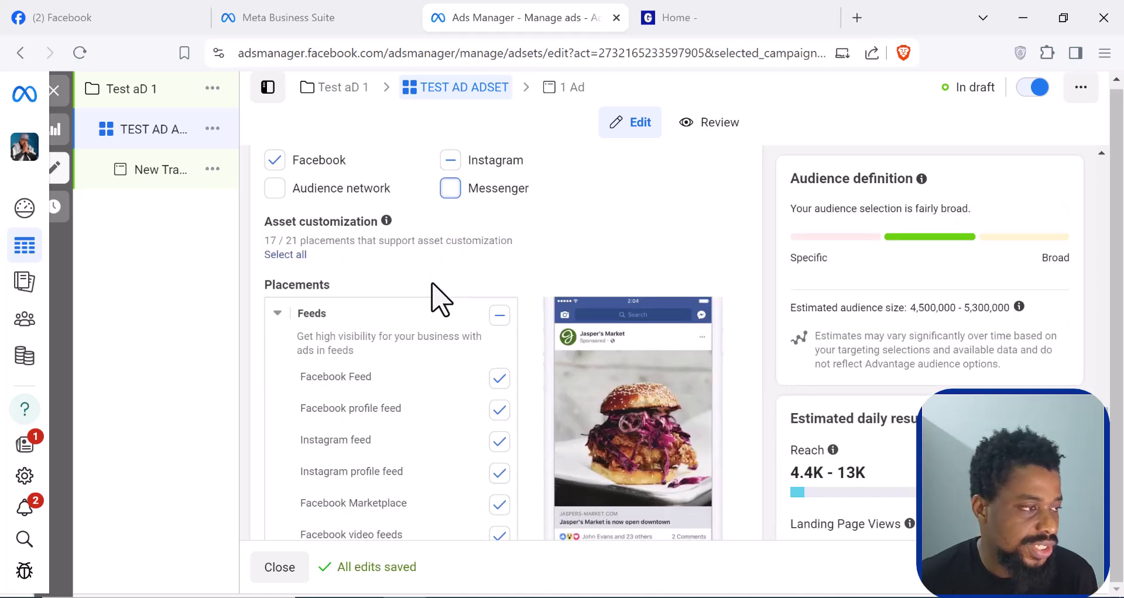
pyautogui.scroll(2, 440, 296)
pyautogui.scroll(-2, 310, 293)
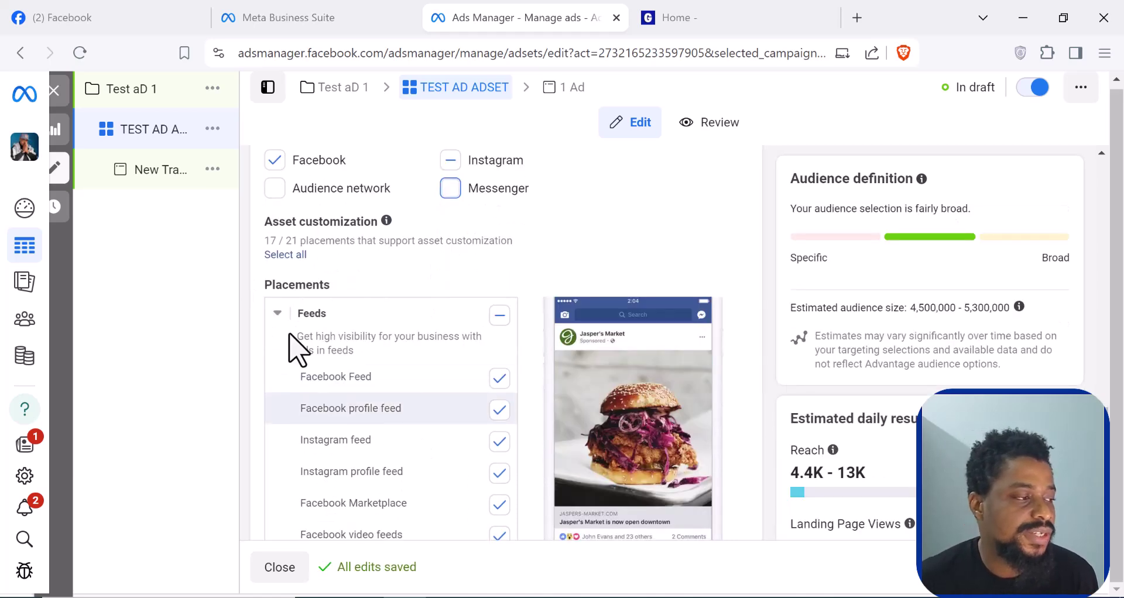
pyautogui.scroll(2, 328, 346)
pyautogui.scroll(-3, 480, 380)
pyautogui.scroll(-3, 422, 351)
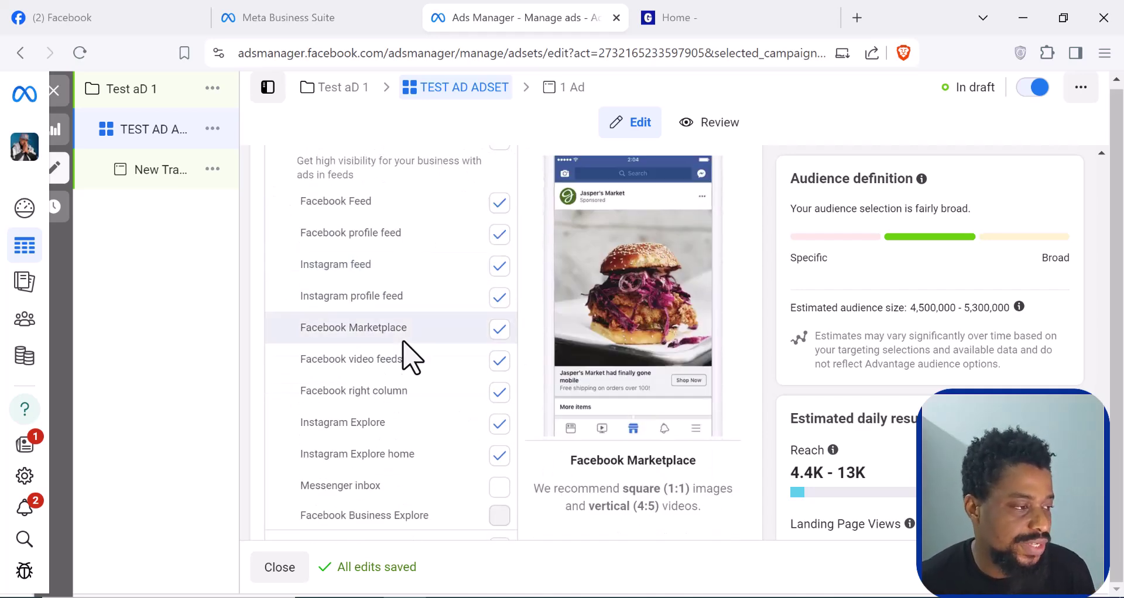
pyautogui.click(498, 331)
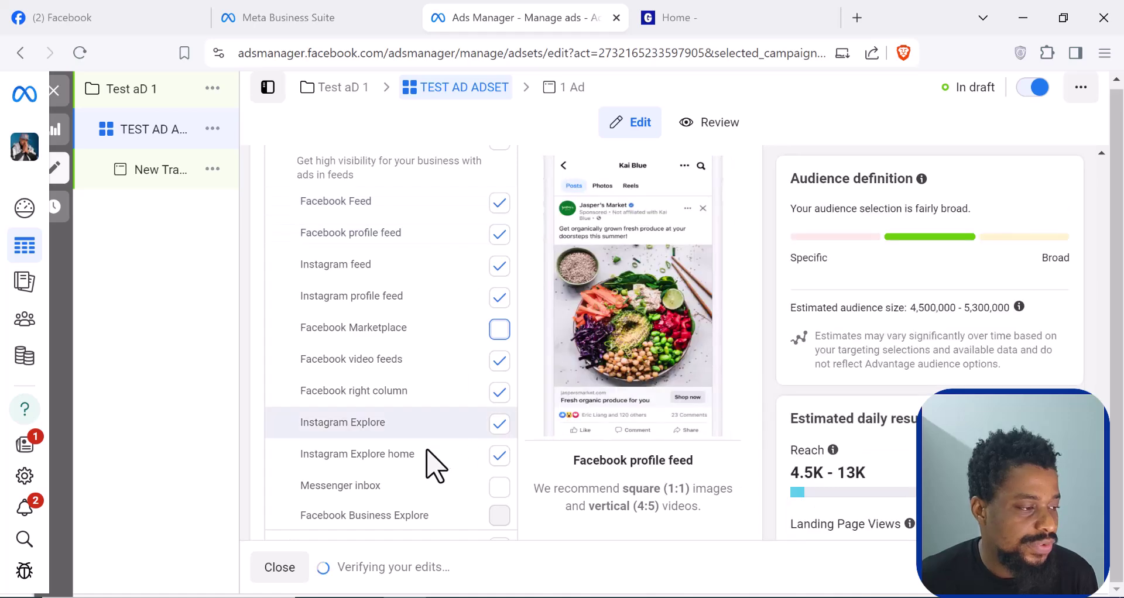
pyautogui.scroll(-2, 410, 461)
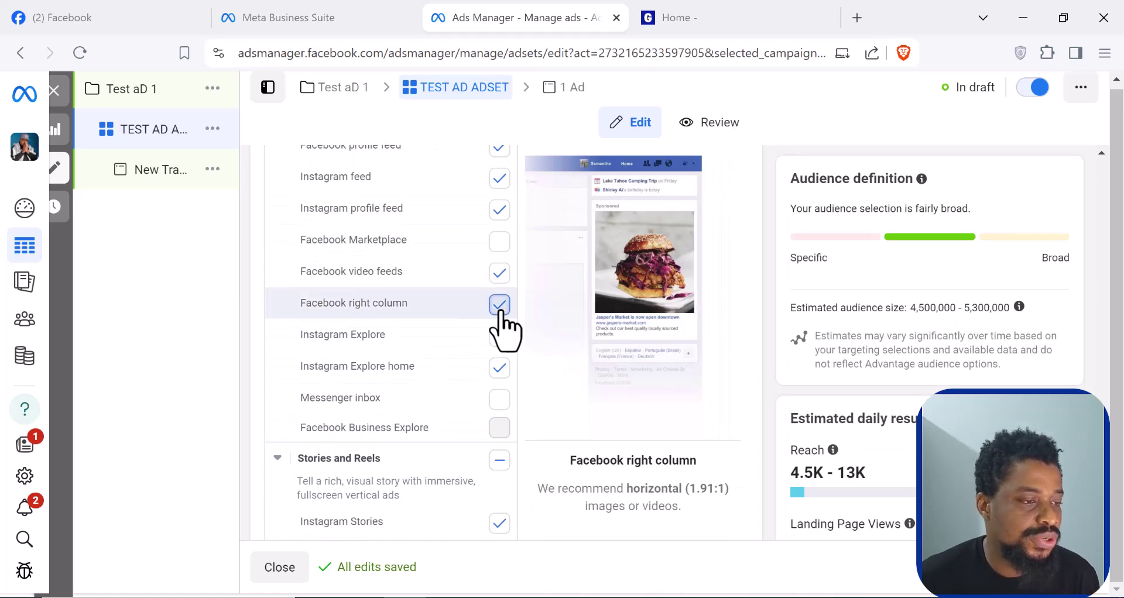
pyautogui.click(501, 305)
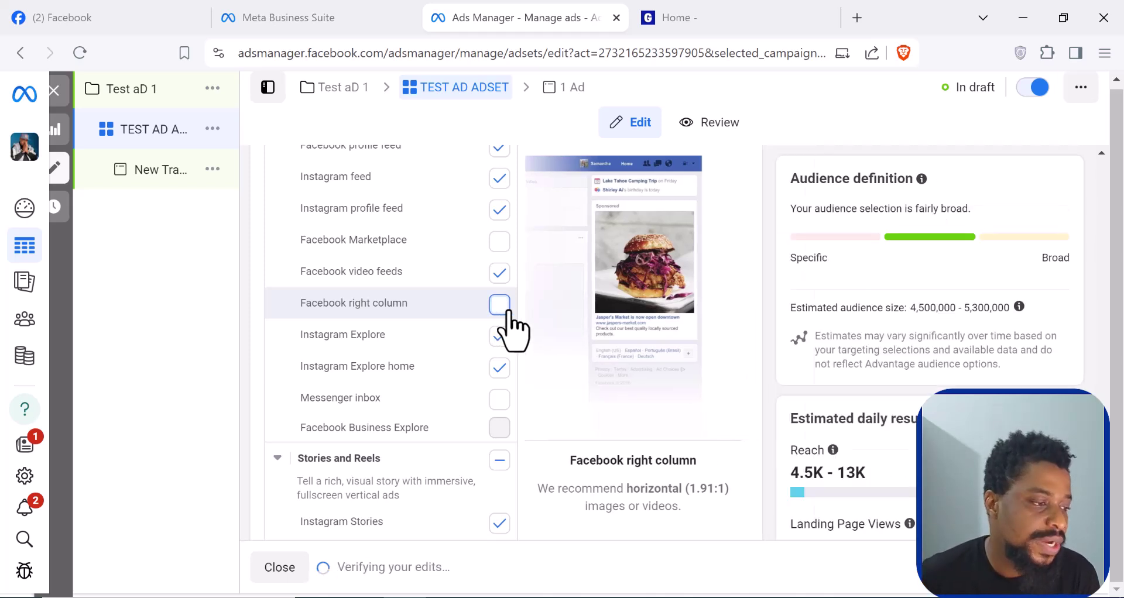
# Deselect every placement in the Stories and Reels group.
pyautogui.scroll(-2, 490, 327)
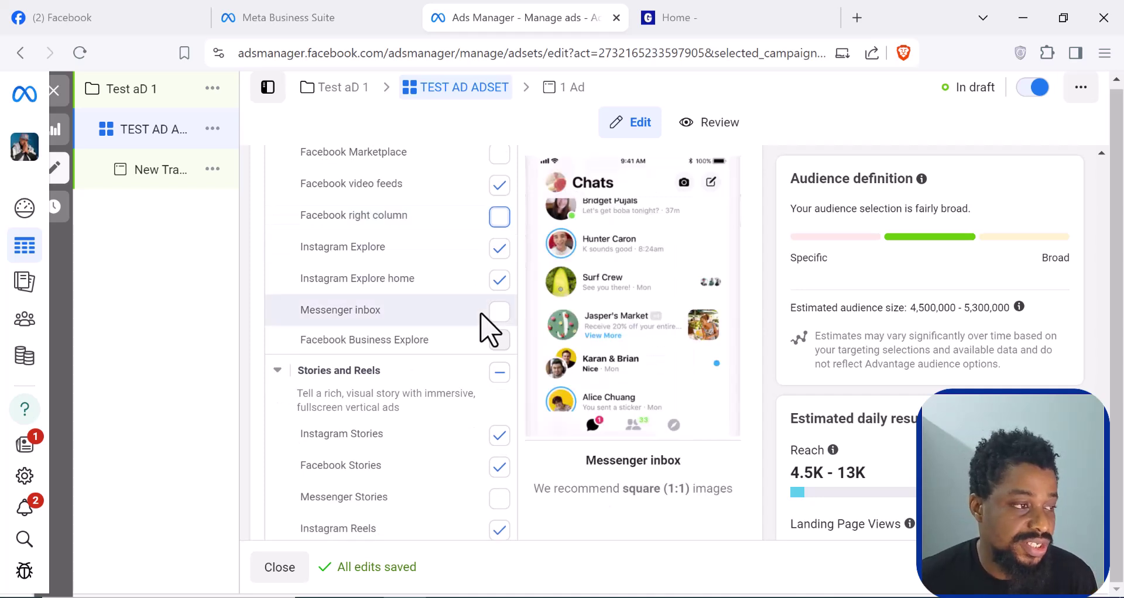
pyautogui.scroll(-2, 480, 328)
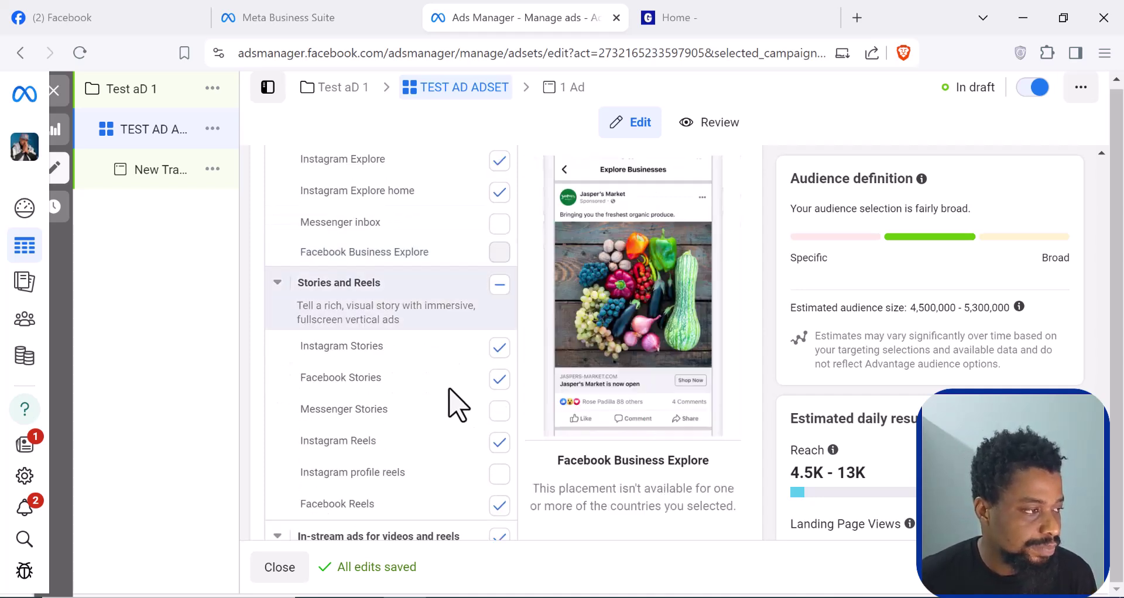
pyautogui.scroll(-2, 436, 300)
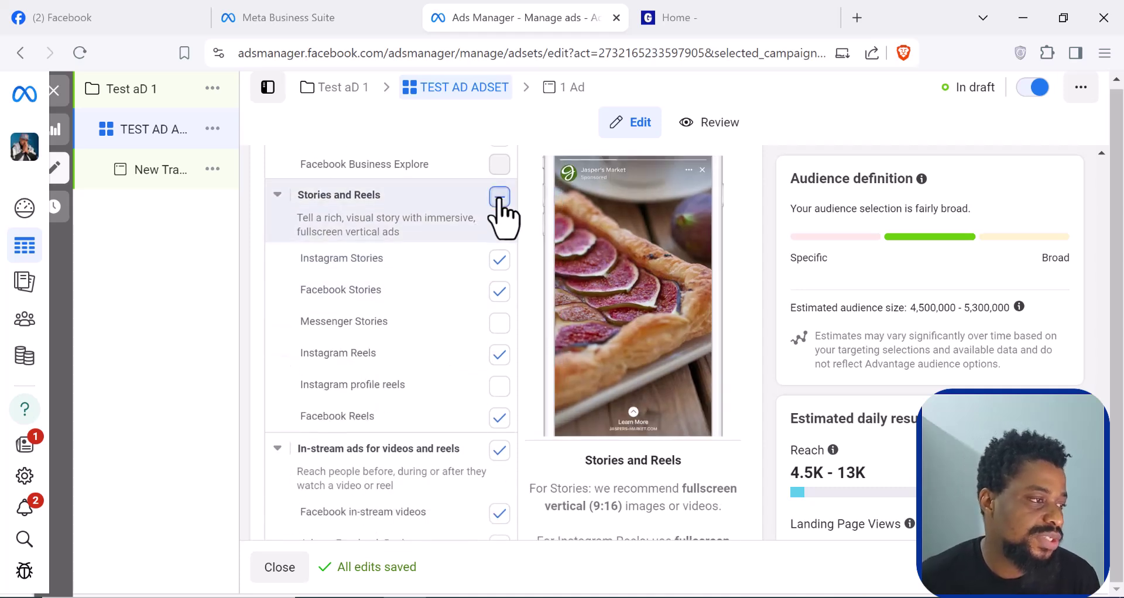
pyautogui.click(500, 198)
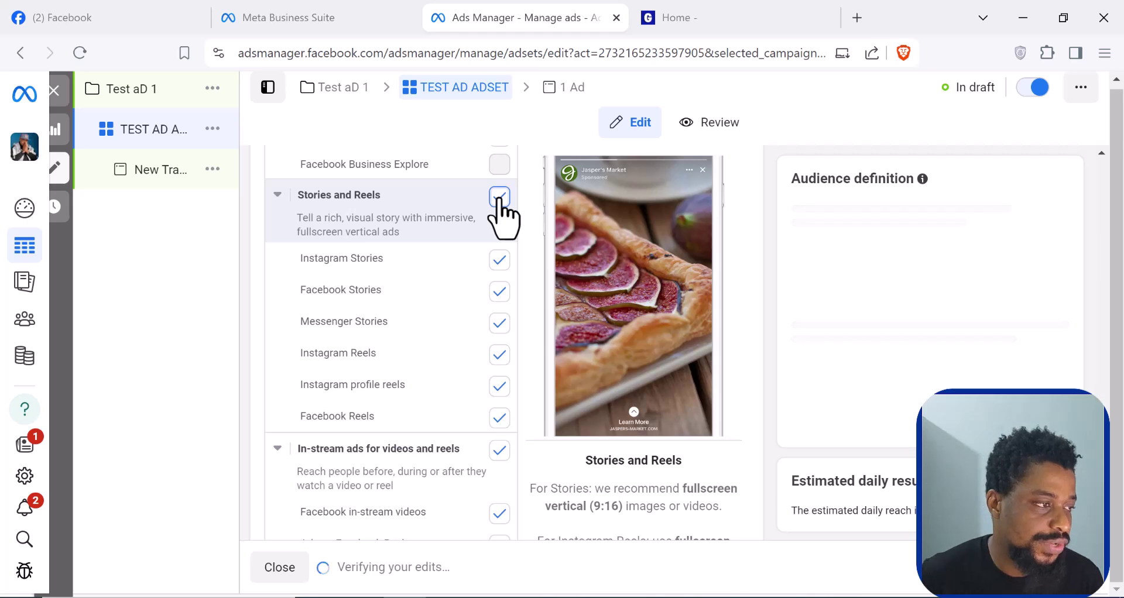
pyautogui.click(498, 198)
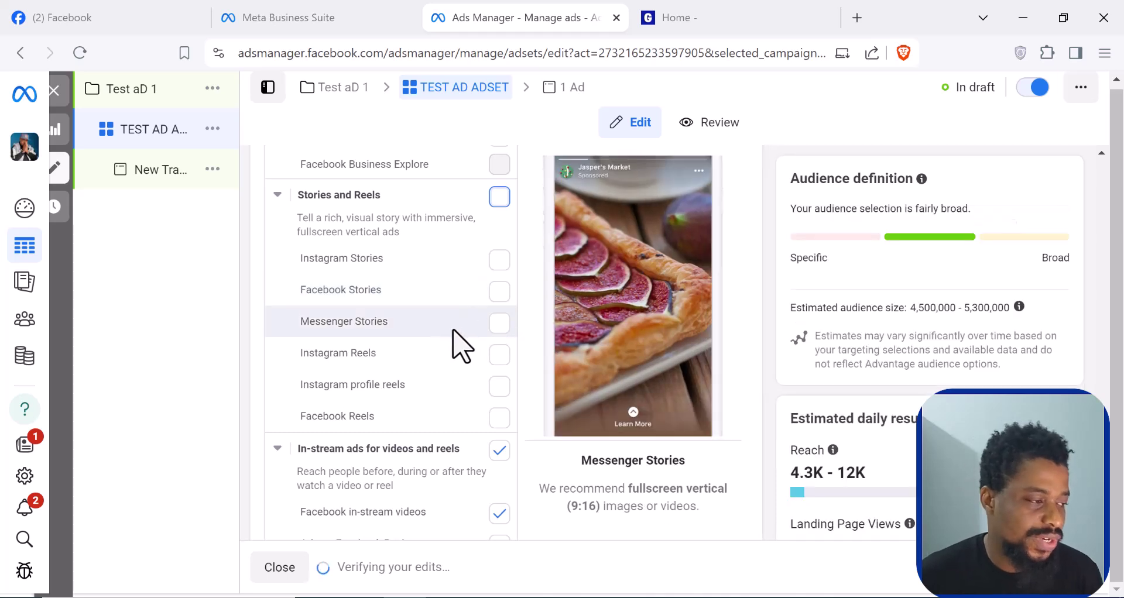
# Deselect all placements in the In-stream ads for videos and reels group and the Search results group.
pyautogui.scroll(-2, 462, 344)
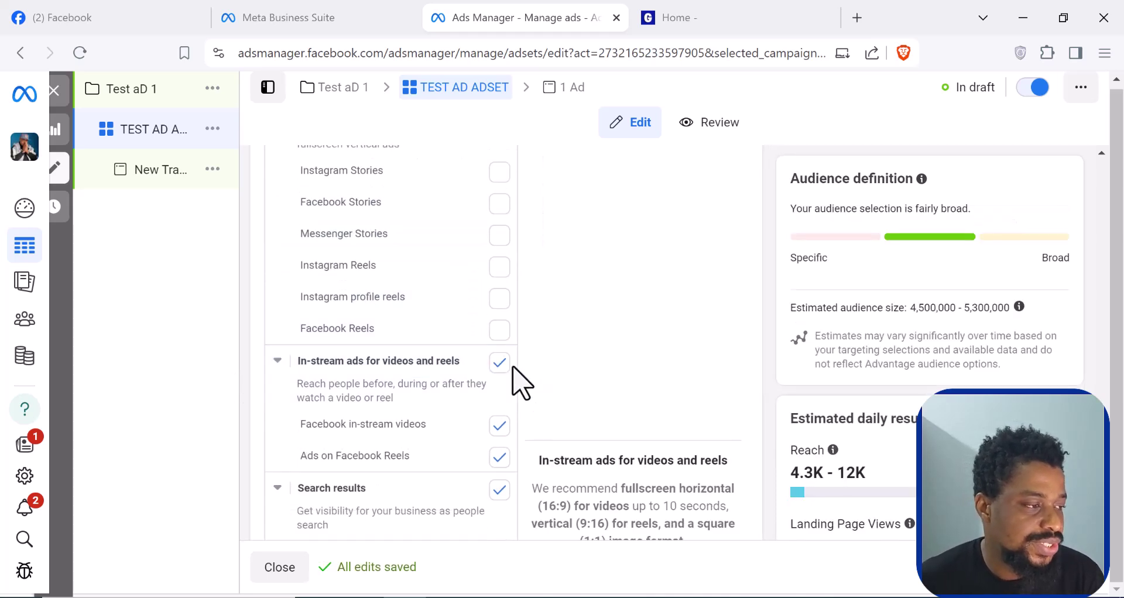
pyautogui.click(500, 363)
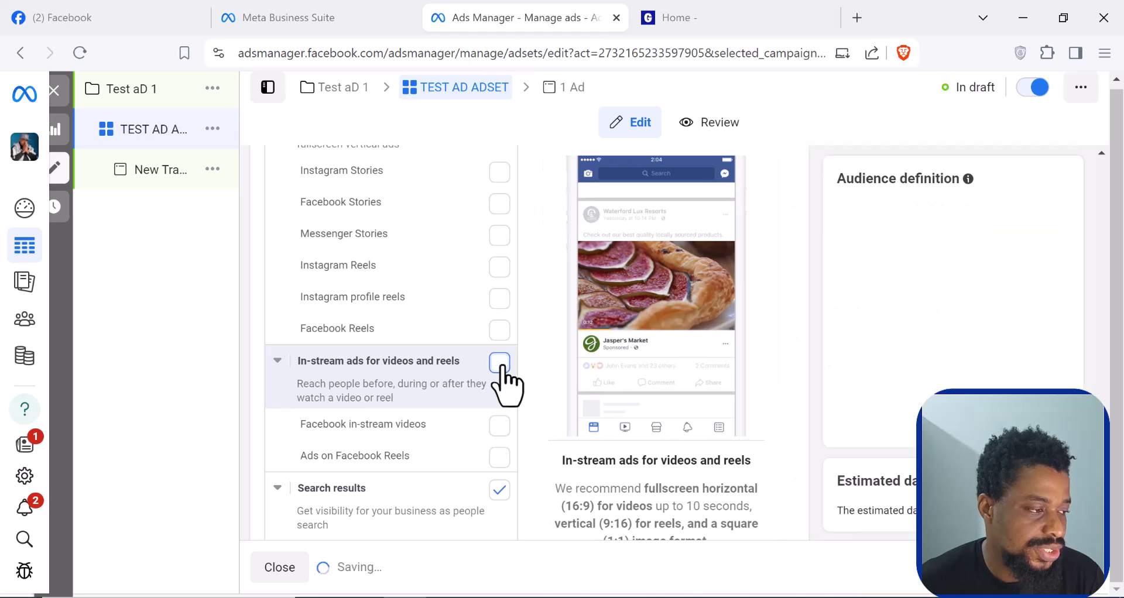
pyautogui.scroll(-3, 501, 381)
pyautogui.click(499, 408)
pyautogui.scroll(-3, 497, 433)
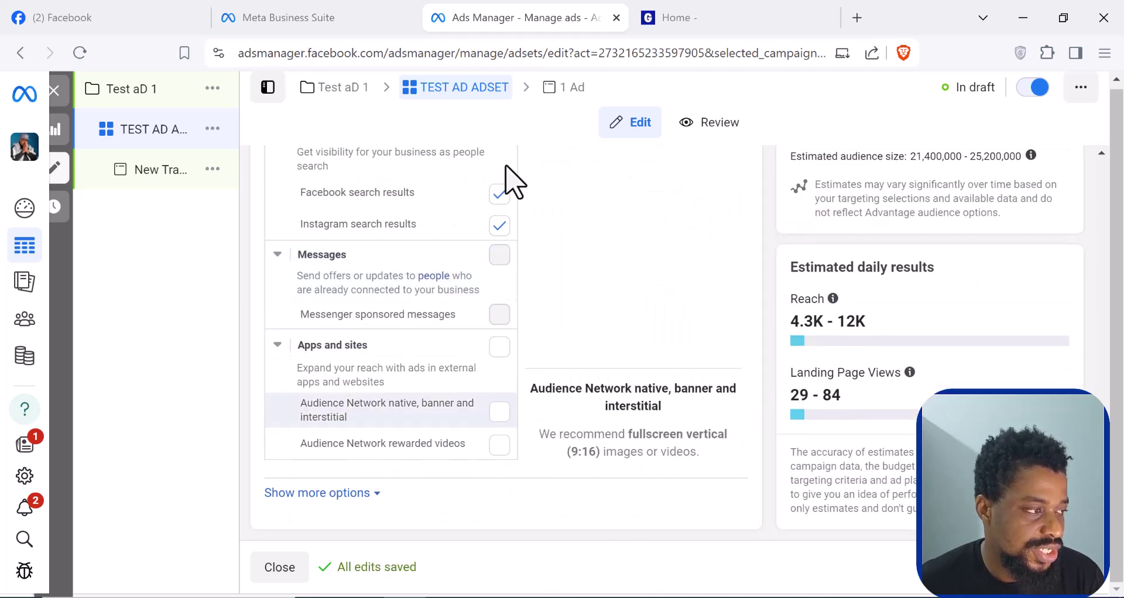
pyautogui.scroll(2, 505, 246)
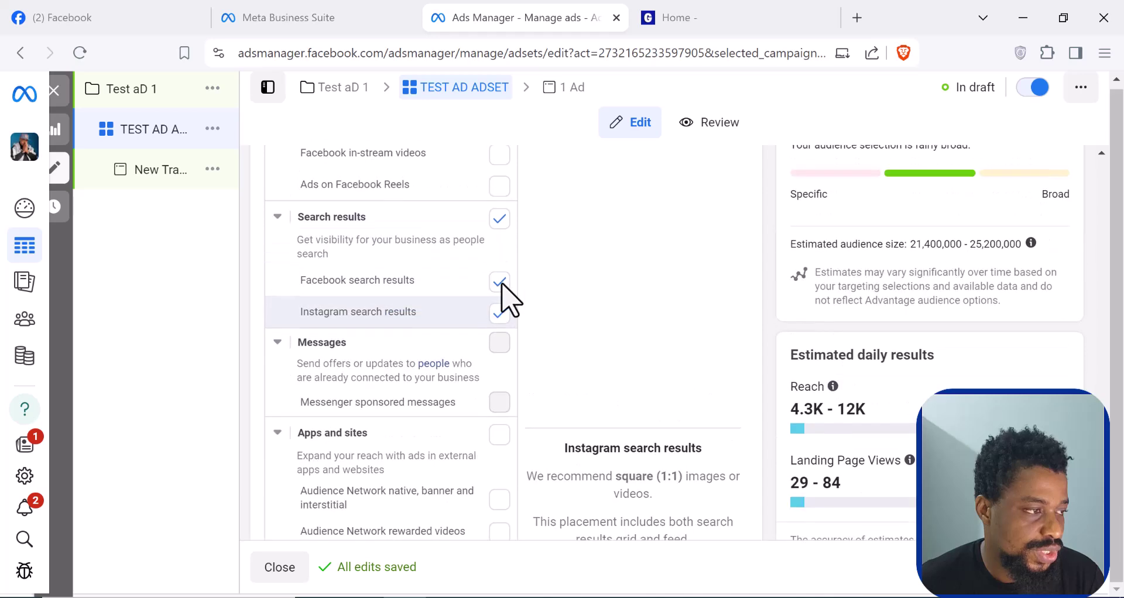
pyautogui.click(499, 218)
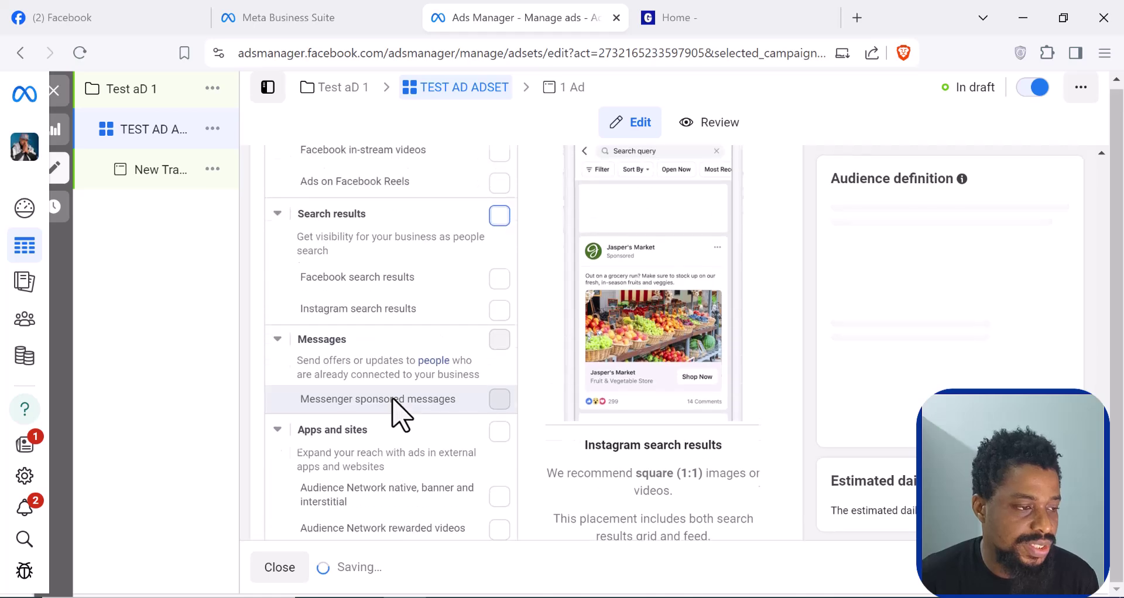
pyautogui.scroll(3, 398, 413)
pyautogui.scroll(6, 394, 393)
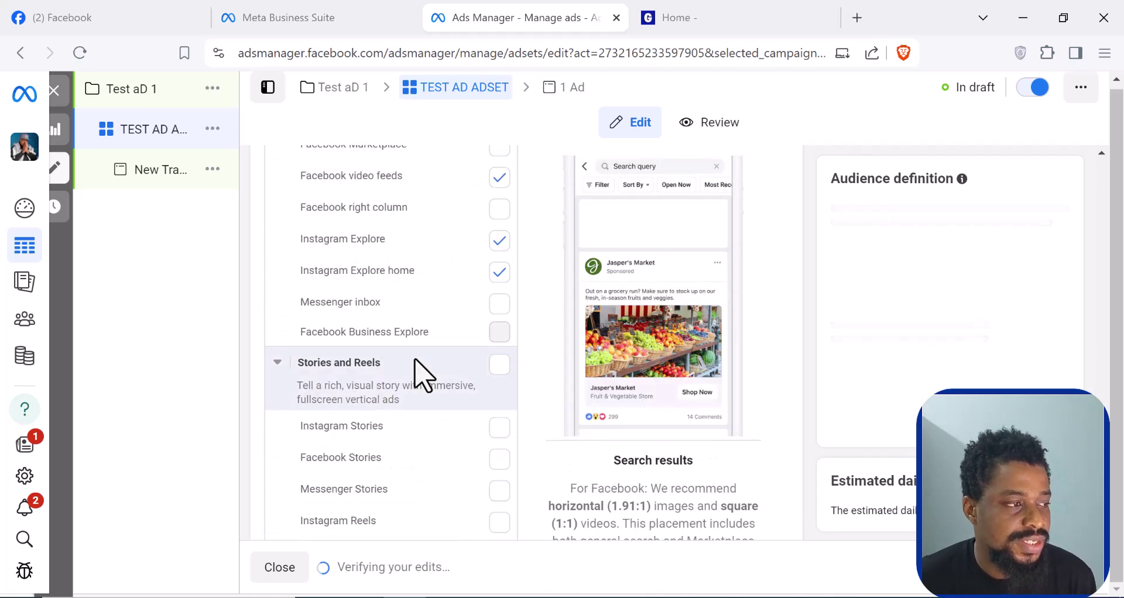
pyautogui.scroll(2, 423, 374)
pyautogui.scroll(2, 423, 374)
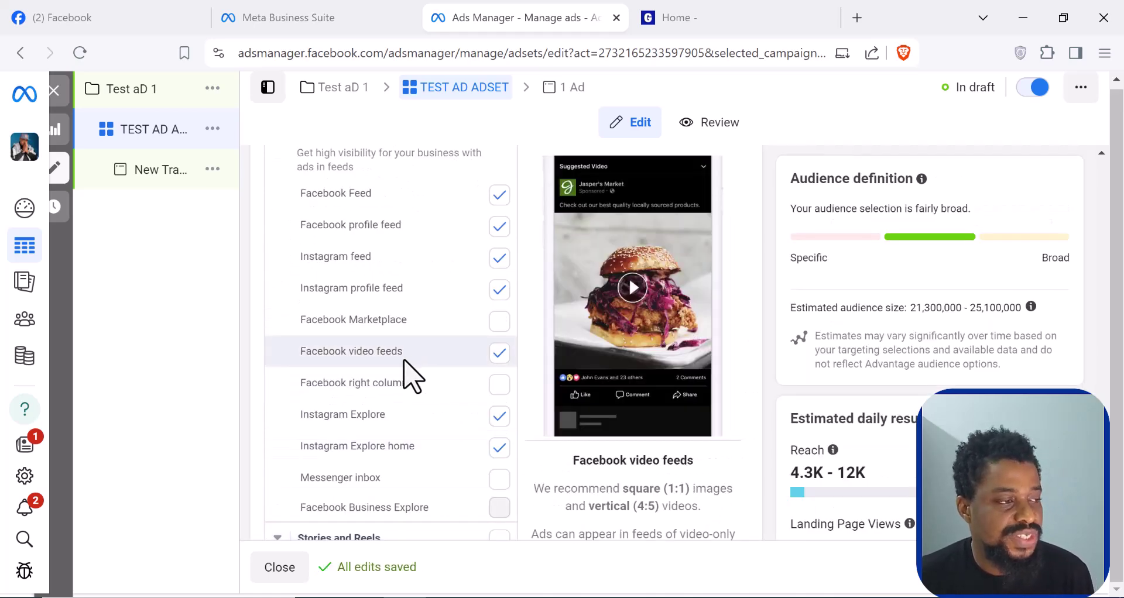
# Review the selected manual placements across all groups and the ad set's estimated daily results.
pyautogui.scroll(2, 416, 321)
pyautogui.scroll(2, 414, 286)
pyautogui.scroll(-2, 375, 293)
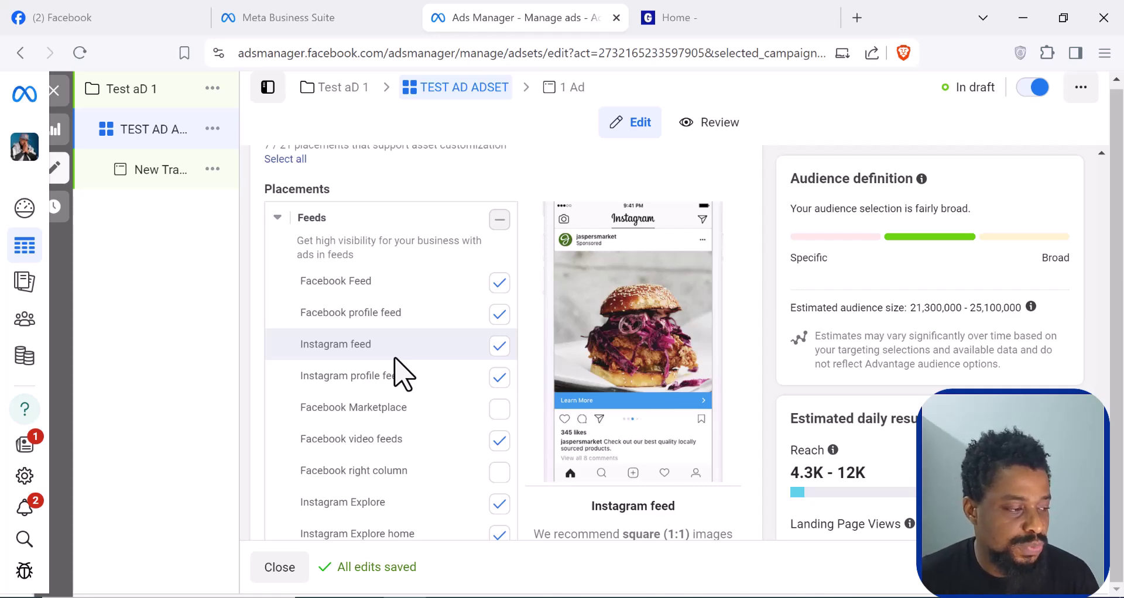
pyautogui.scroll(-10, 403, 374)
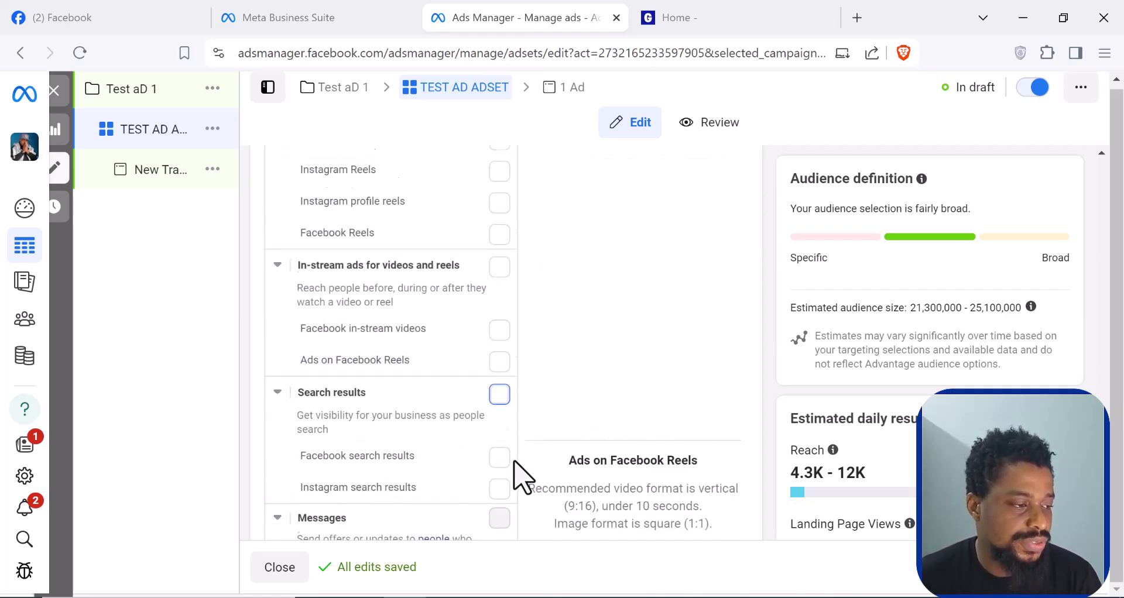
pyautogui.scroll(-3, 499, 475)
pyautogui.scroll(-2, 515, 469)
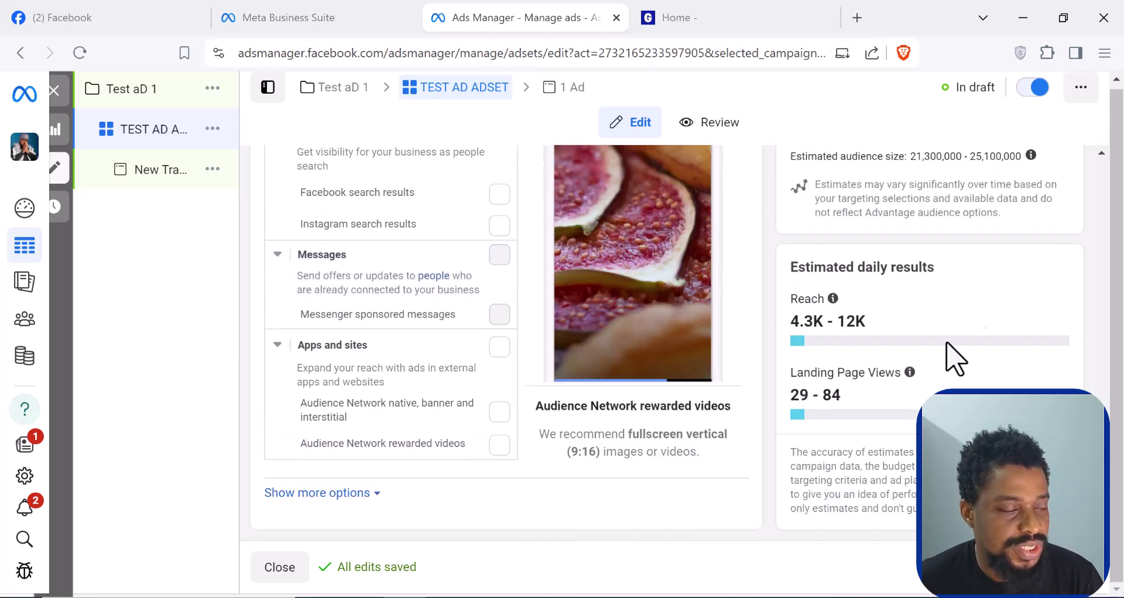
pyautogui.scroll(2, 872, 345)
pyautogui.scroll(2, 901, 272)
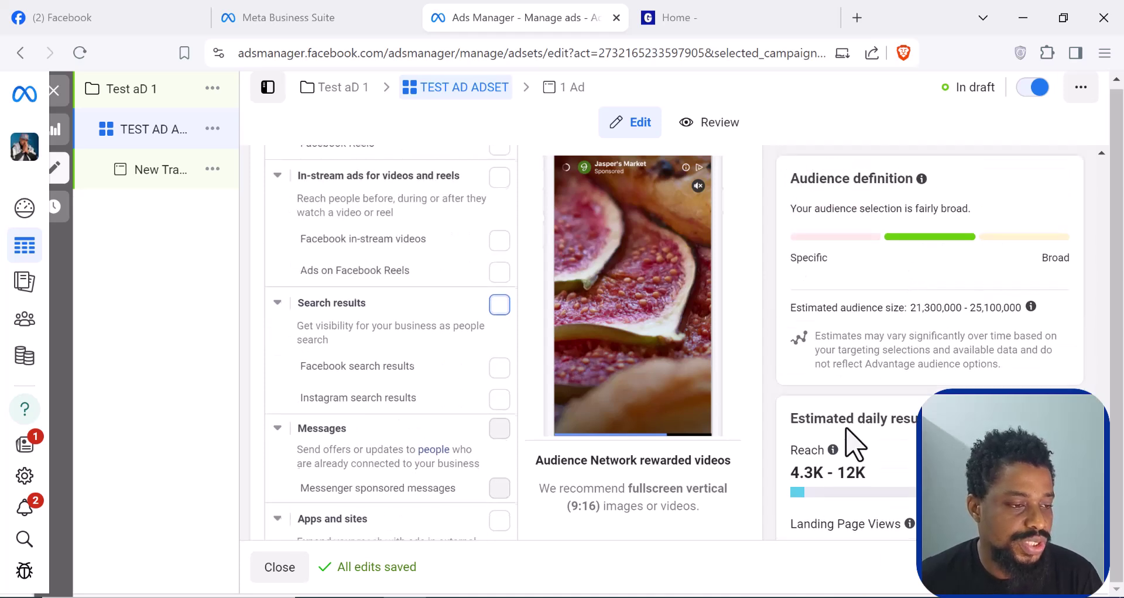
pyautogui.scroll(-2, 837, 428)
pyautogui.moveTo(828, 422)
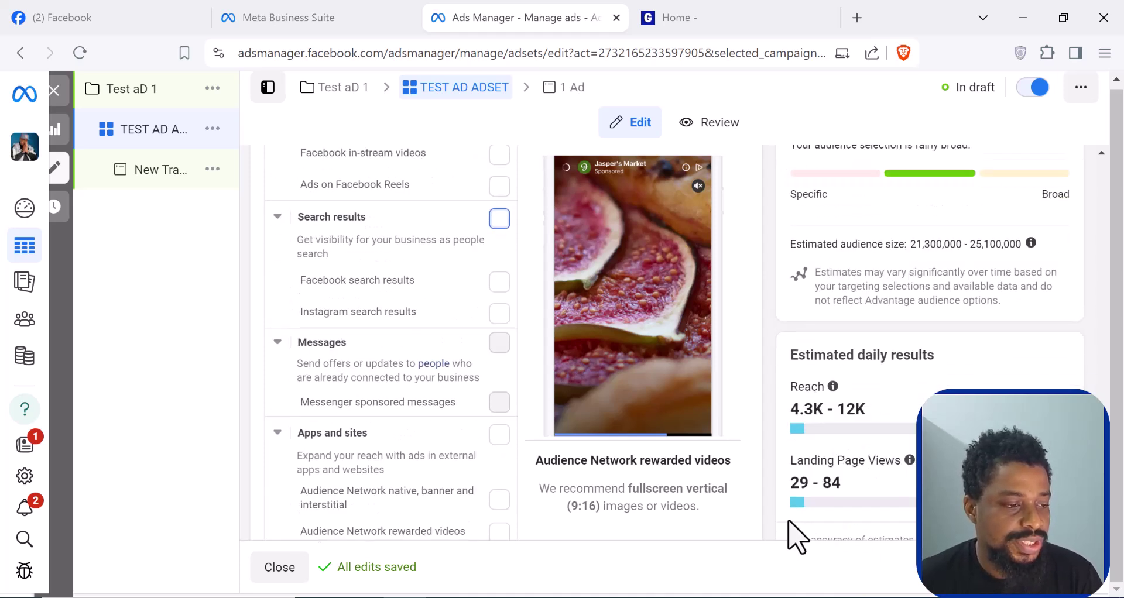
pyautogui.scroll(-2, 802, 451)
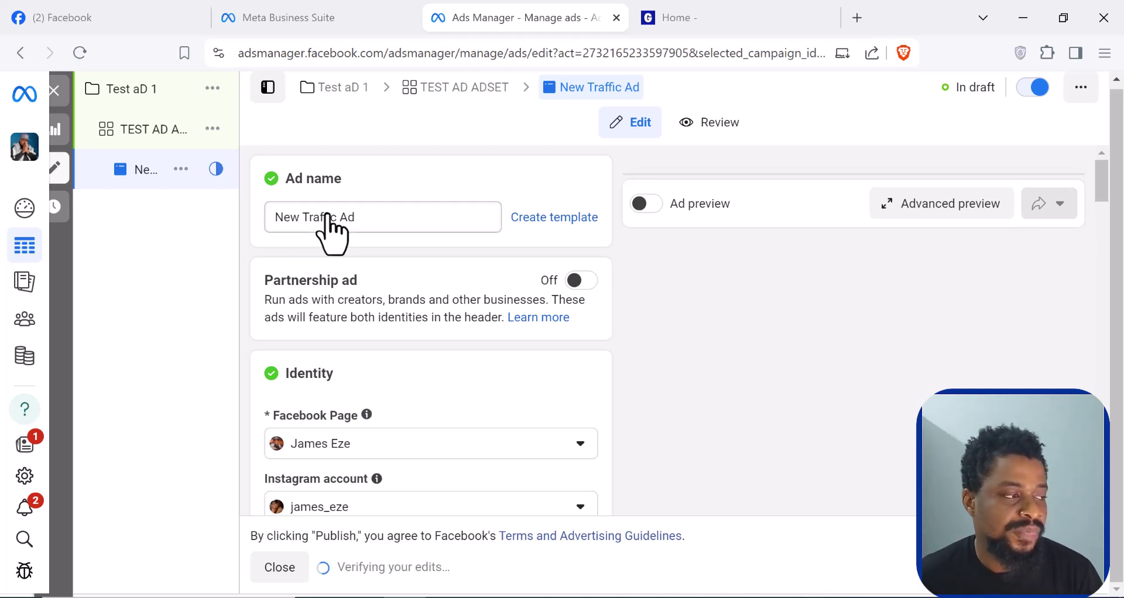
# Check which Facebook Pages are available for the new traffic ad's identity, leaving the selection as it is.
pyautogui.scroll(-2, 409, 296)
pyautogui.scroll(-4, 412, 302)
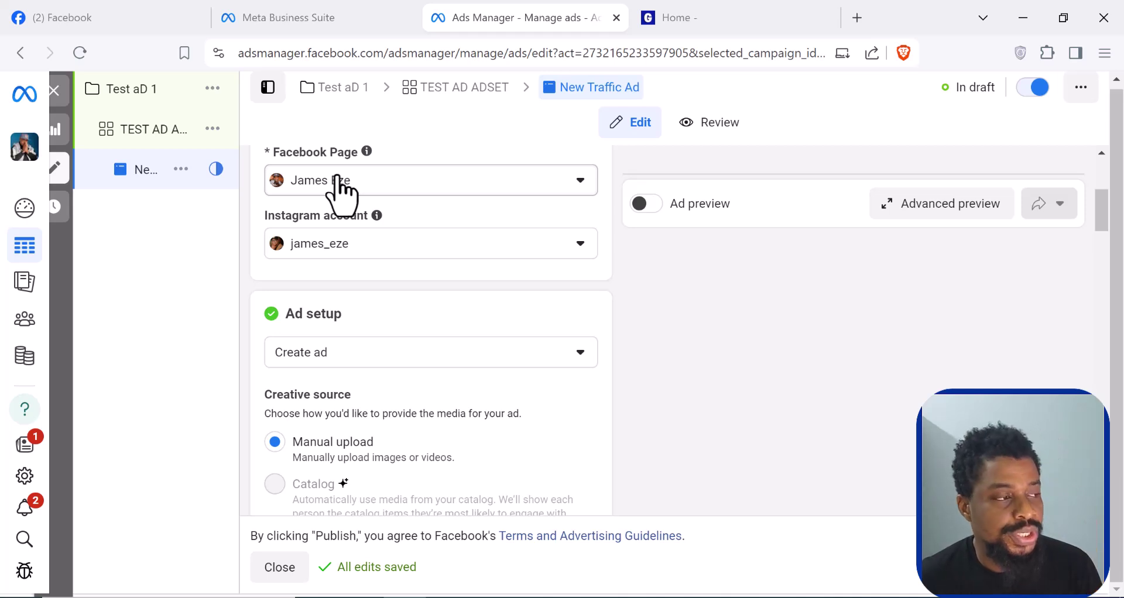
pyautogui.click(580, 182)
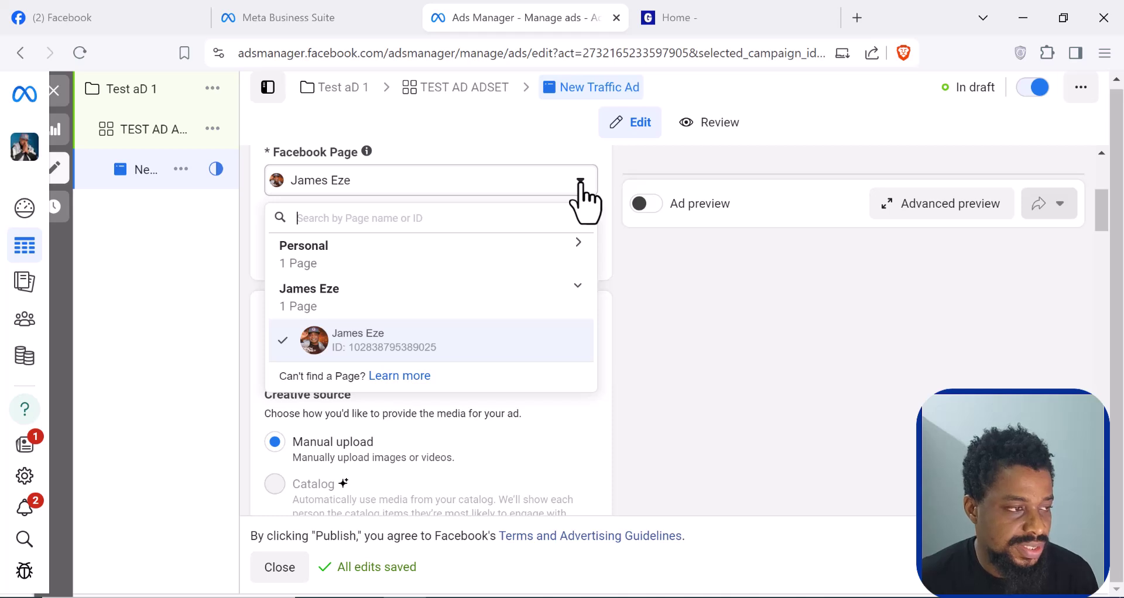
pyautogui.click(581, 184)
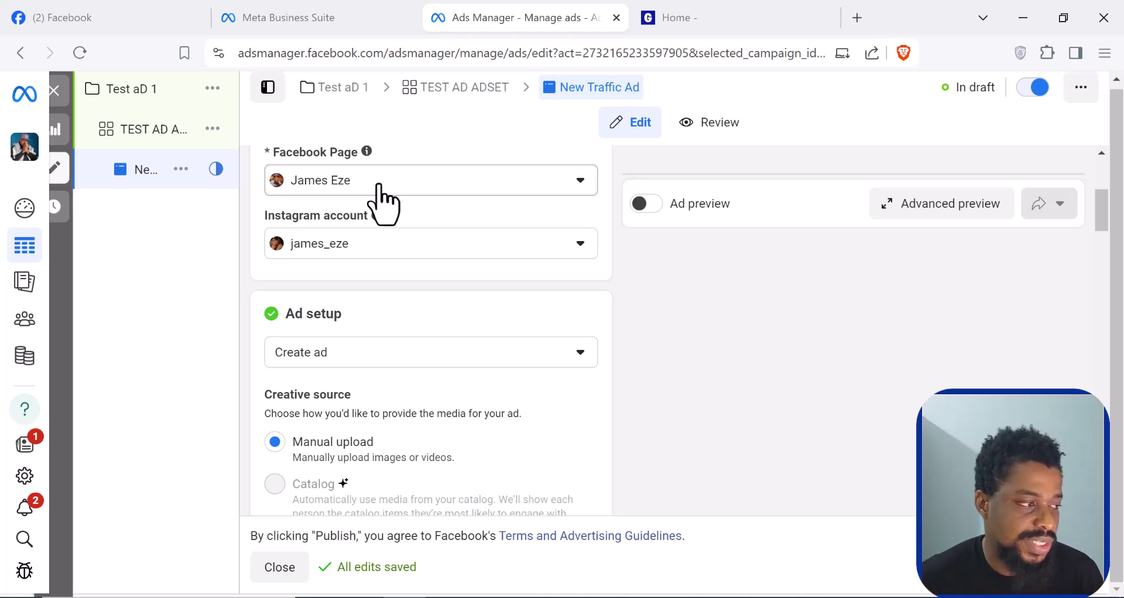
# Try the Use existing post option for the ad setup and return to Create ad.
pyautogui.scroll(-1, 333, 289)
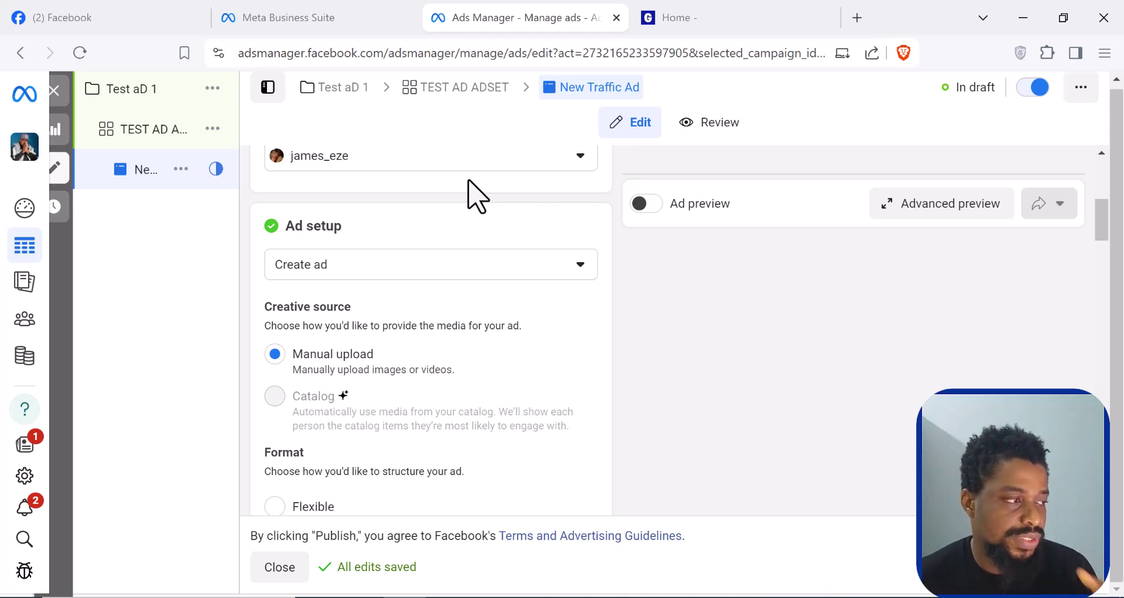
pyautogui.click(359, 266)
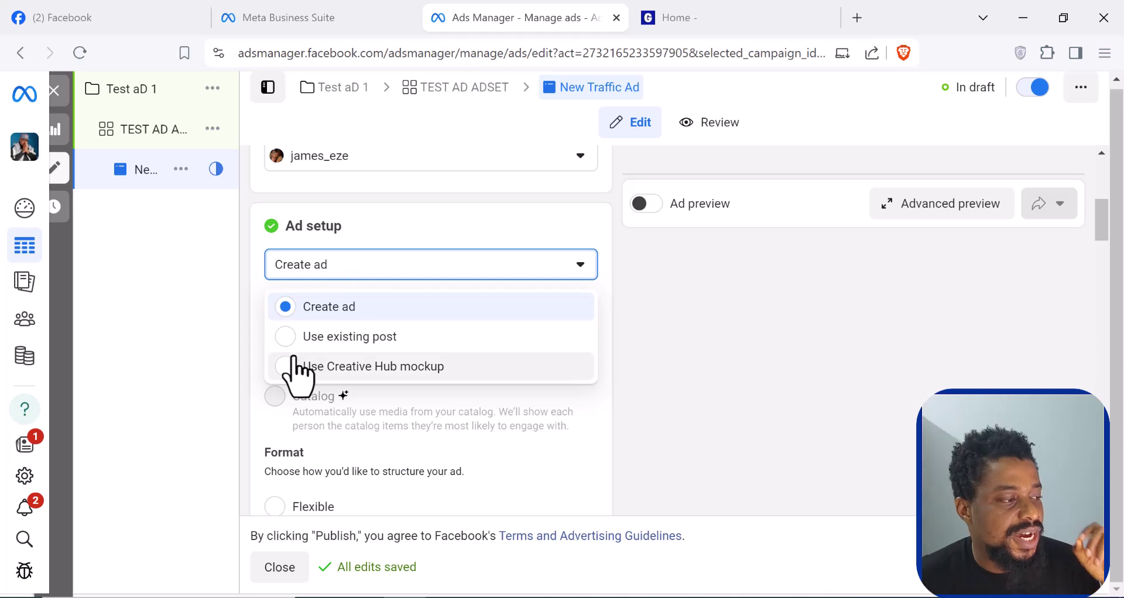
pyautogui.click(295, 337)
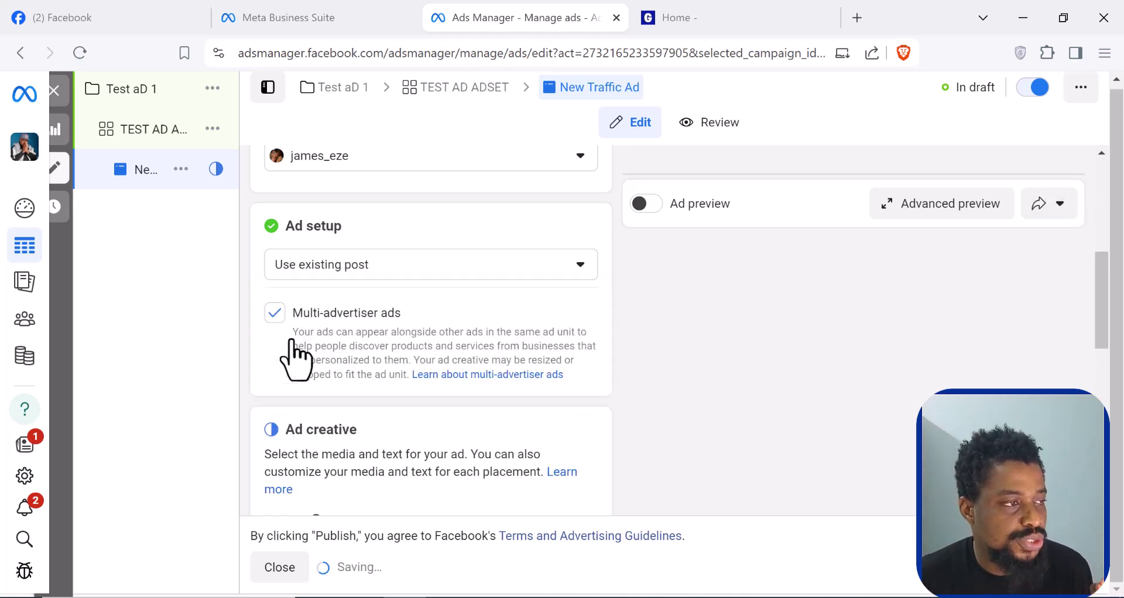
pyautogui.click(406, 273)
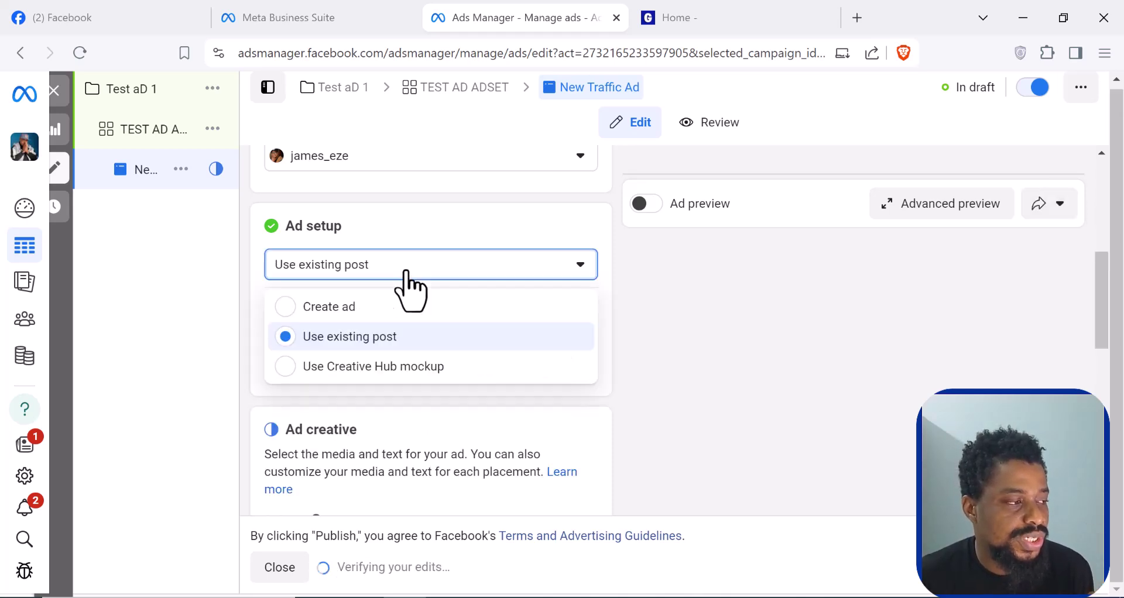
pyautogui.click(325, 309)
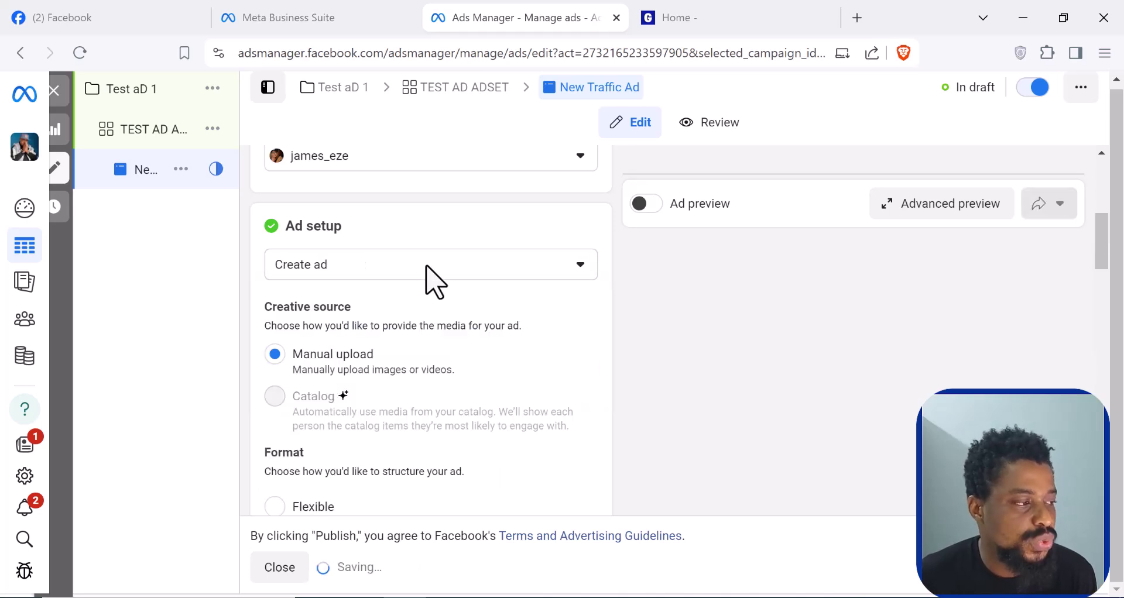
# Look over the creative source and format options and start adding an image to the ad creative.
pyautogui.scroll(-1, 433, 259)
pyautogui.moveTo(295, 284)
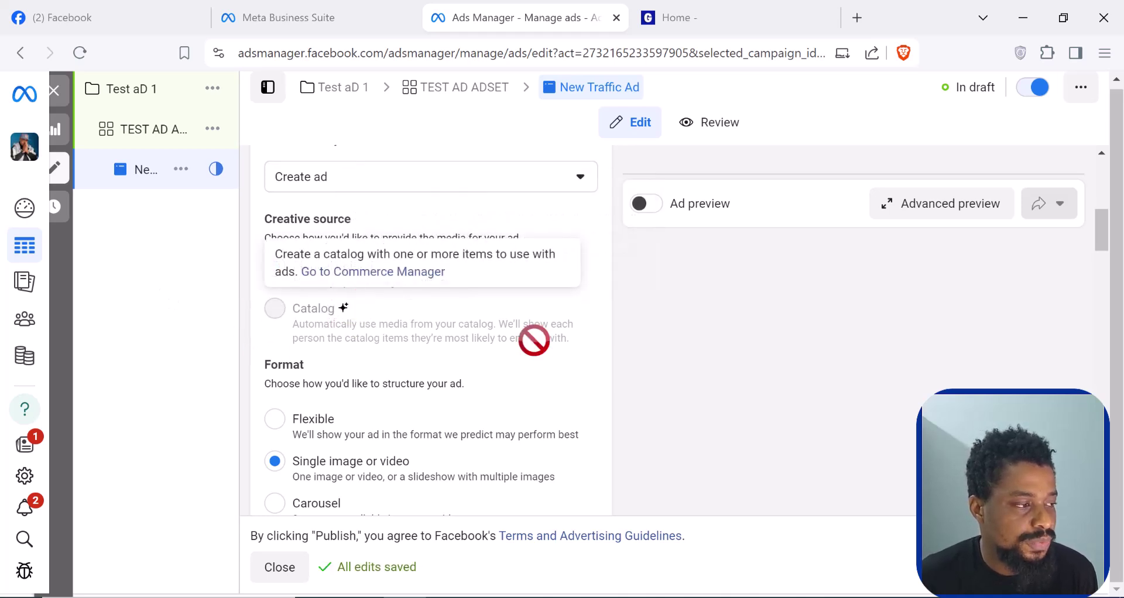
pyautogui.scroll(-2, 526, 376)
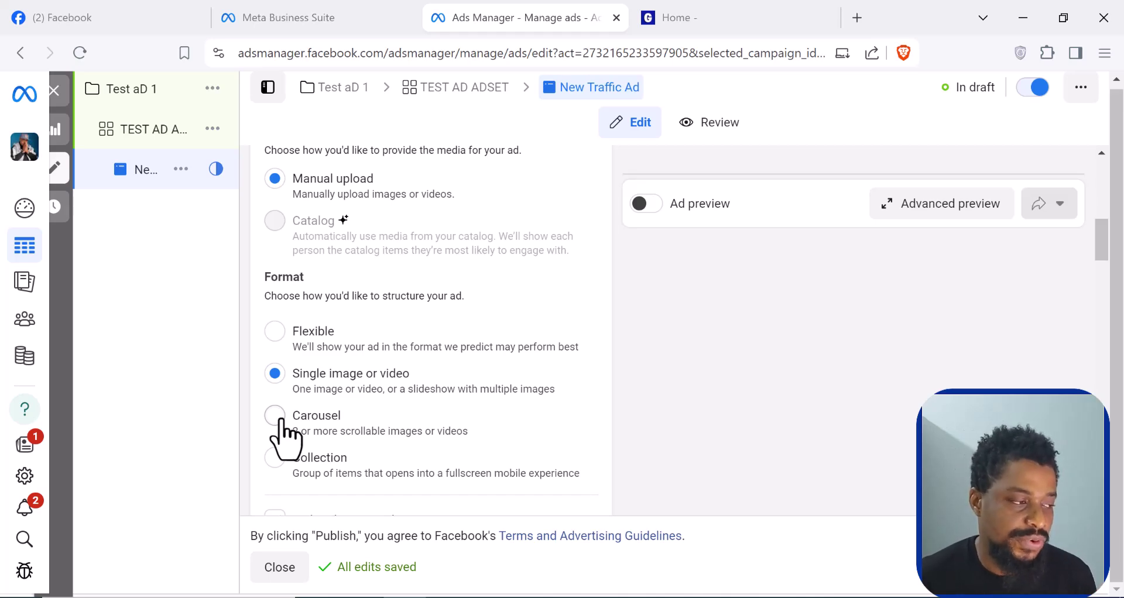
pyautogui.scroll(-6, 281, 433)
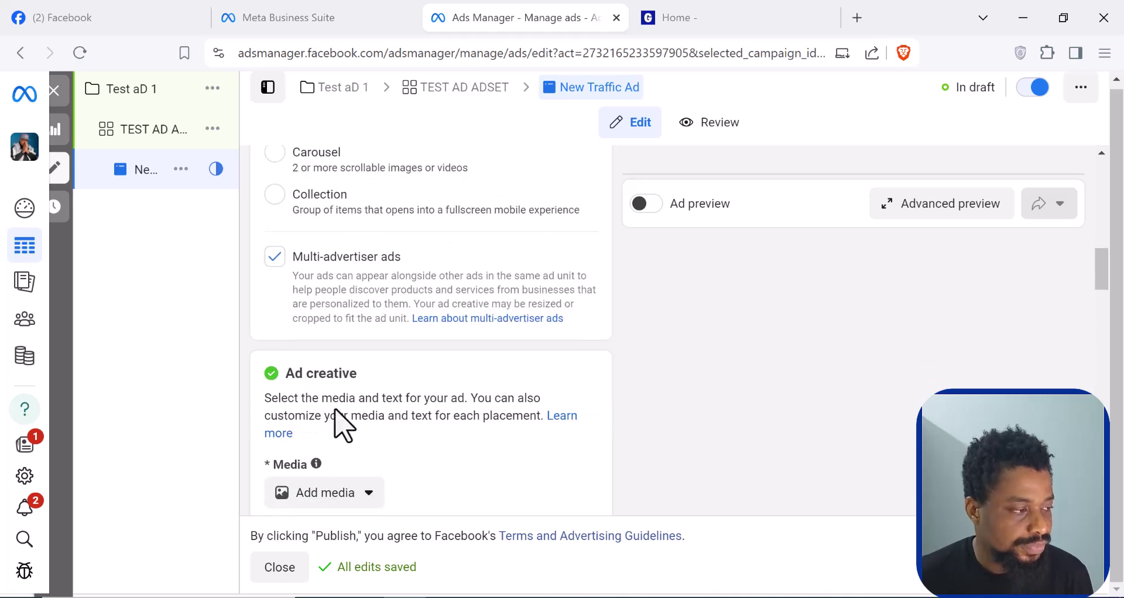
pyautogui.scroll(-2, 339, 454)
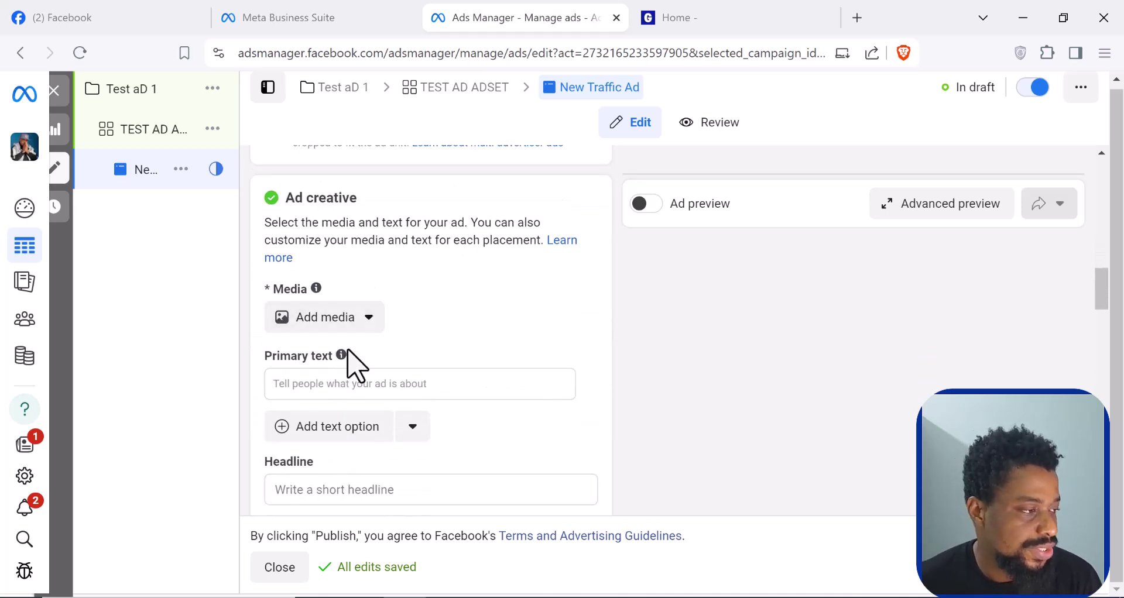
pyautogui.click(343, 319)
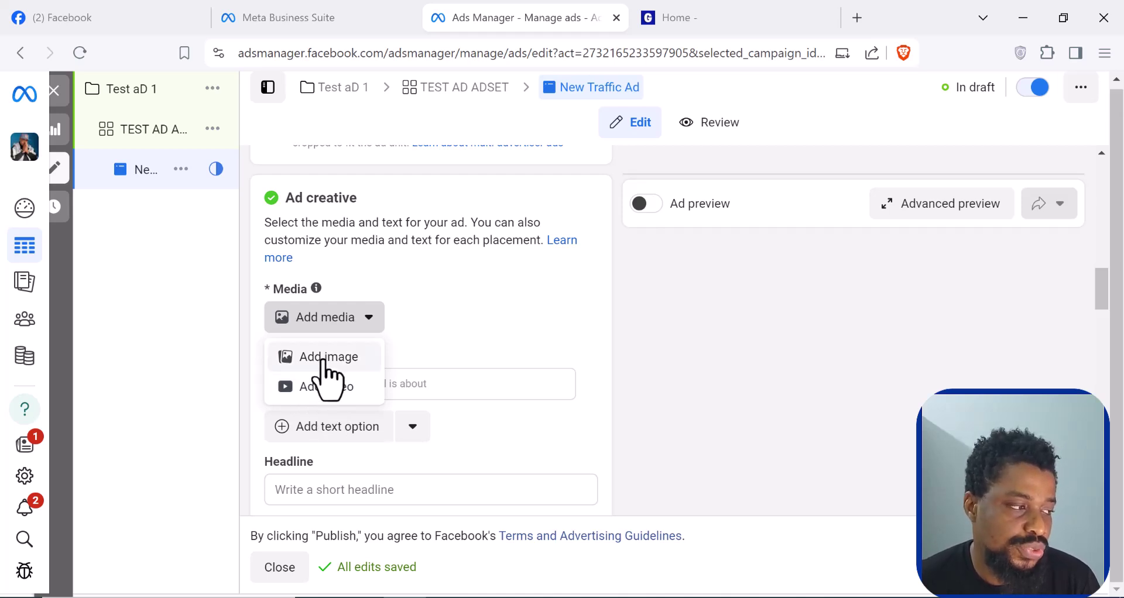
pyautogui.click(325, 363)
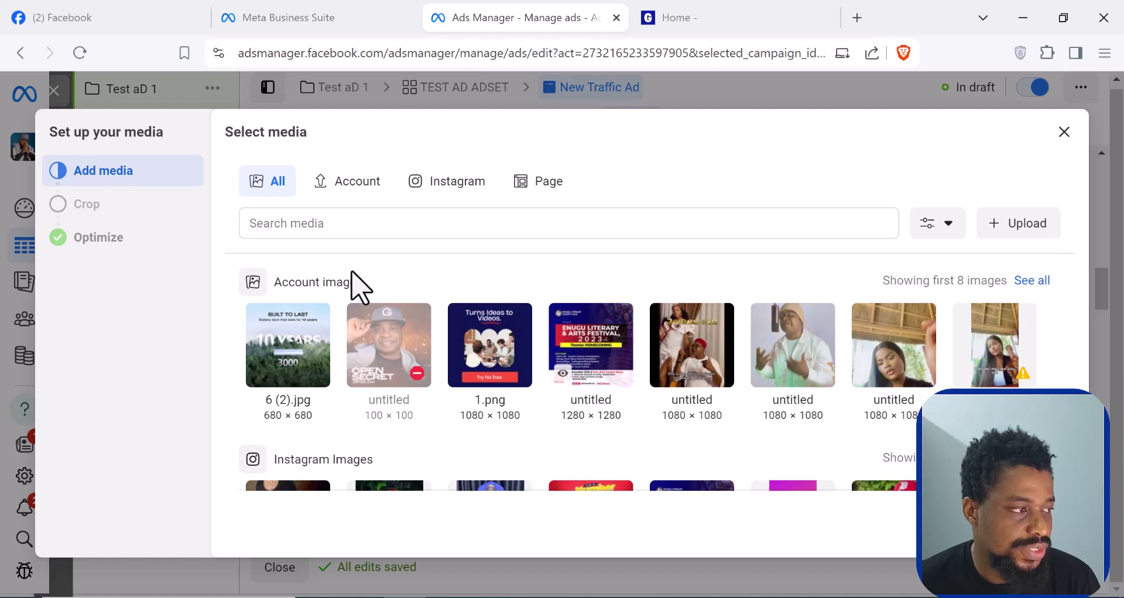
# Browse the Page and Instagram images and the local files available for upload, without uploading any.
pyautogui.click(549, 186)
pyautogui.click(441, 193)
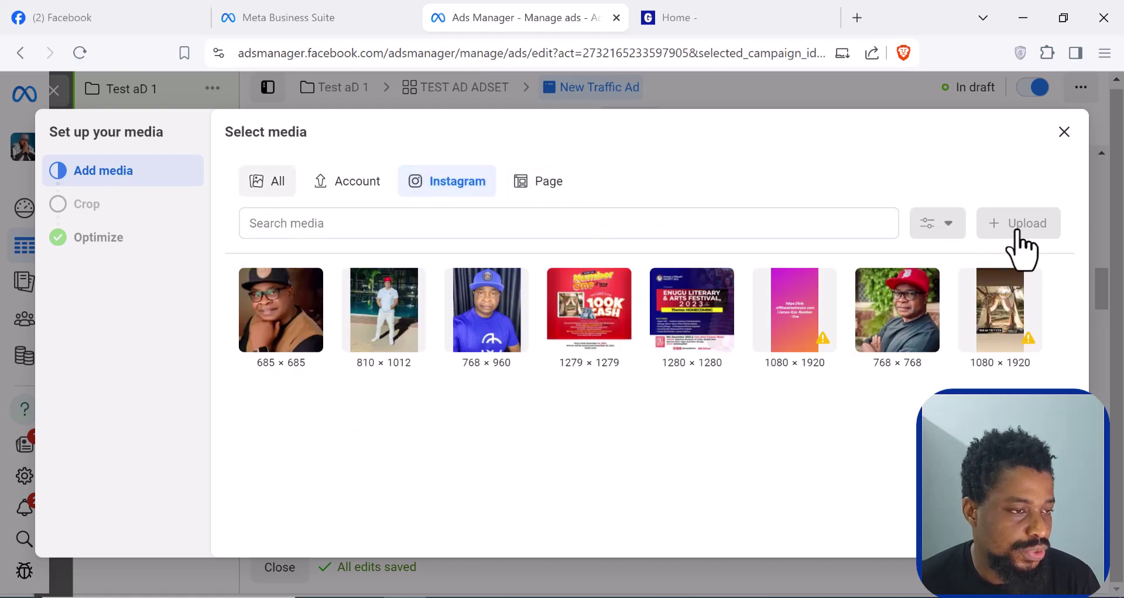
pyautogui.click(270, 188)
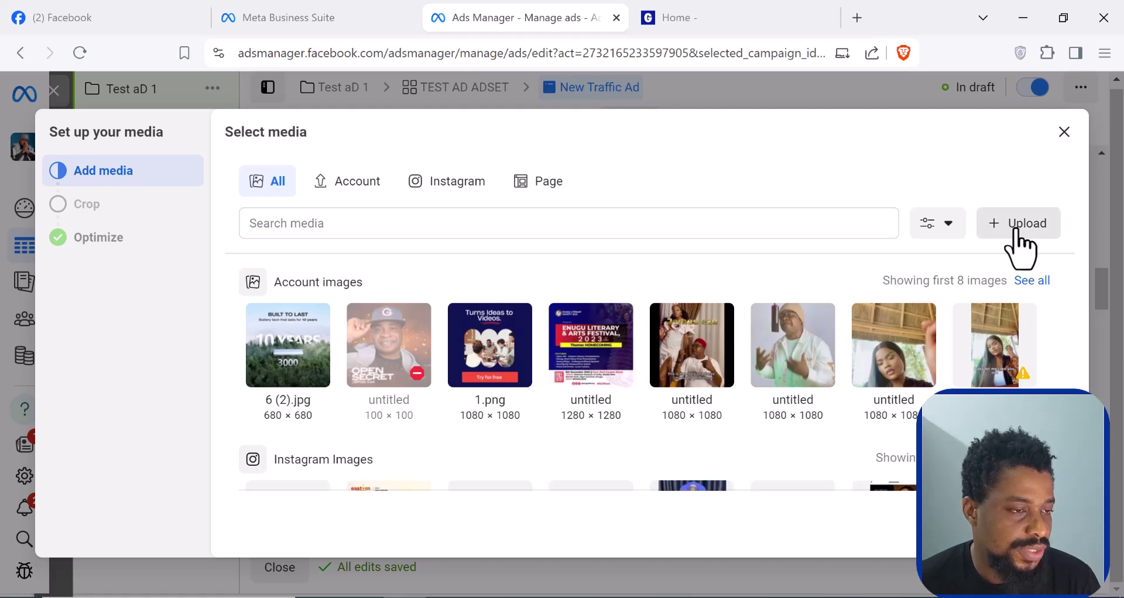
pyautogui.click(1016, 231)
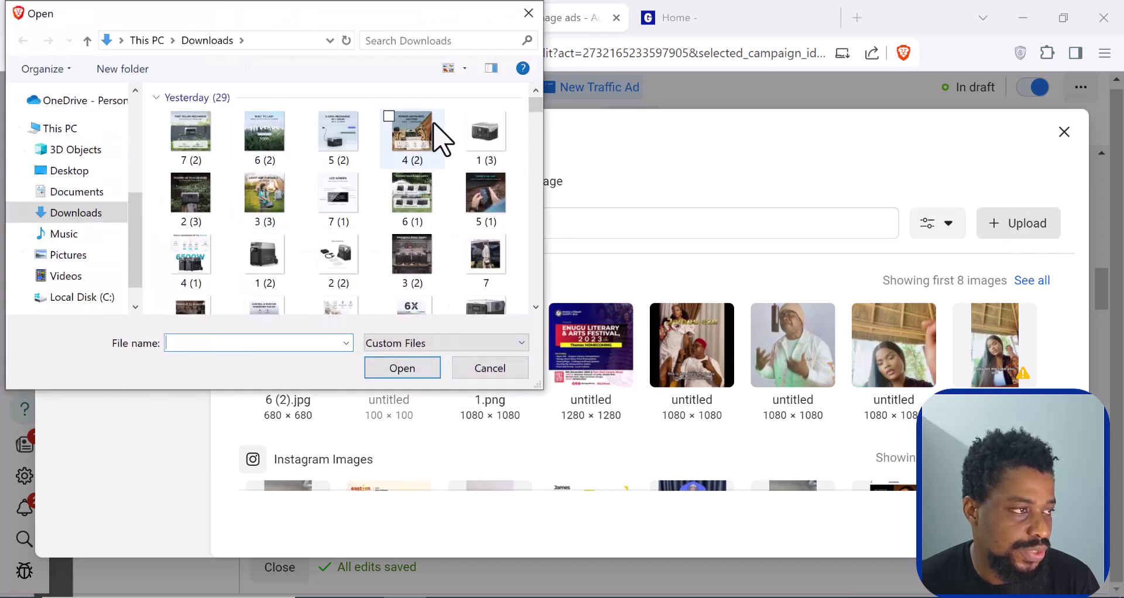
pyautogui.click(528, 13)
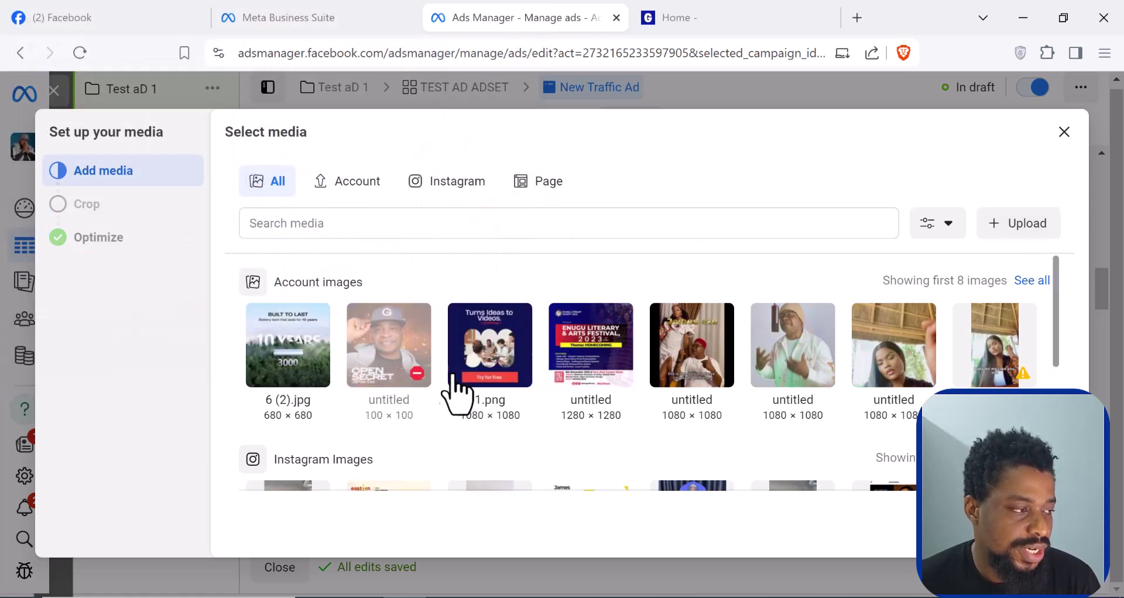
# Add the account image 1.png as the ad's media with the original crop for Feeds and finish the media setup.
pyautogui.click(492, 369)
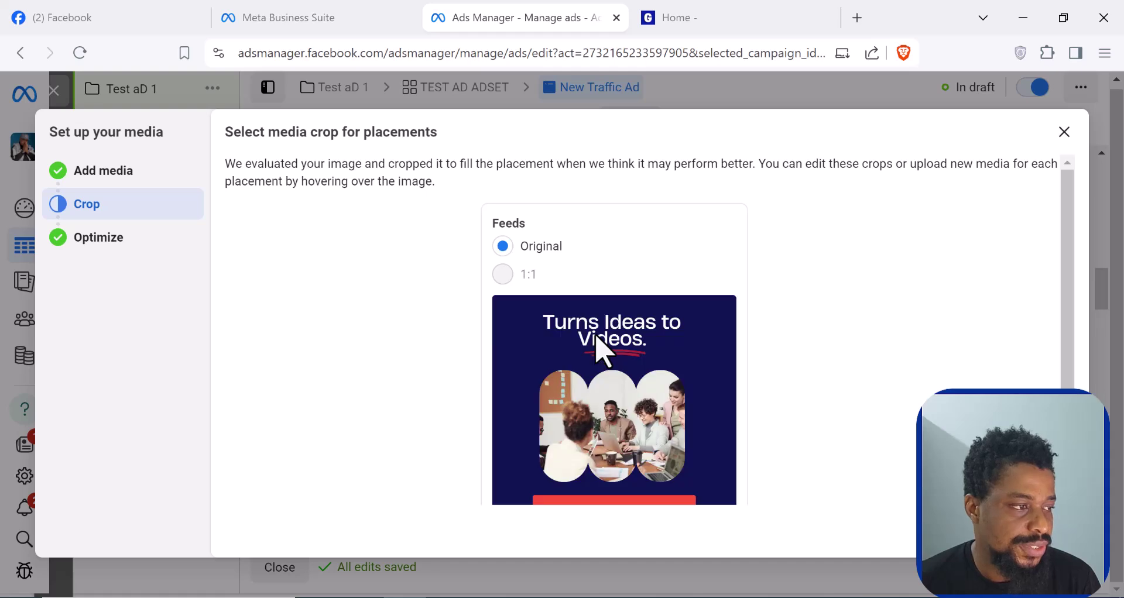
pyautogui.scroll(-2, 603, 351)
pyautogui.scroll(2, 613, 413)
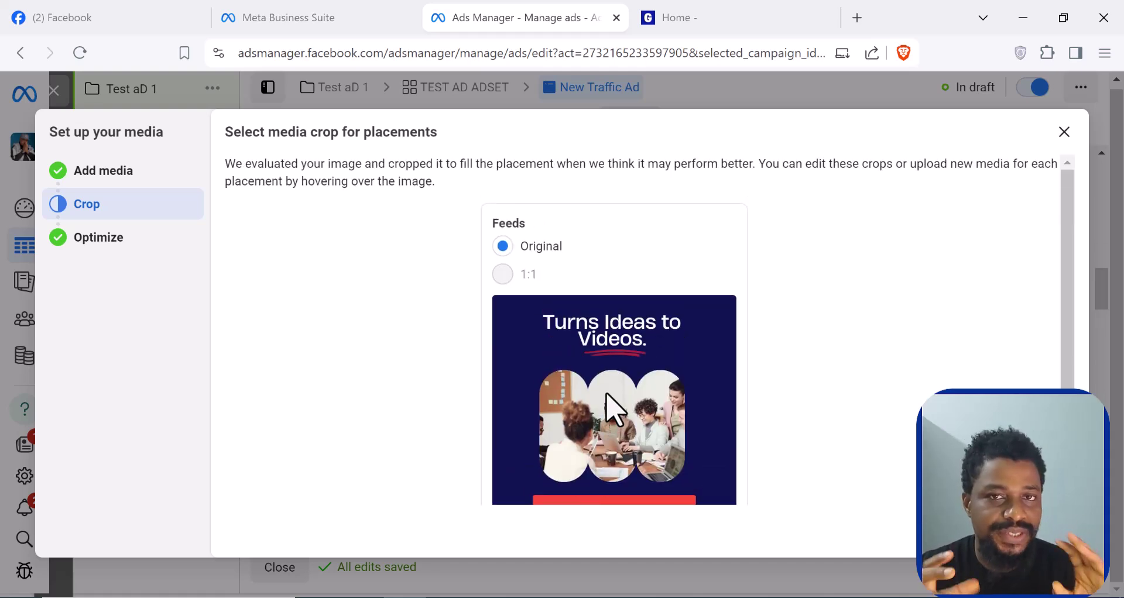
pyautogui.scroll(-2, 626, 439)
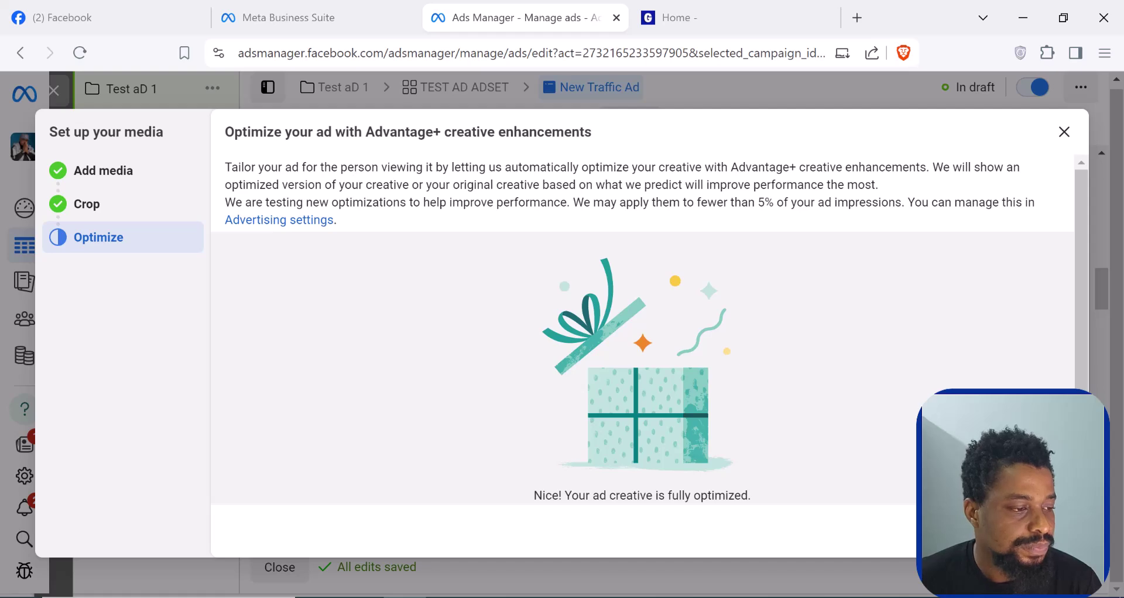
pyautogui.click(1042, 529)
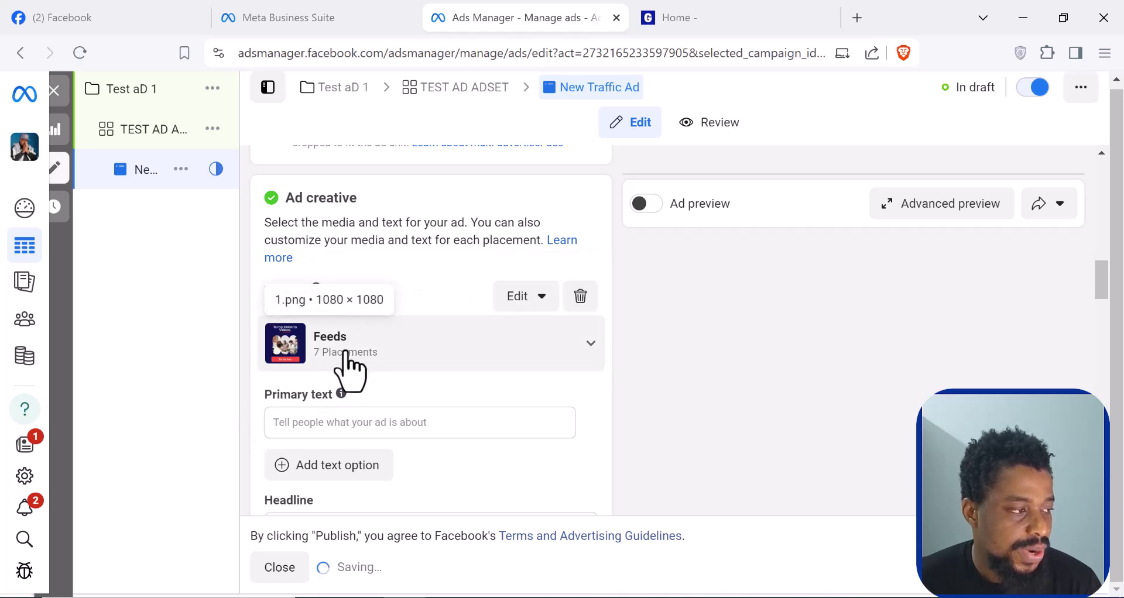
# Enter "tHIS IS A FOOD DELIVER PROGRAM." as the ad's primary text.
pyautogui.scroll(-2, 344, 374)
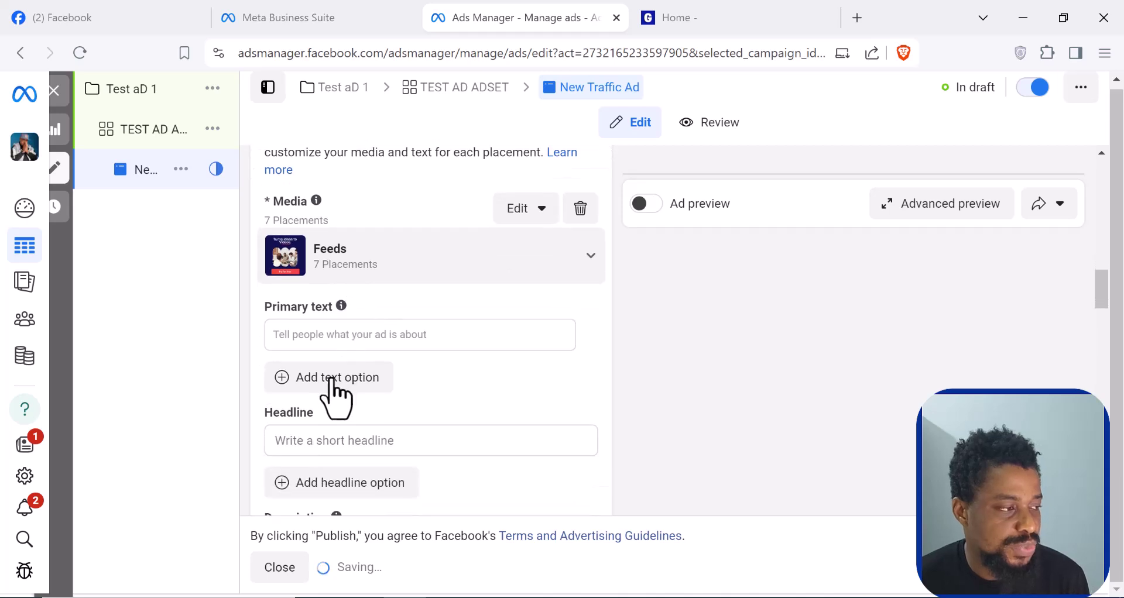
pyautogui.click(299, 341)
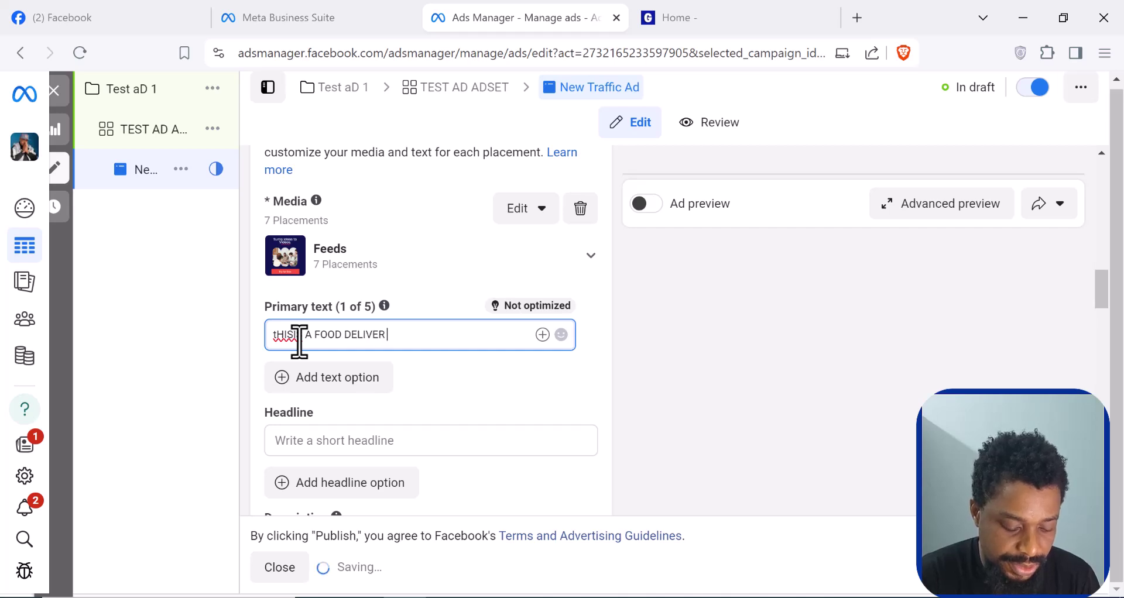
pyautogui.write('PROGR')
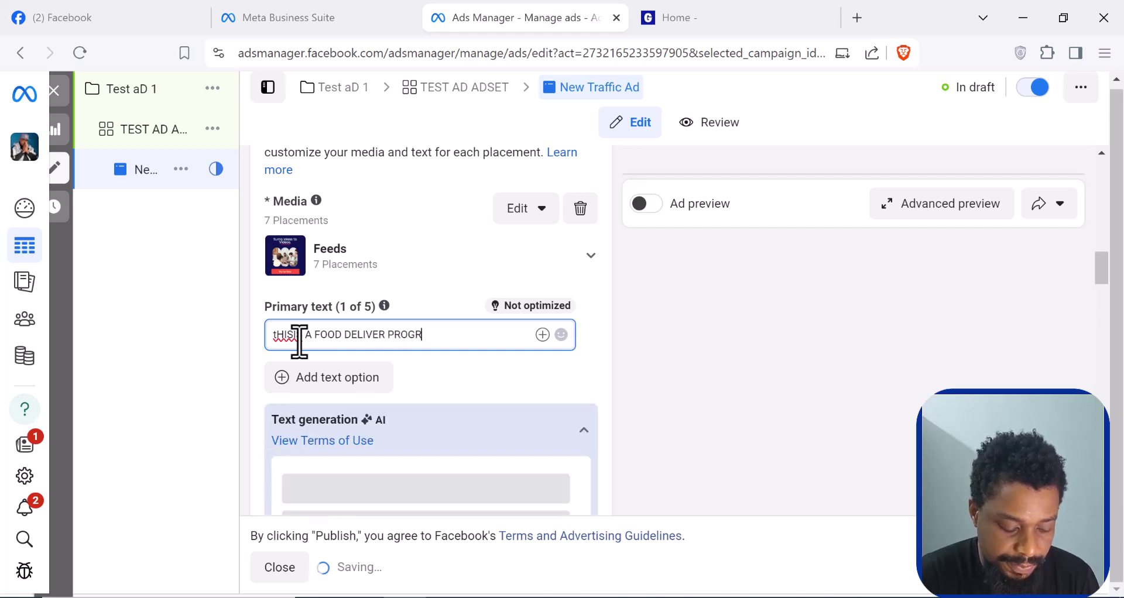
pyautogui.write('AM.')
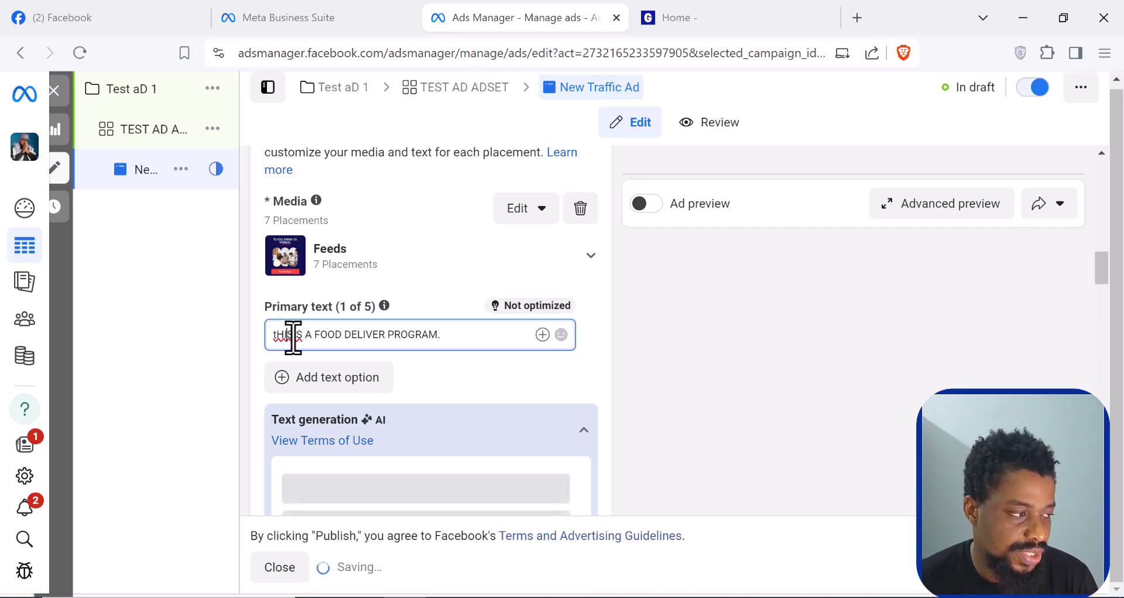
pyautogui.write('IS')
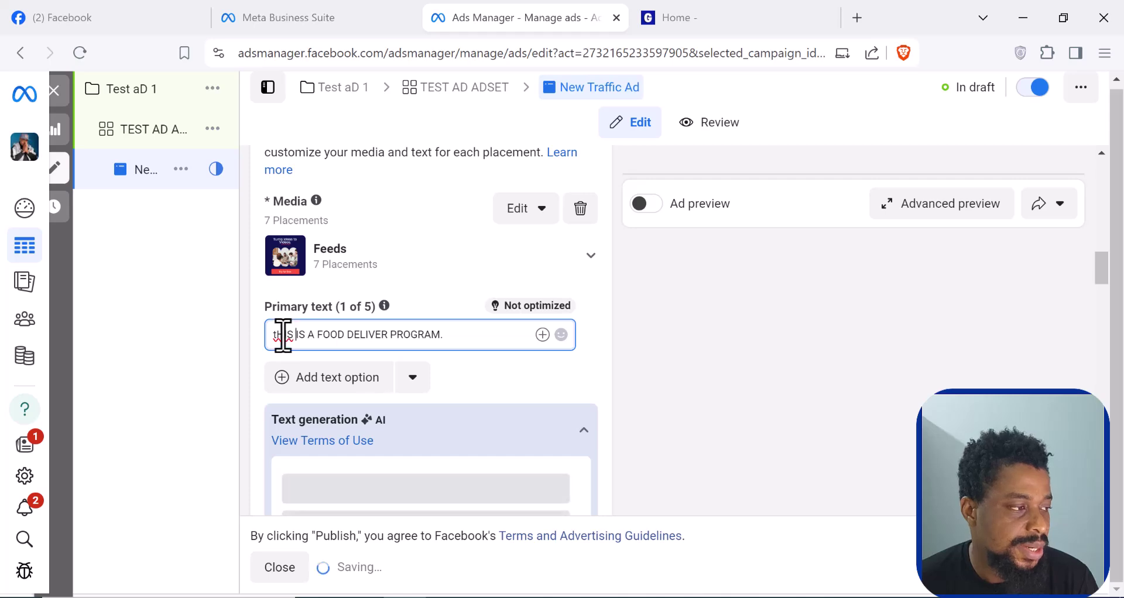
pyautogui.scroll(-2, 287, 339)
pyautogui.moveTo(352, 324)
pyautogui.scroll(-2, 351, 325)
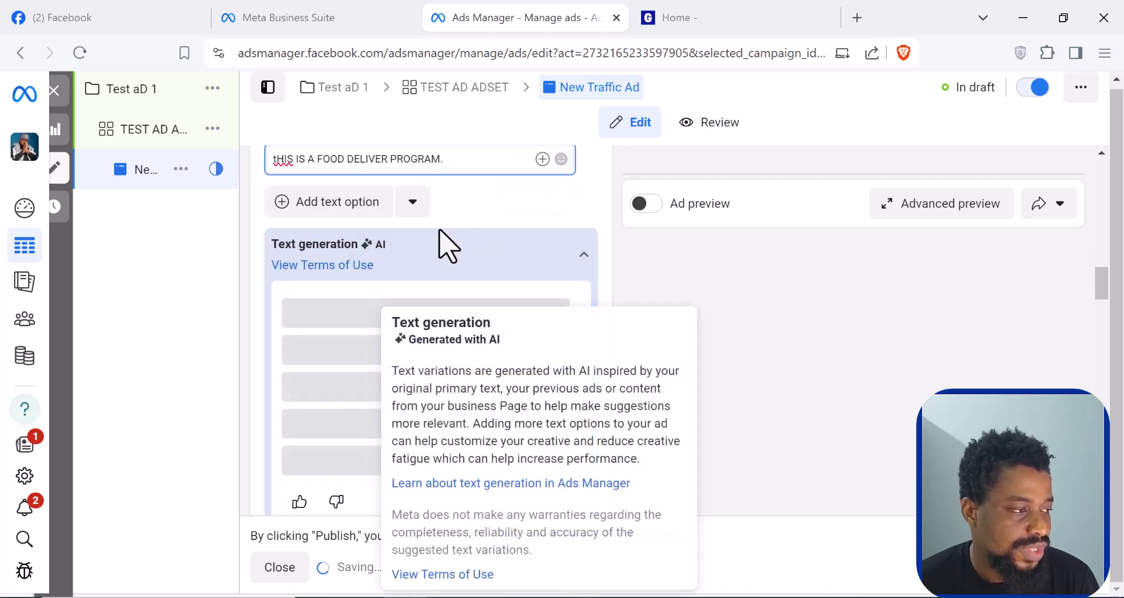
pyautogui.scroll(-4, 569, 254)
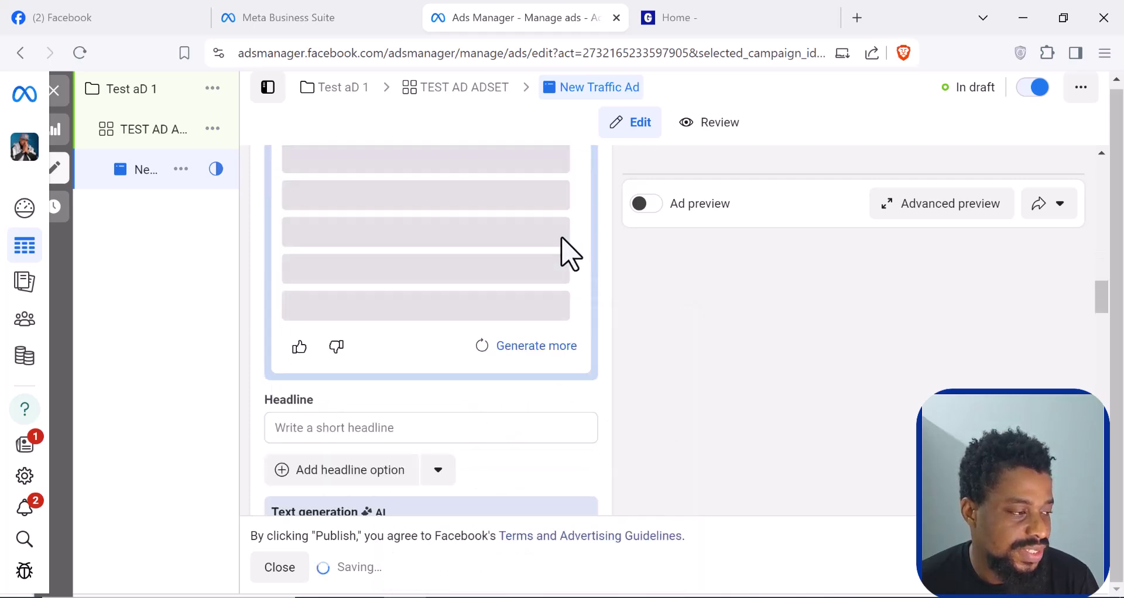
# Look over the primary text and headline fields and turn on the ad preview for the traffic ad.
pyautogui.scroll(4, 532, 287)
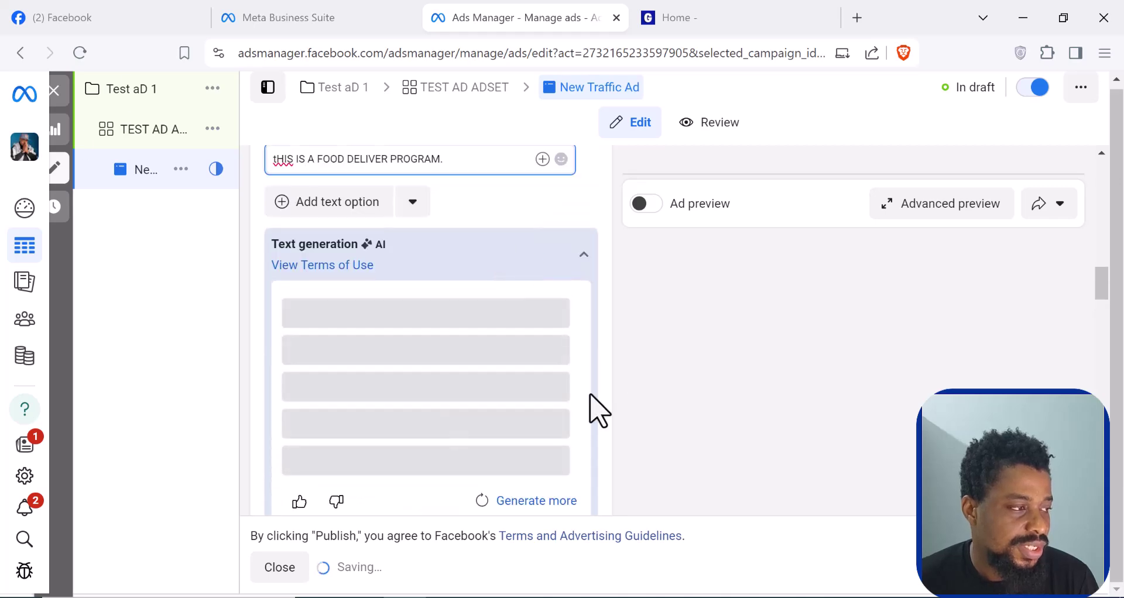
pyautogui.scroll(-2, 414, 286)
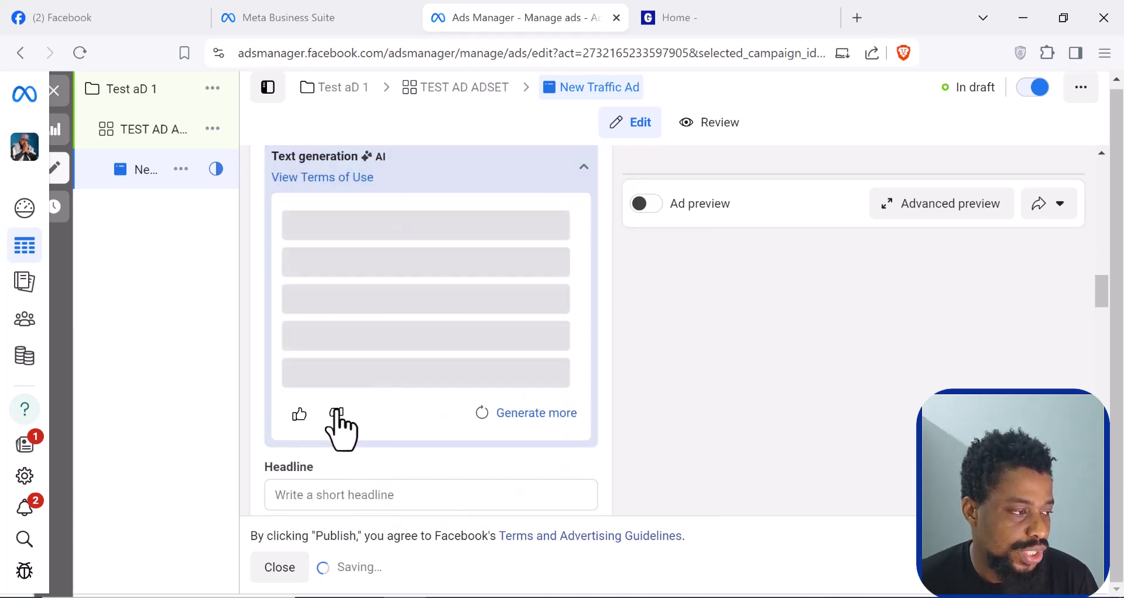
pyautogui.click(337, 415)
pyautogui.press('Escape')
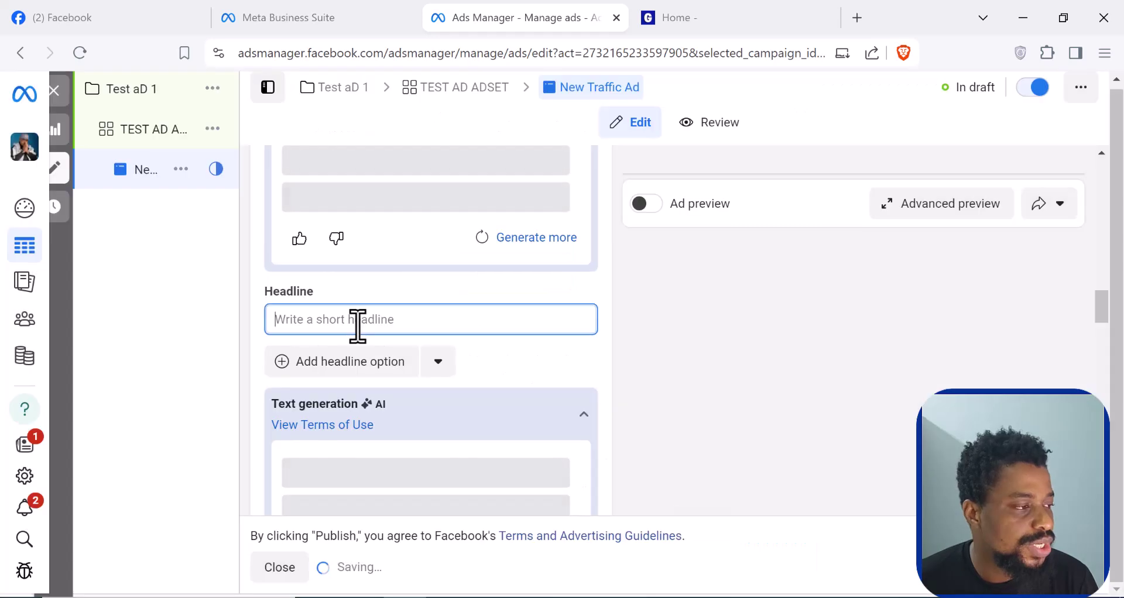
pyautogui.scroll(7, 356, 319)
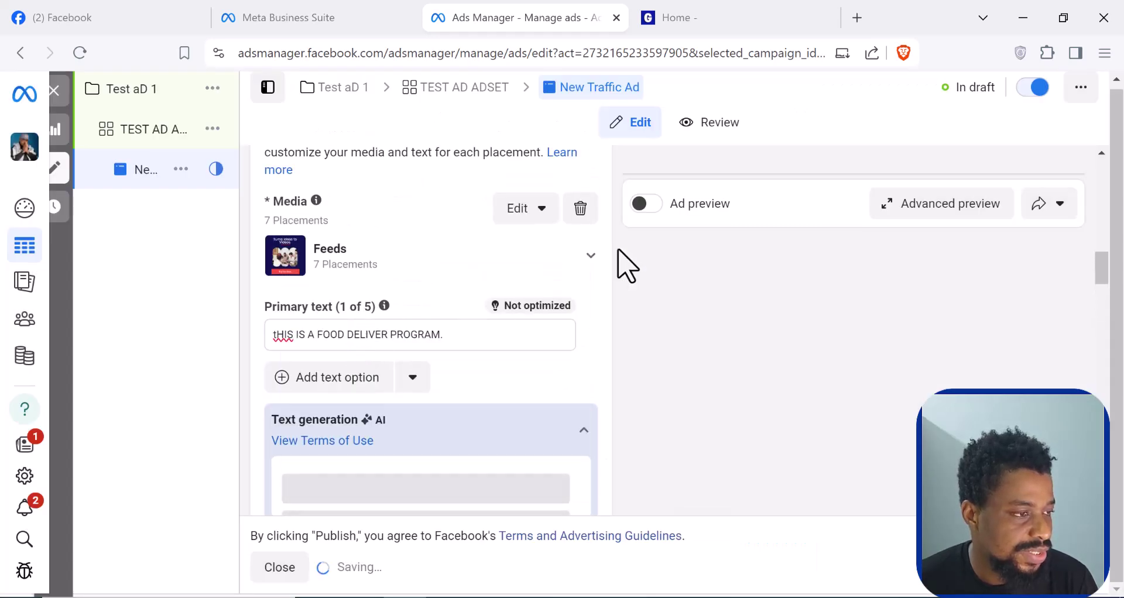
pyautogui.click(653, 212)
pyautogui.scroll(-3, 890, 398)
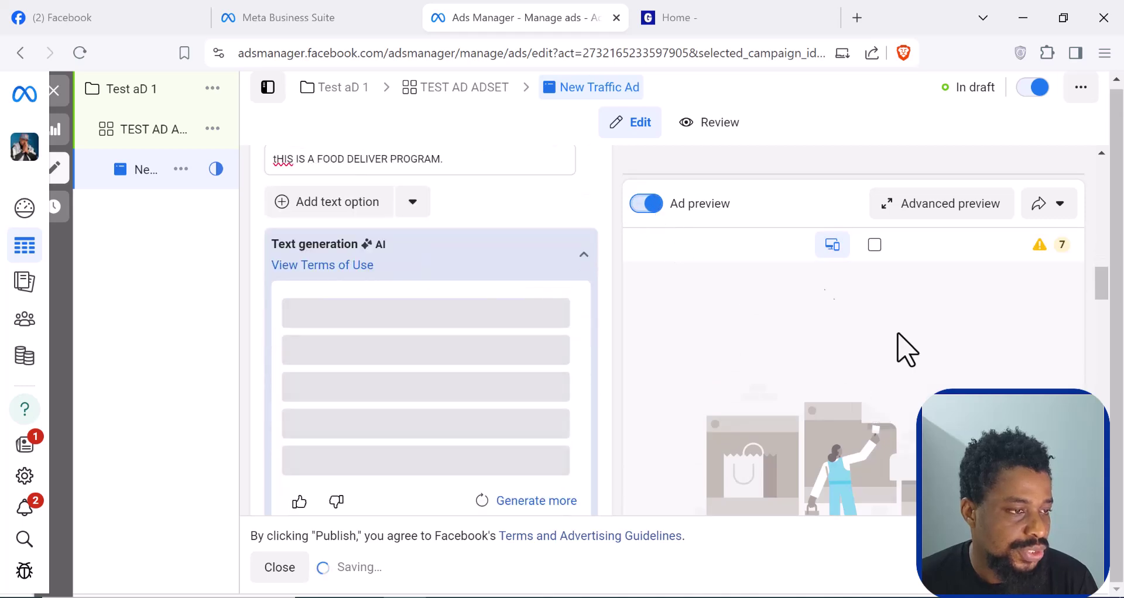
# Enter "dISCOVER YOUR TASTE" as the ad's headline.
pyautogui.scroll(-2, 940, 348)
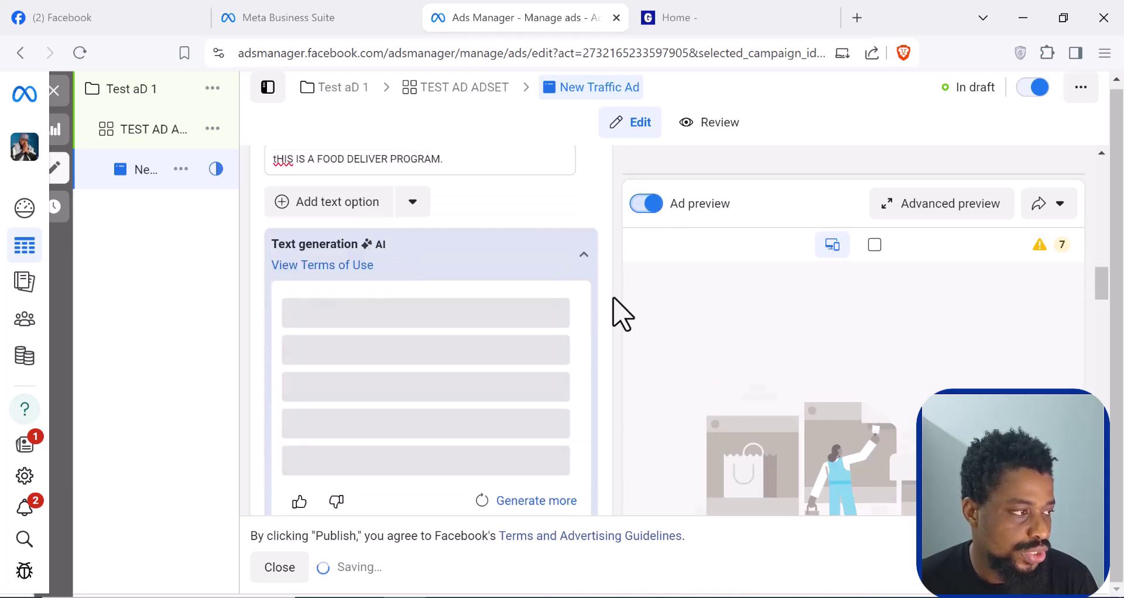
pyautogui.click(293, 328)
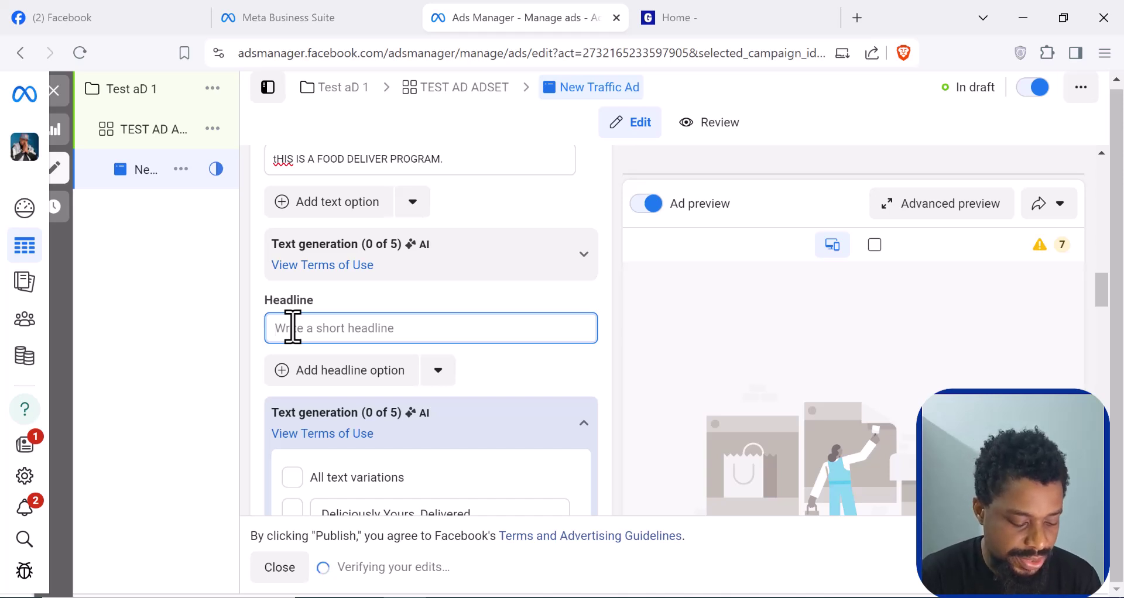
pyautogui.write('d')
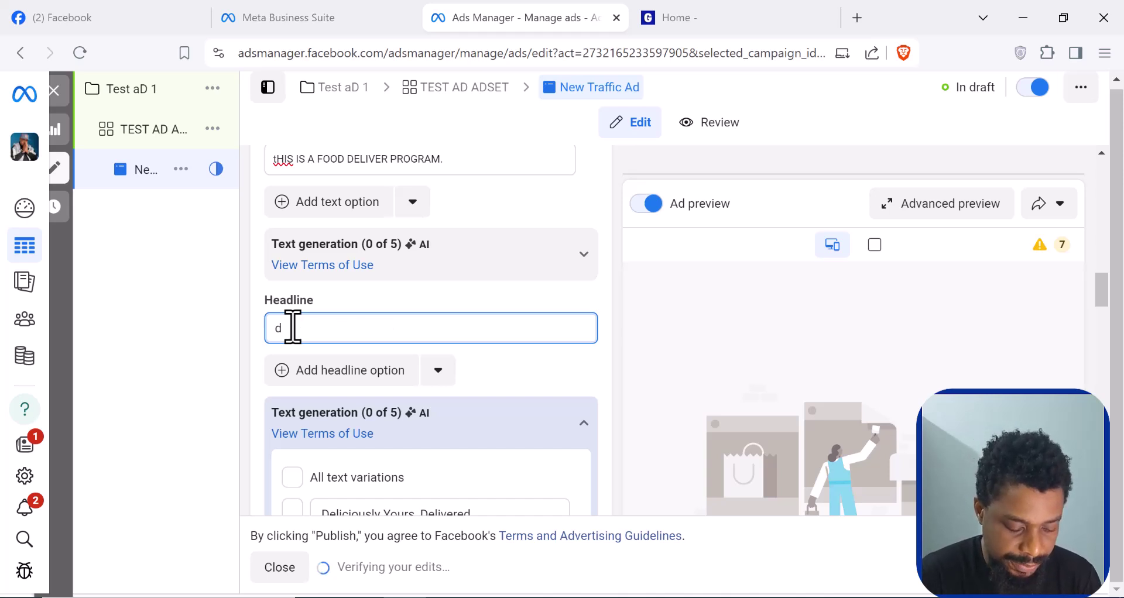
pyautogui.write('SCOVER YOUR TASTE')
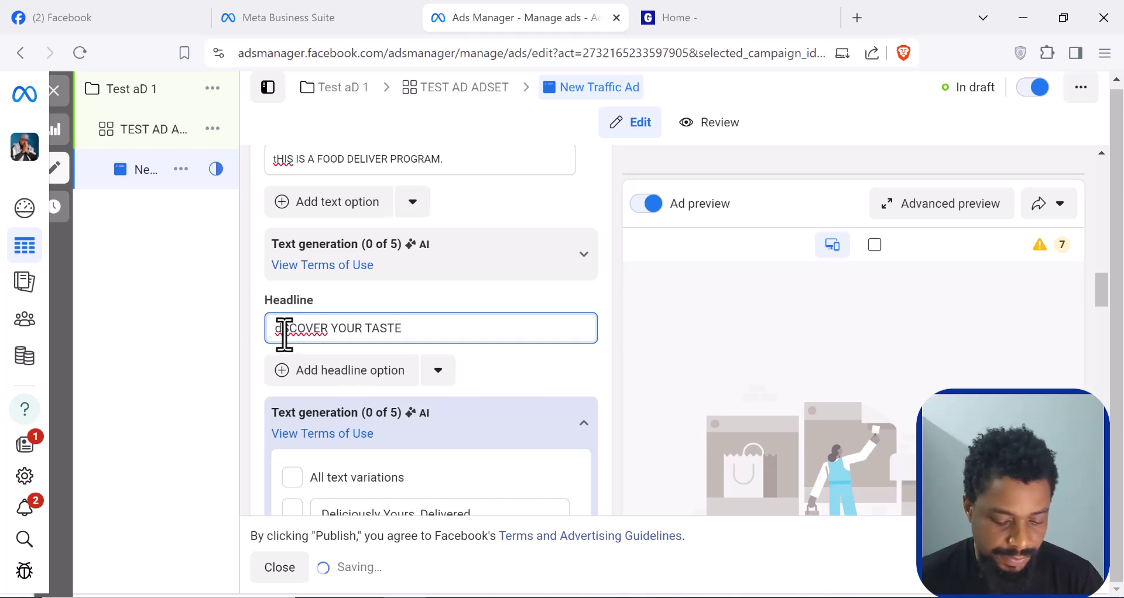
pyautogui.click(284, 331)
pyautogui.write('I')
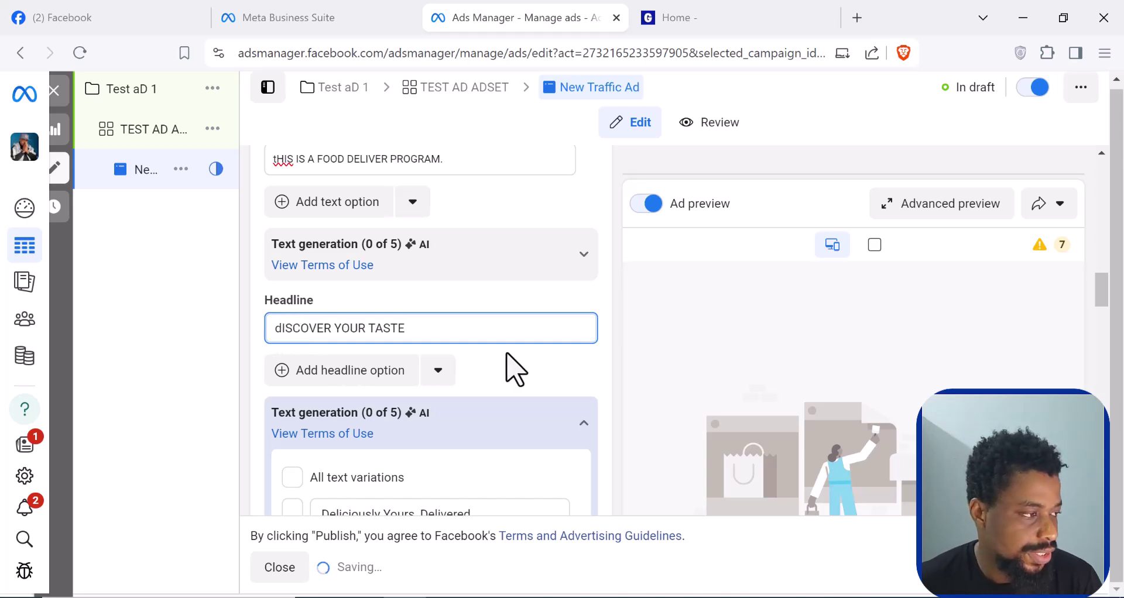
# Look through the AI-generated headline variations and collapse them without selecting any.
pyautogui.scroll(-2, 817, 387)
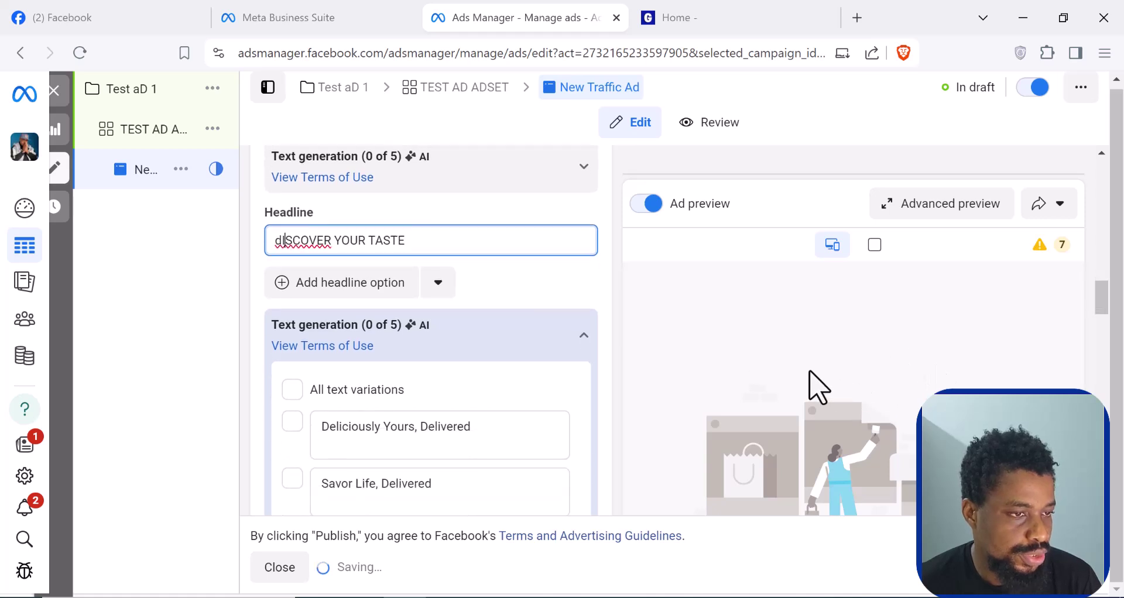
pyautogui.scroll(-2, 816, 386)
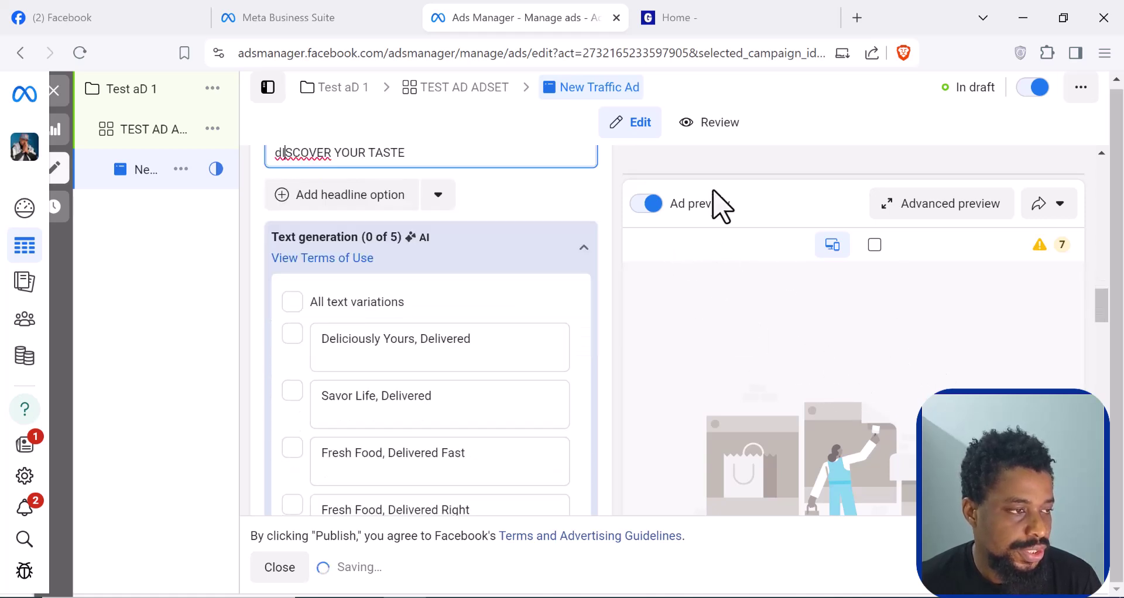
pyautogui.click(583, 248)
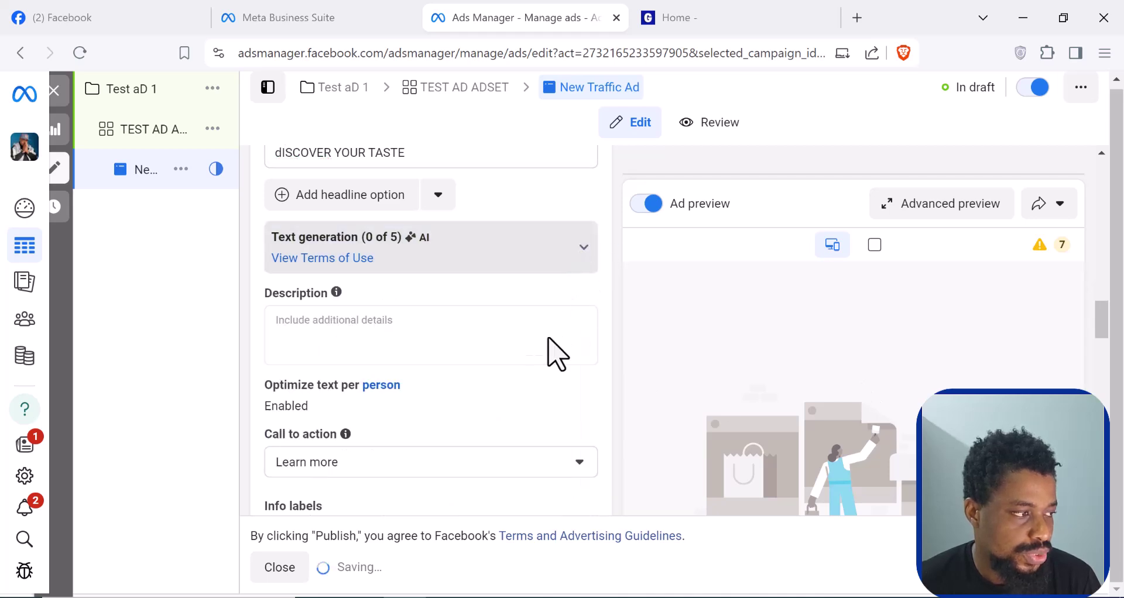
# Leave the ad's description empty and set its call to action to Get offer.
pyautogui.moveTo(336, 294)
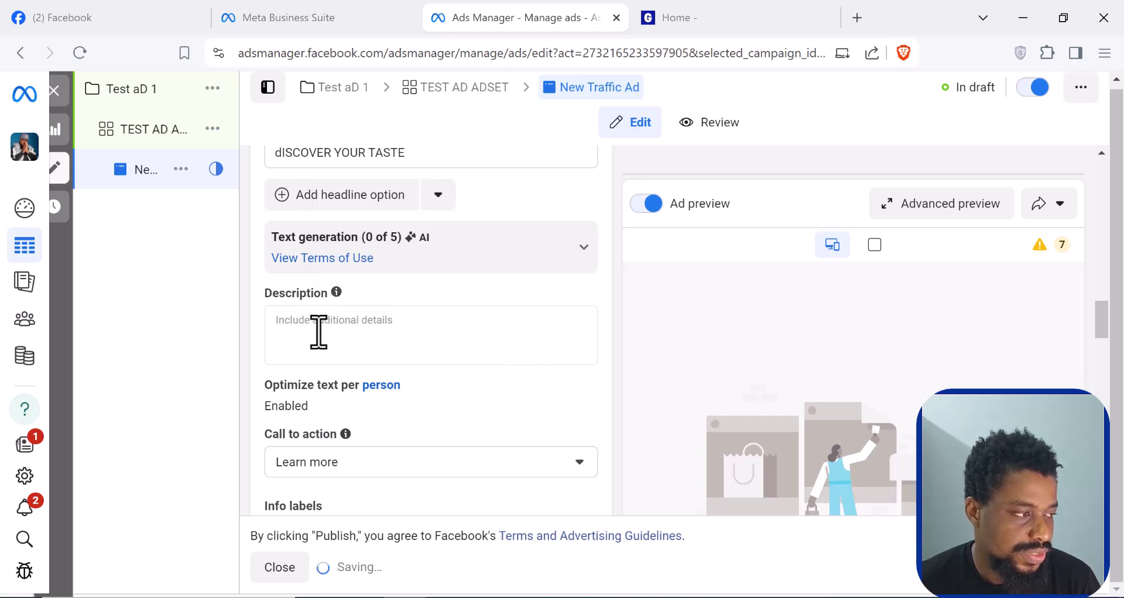
pyautogui.scroll(-2, 316, 333)
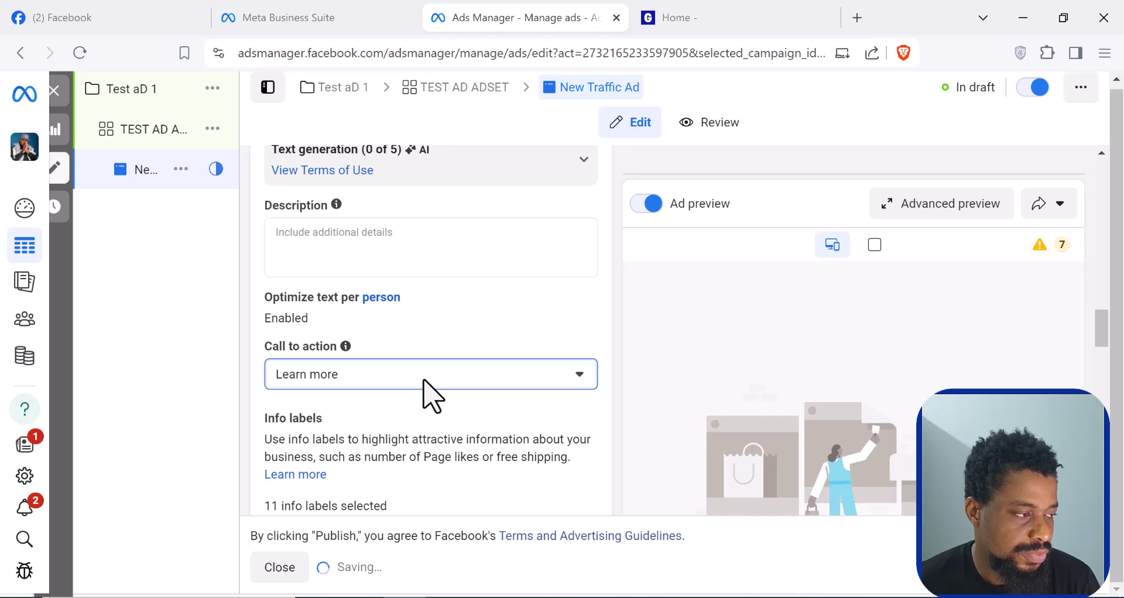
pyautogui.click(424, 381)
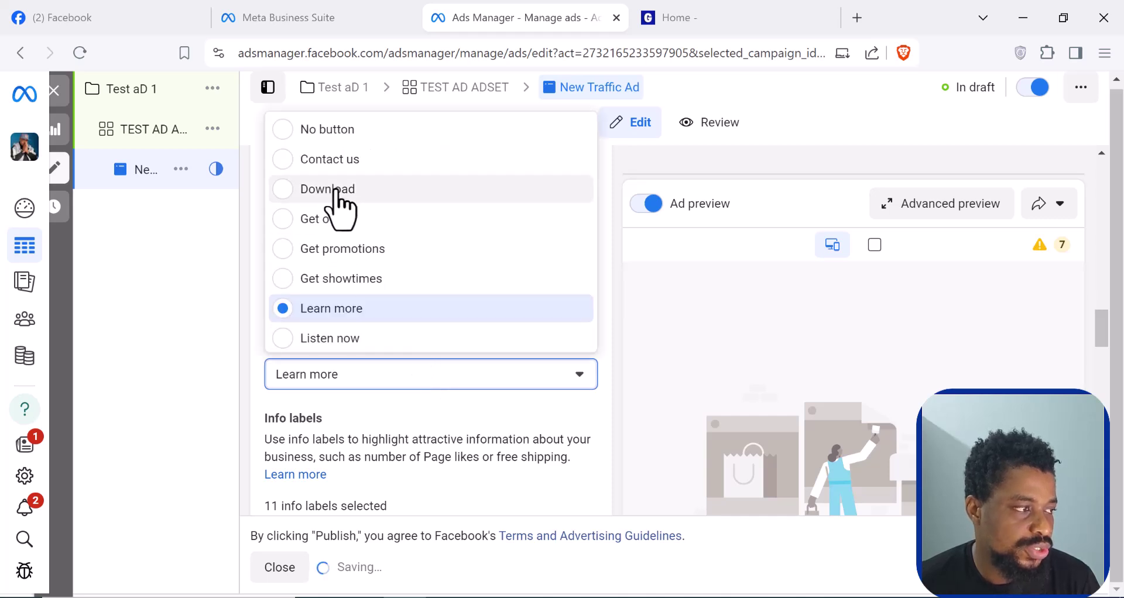
pyautogui.click(287, 223)
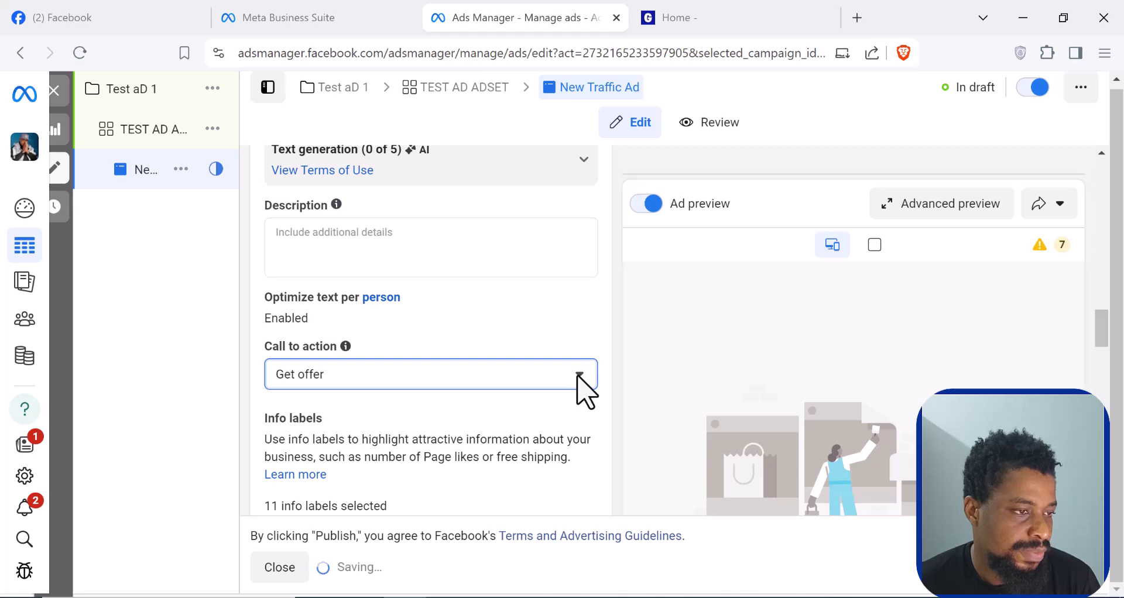
# Browse the other call to action options for the ad and close the list, keeping Get offer.
pyautogui.click(578, 377)
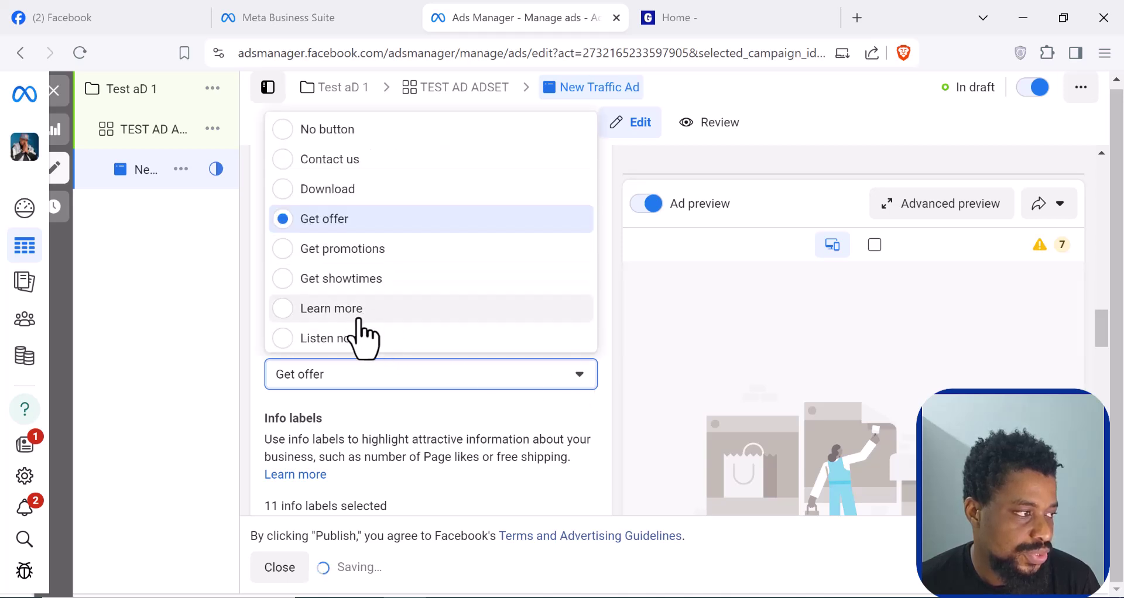
pyautogui.scroll(-5, 396, 185)
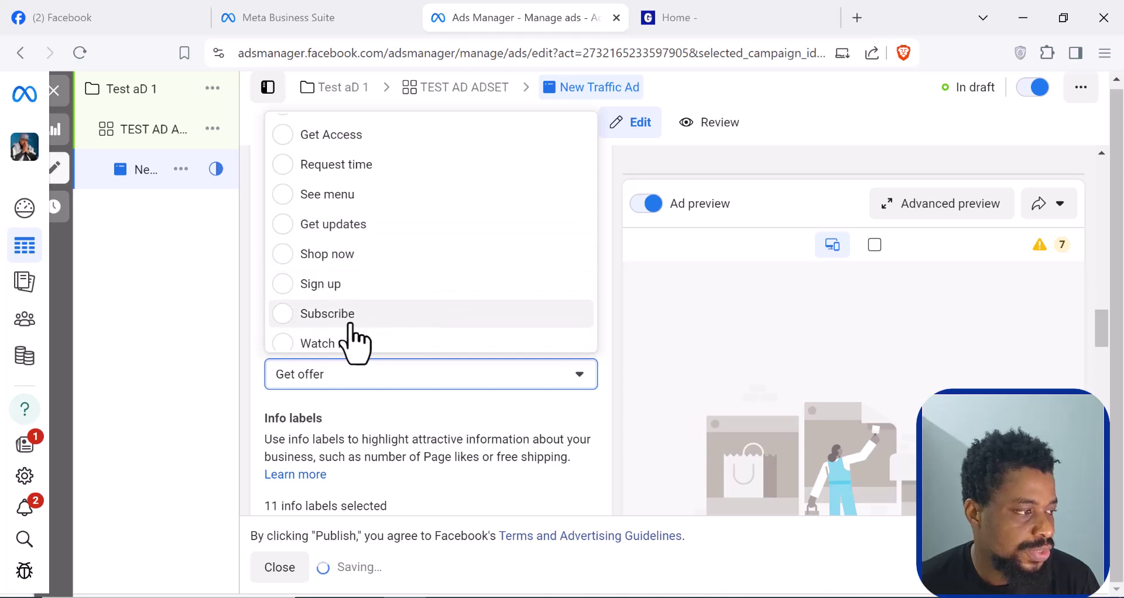
pyautogui.scroll(-3, 351, 325)
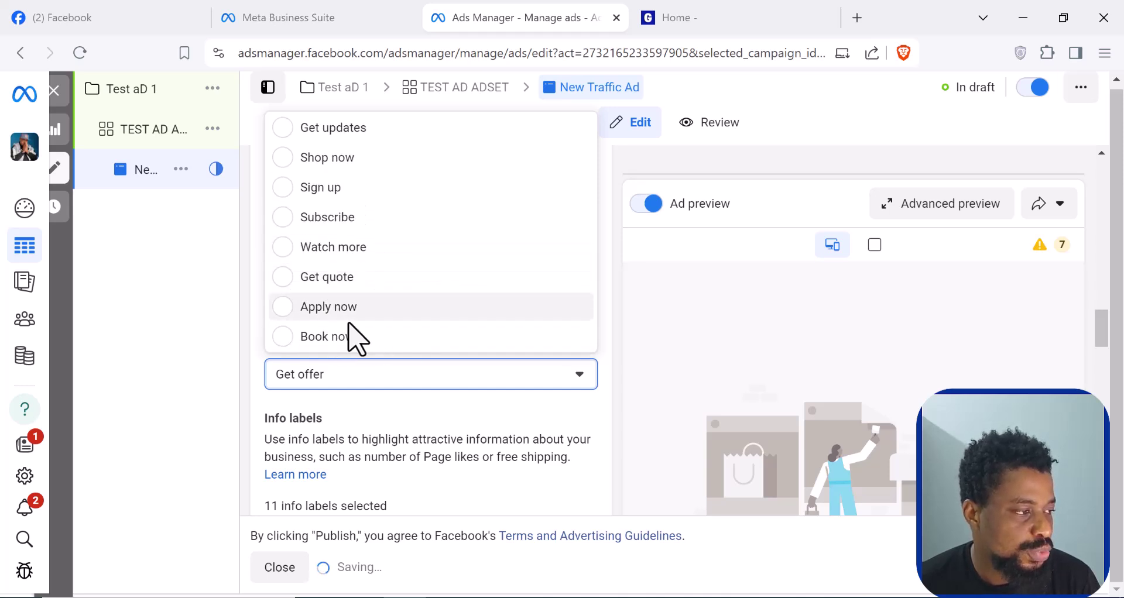
pyautogui.scroll(5, 381, 319)
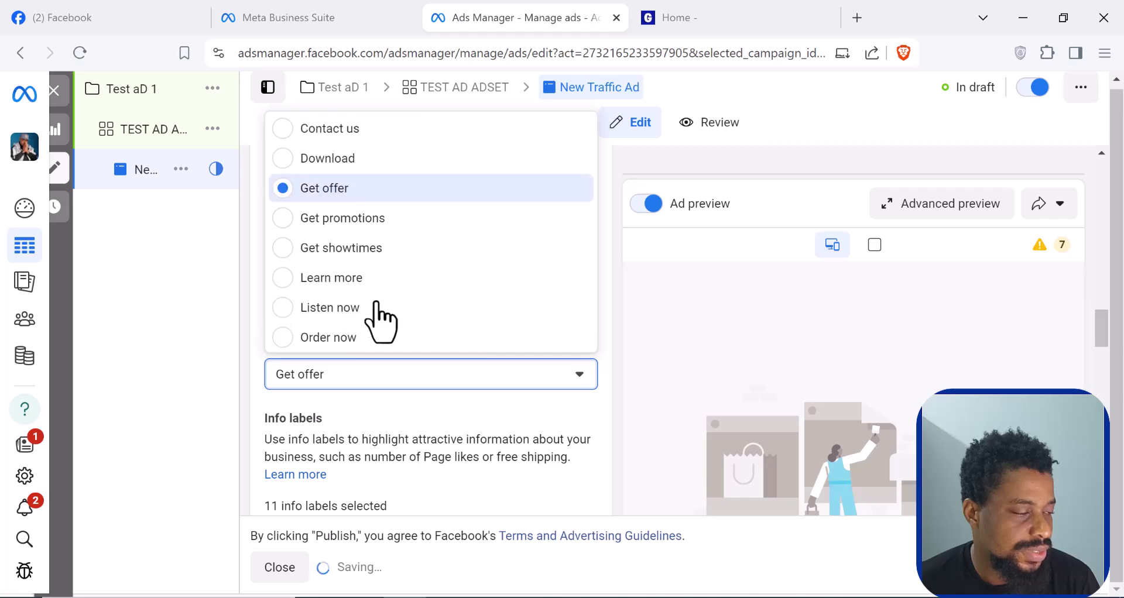
pyautogui.click(387, 383)
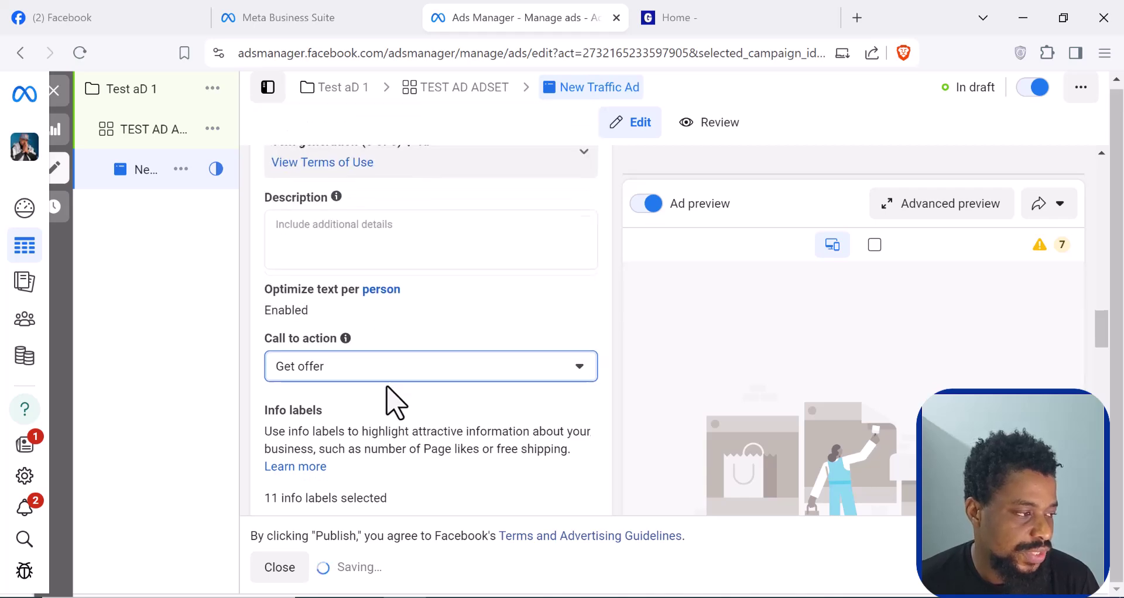
# Set the website URL of the ad's destination to GOODNUEL.COM.
pyautogui.scroll(-5, 387, 387)
pyautogui.scroll(-5, 383, 351)
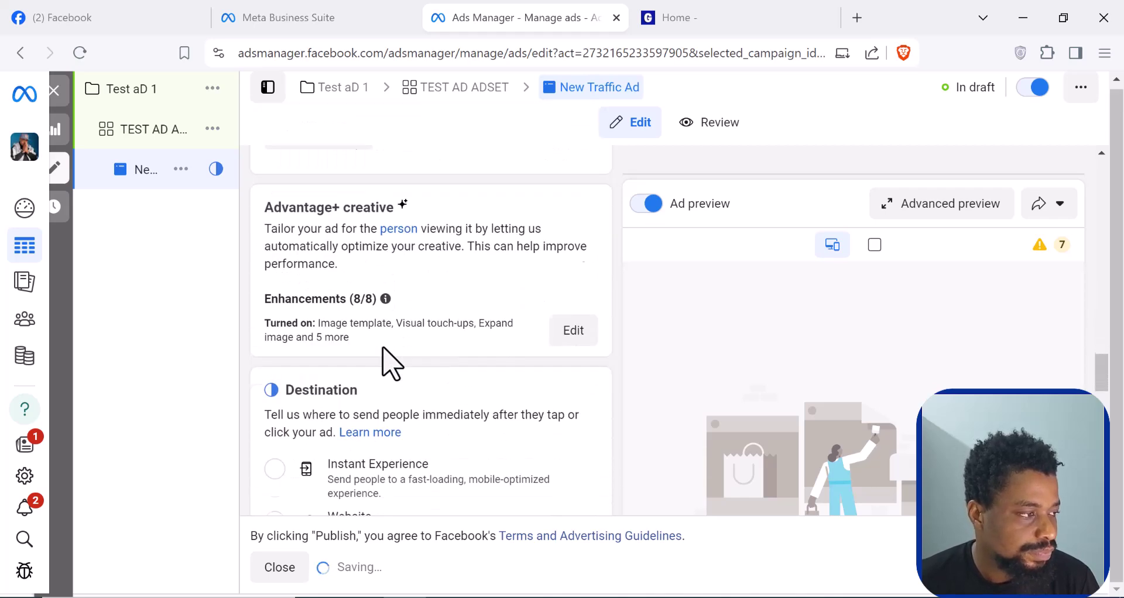
pyautogui.scroll(2, 386, 357)
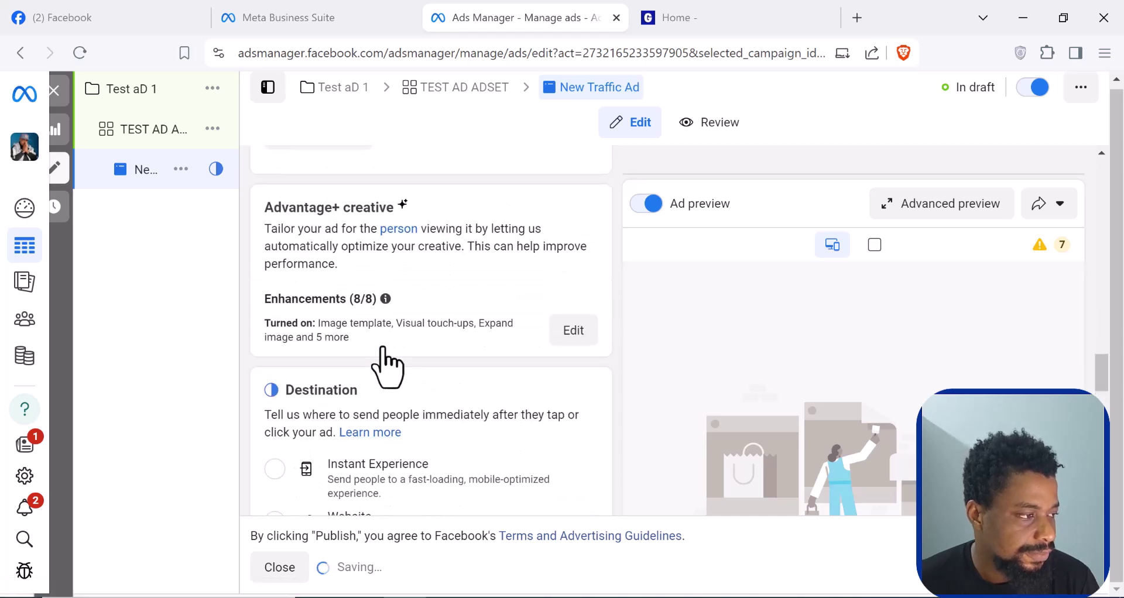
pyautogui.scroll(-3, 388, 359)
pyautogui.click(388, 354)
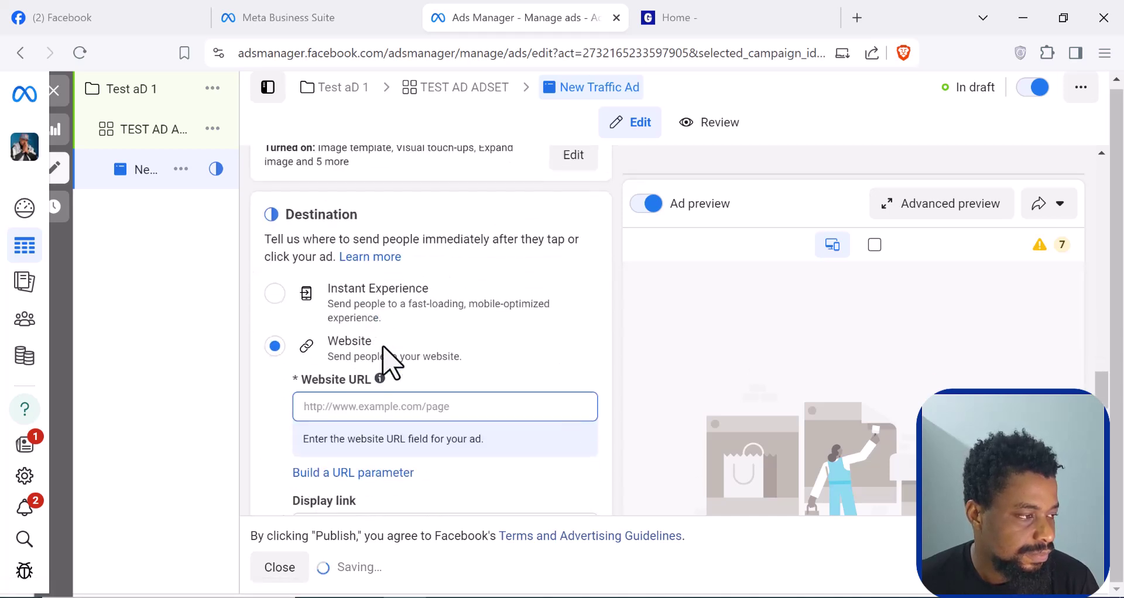
pyautogui.click(356, 413)
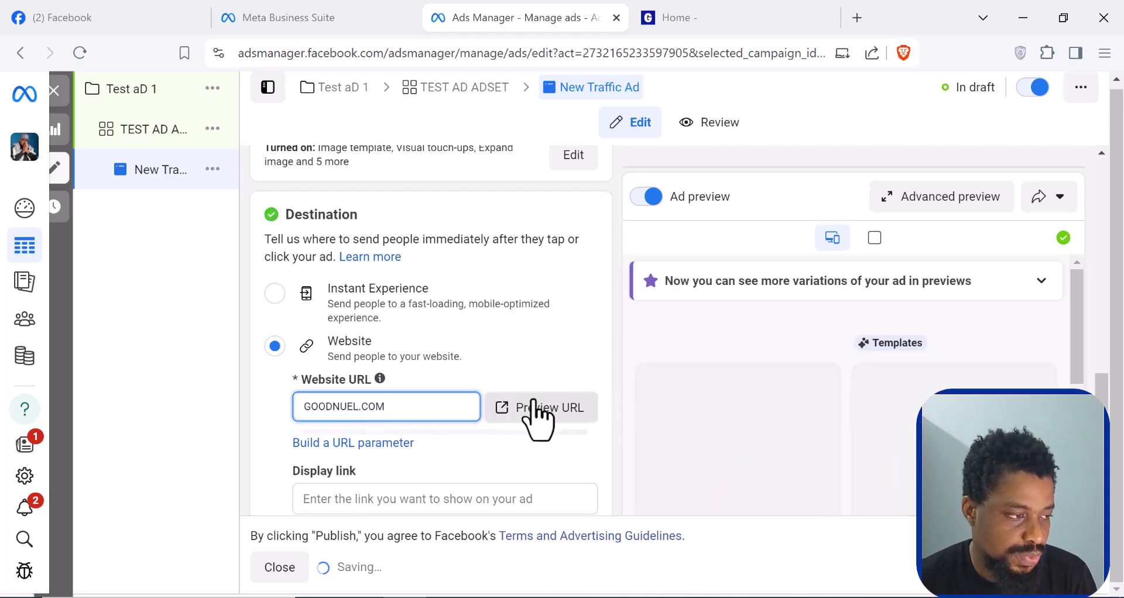
# Look over the browser add-ons, languages, tracking and URL parameter settings of the ad.
pyautogui.scroll(-1, 508, 379)
pyautogui.scroll(-3, 477, 381)
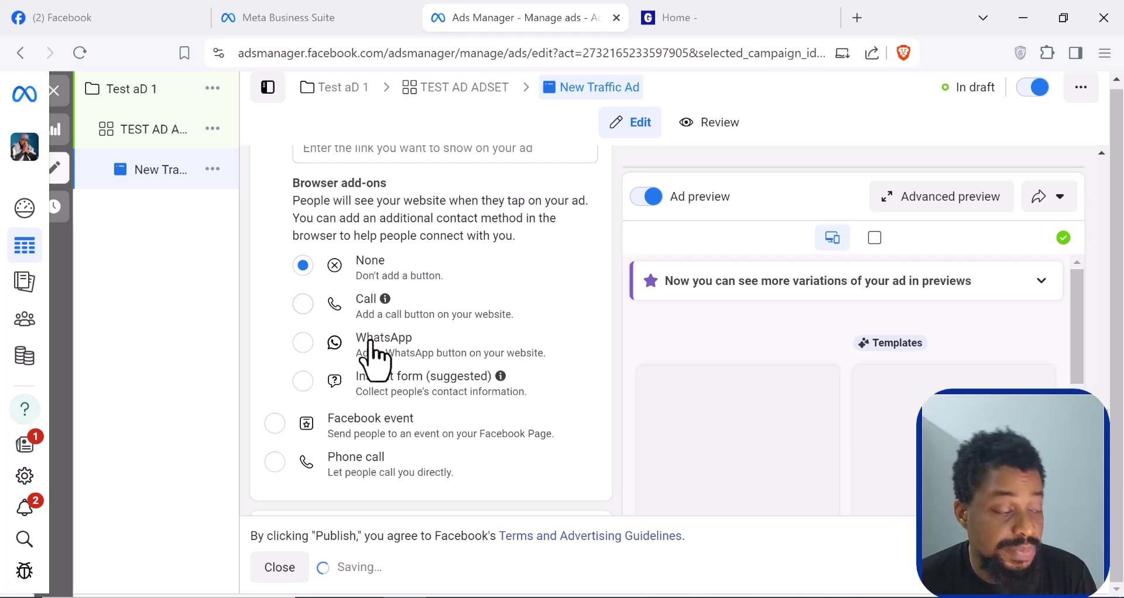
pyautogui.scroll(-5, 370, 341)
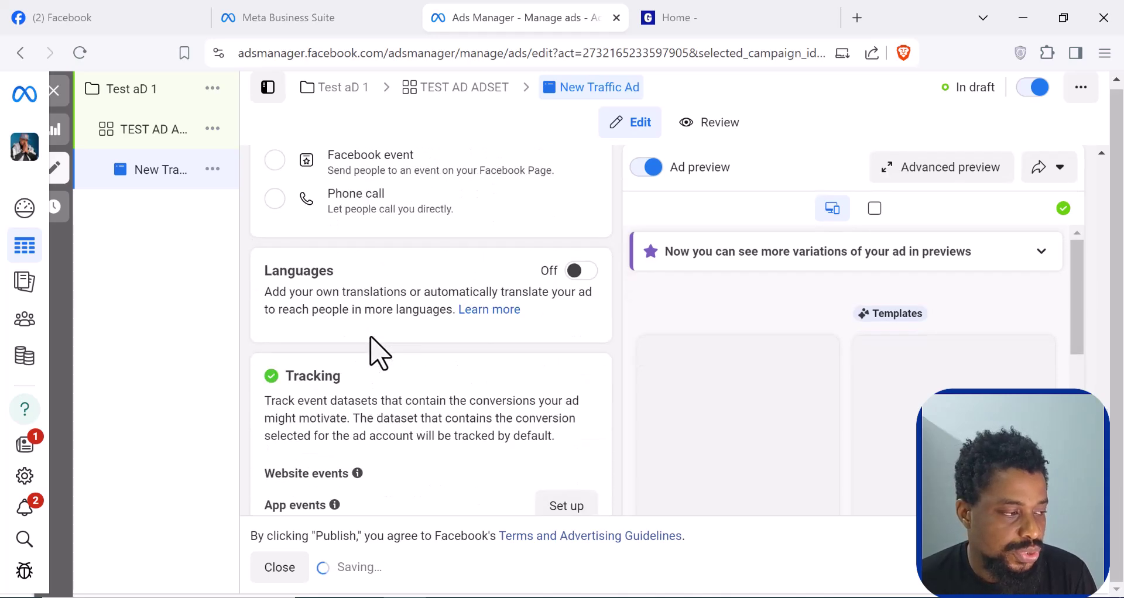
pyautogui.scroll(-5, 450, 416)
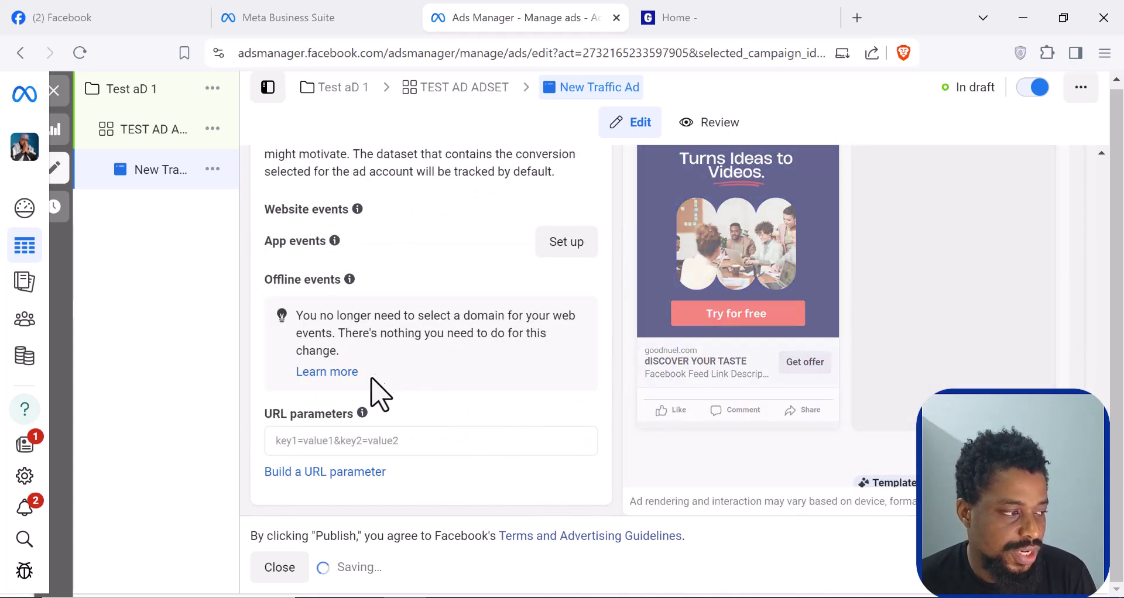
pyautogui.scroll(5, 377, 433)
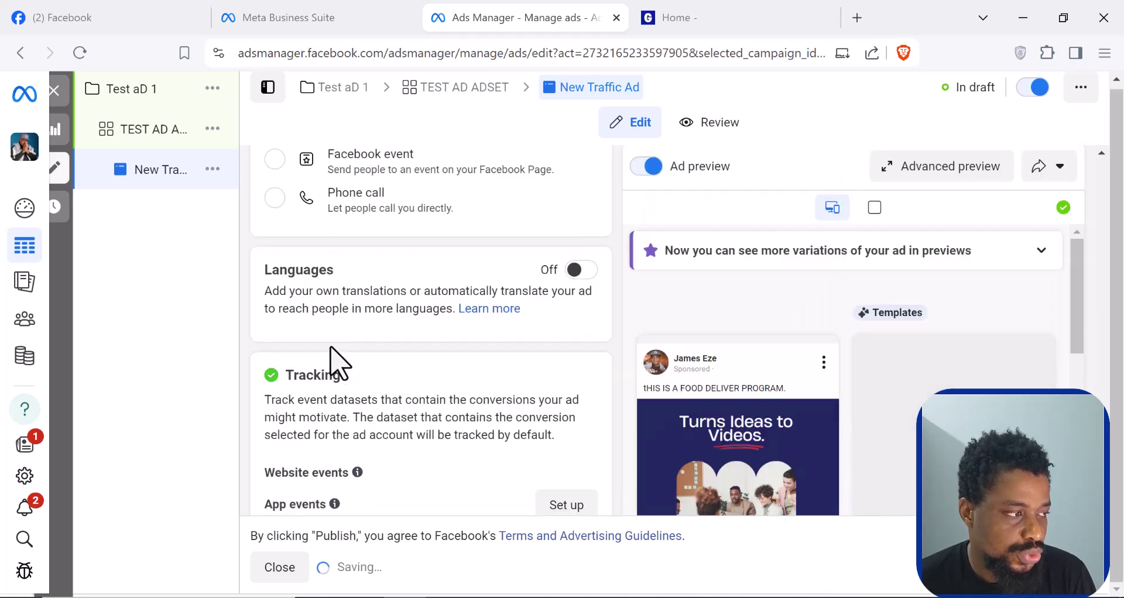
# Examine how the ad appears in the previews for its different placements.
pyautogui.scroll(-3, 333, 445)
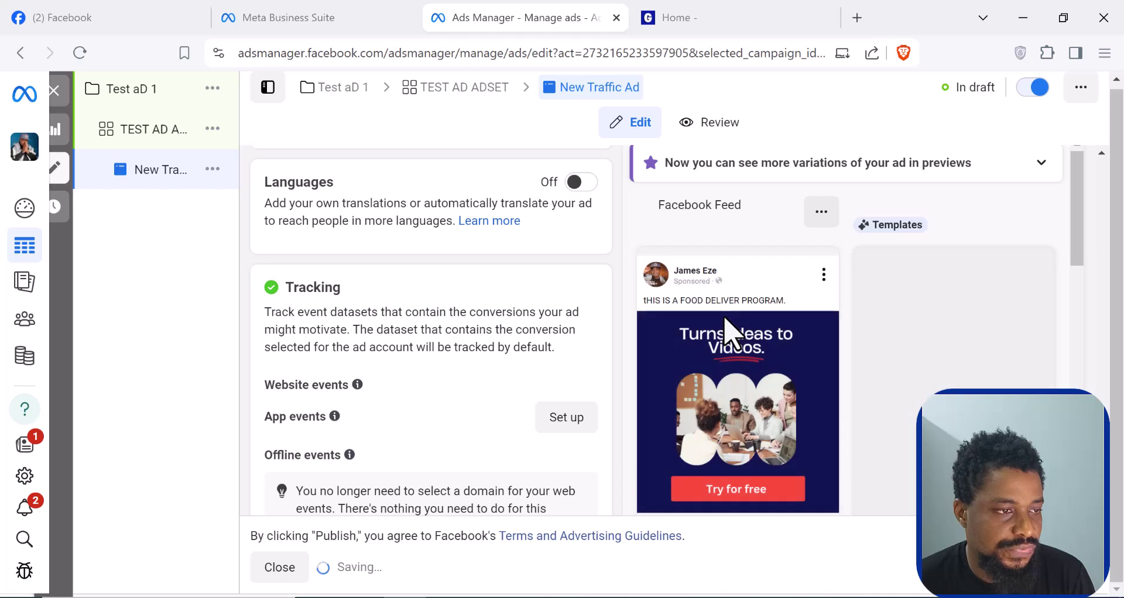
pyautogui.scroll(-8, 727, 331)
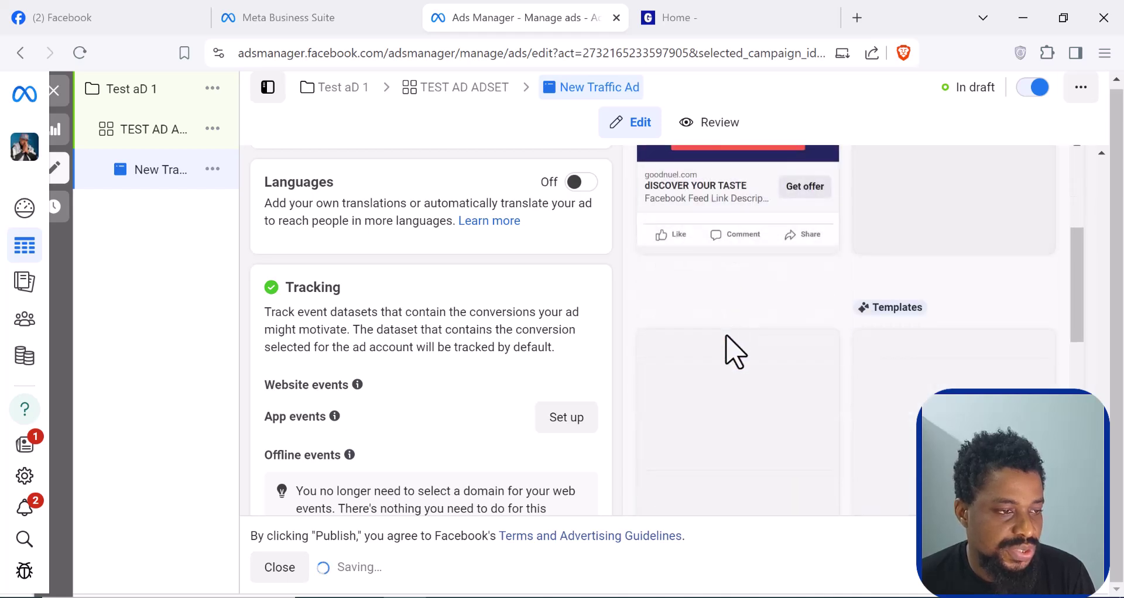
pyautogui.scroll(4, 726, 351)
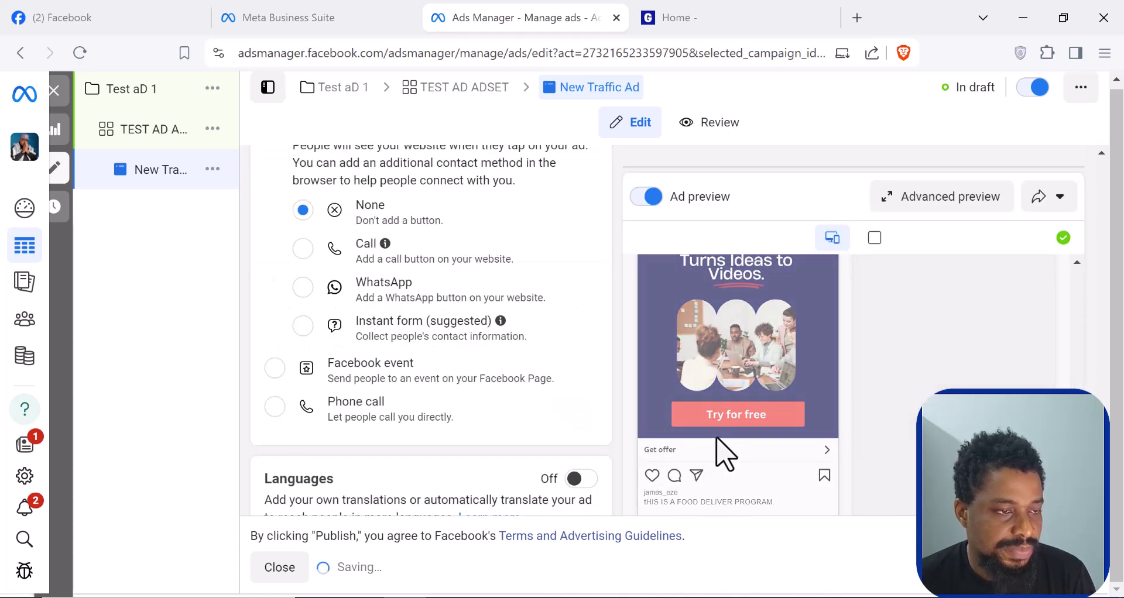
pyautogui.scroll(-3, 729, 409)
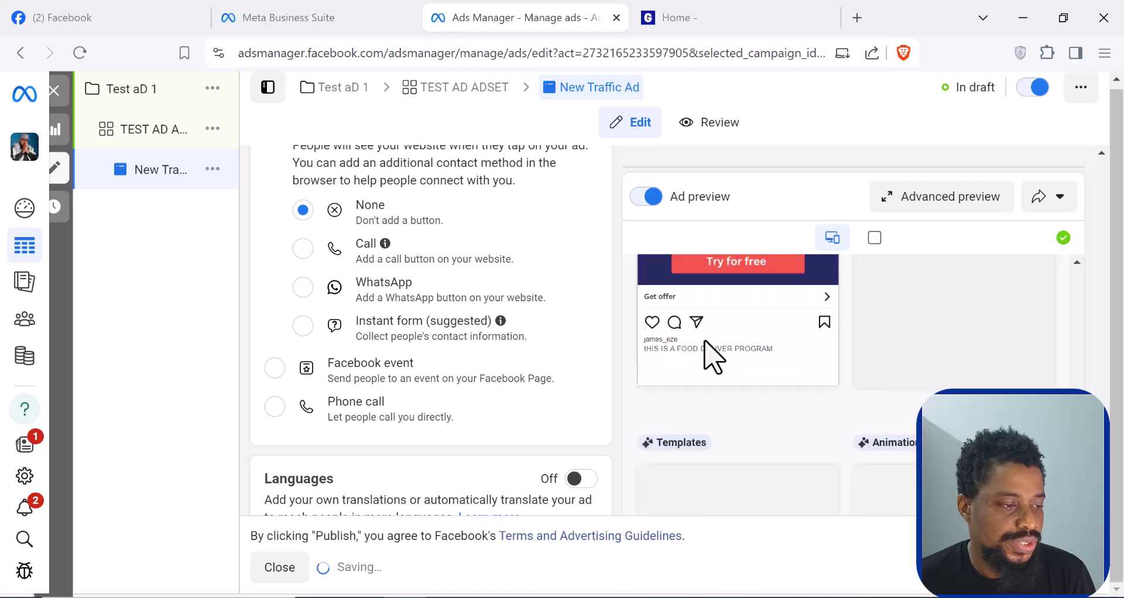
pyautogui.scroll(-3, 713, 357)
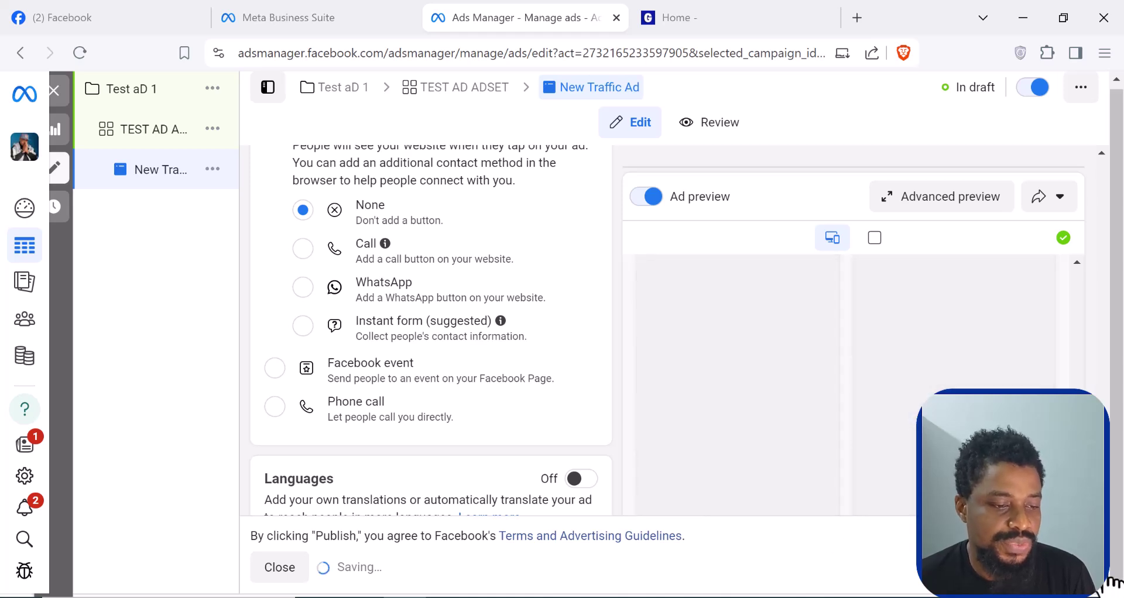